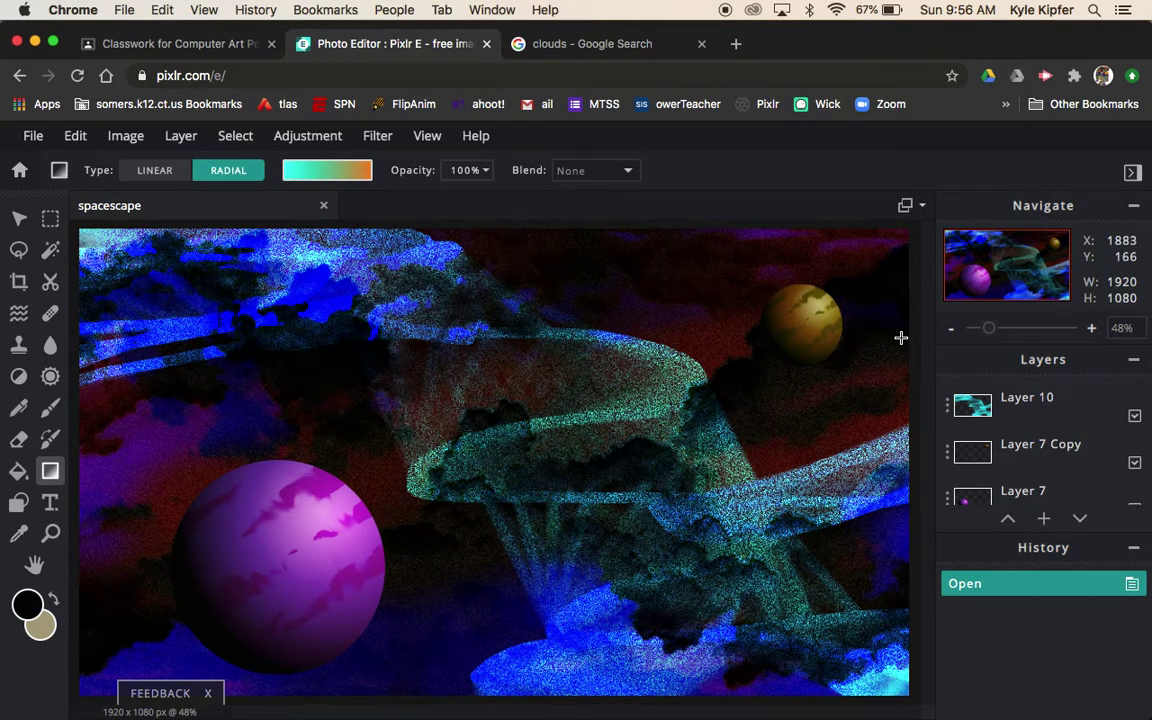
Create a new Full HD 1920×1080 image named spacescape and zoom out to 40%
{"action": "scroll", "coordinate": [1004, 432], "scroll_direction": "down", "scroll_amount": 1}
{"action": "scroll", "coordinate": [1004, 432], "scroll_direction": "down", "scroll_amount": 3}
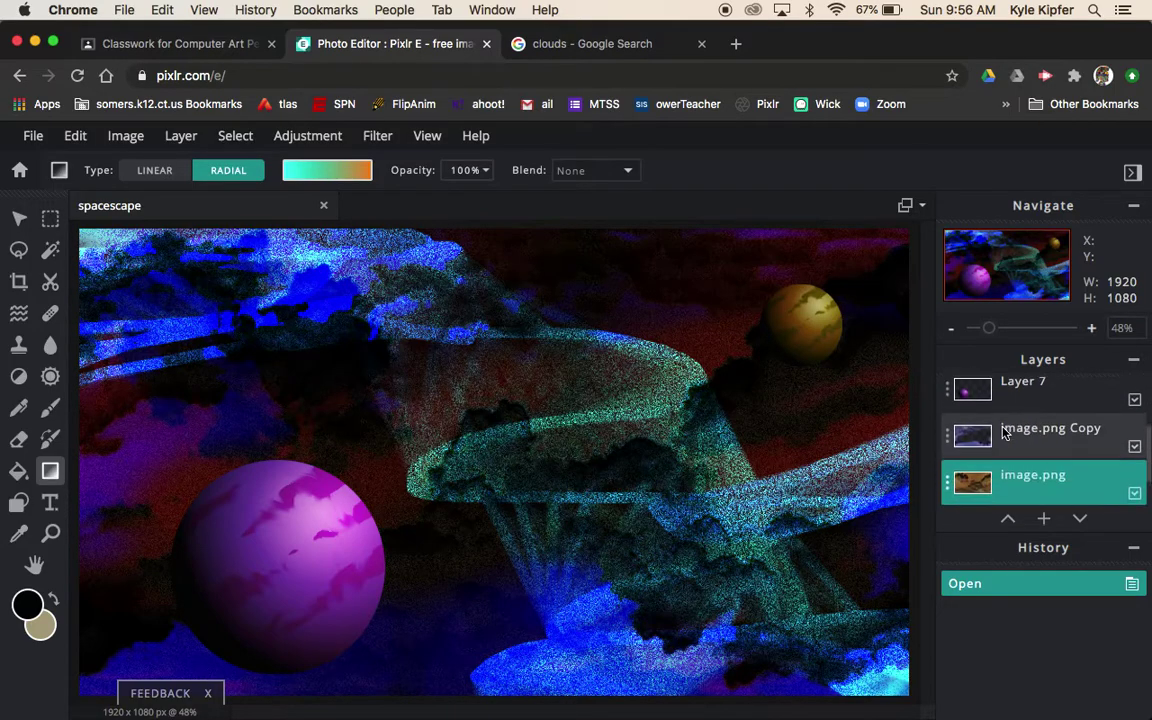
{"action": "scroll", "coordinate": [1004, 430], "scroll_direction": "up", "scroll_amount": 3}
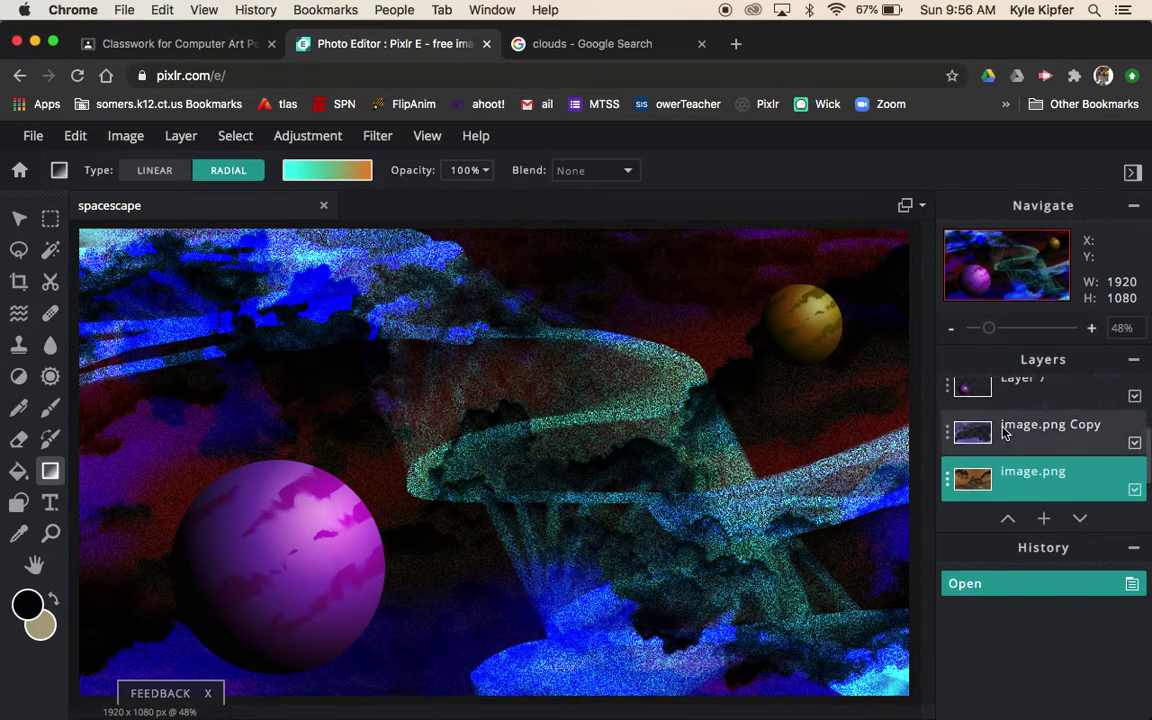
{"action": "scroll", "coordinate": [1004, 432], "scroll_direction": "up", "scroll_amount": 1}
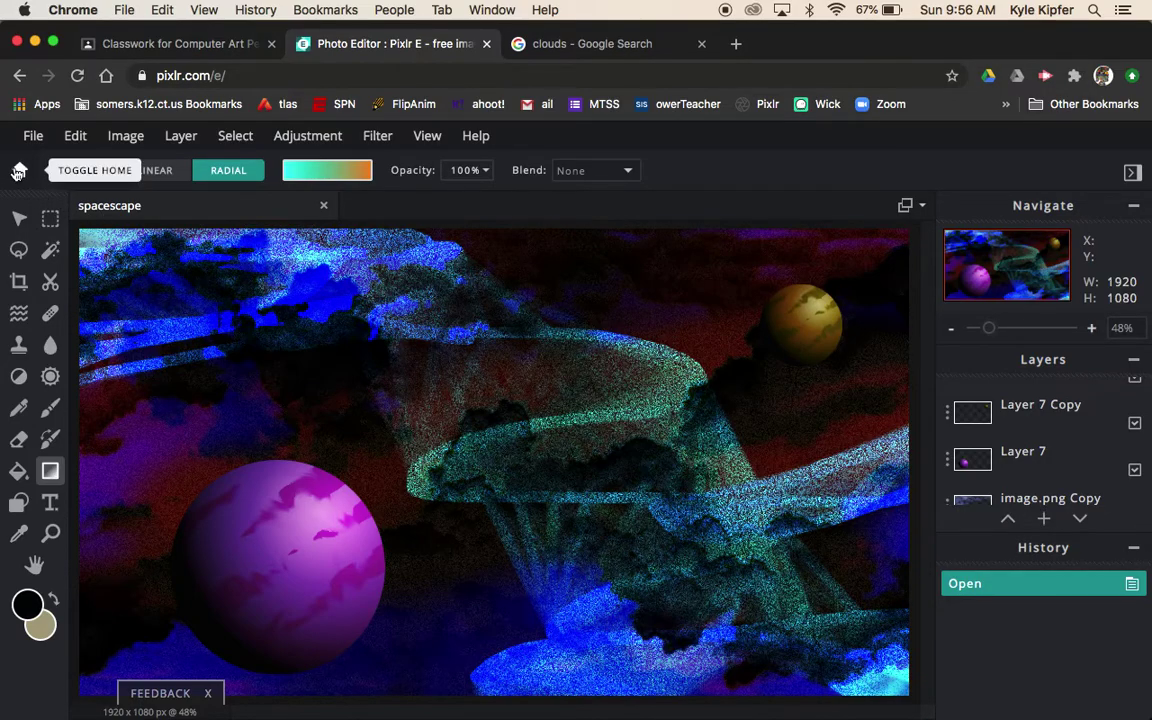
{"action": "left_click", "coordinate": [18, 172]}
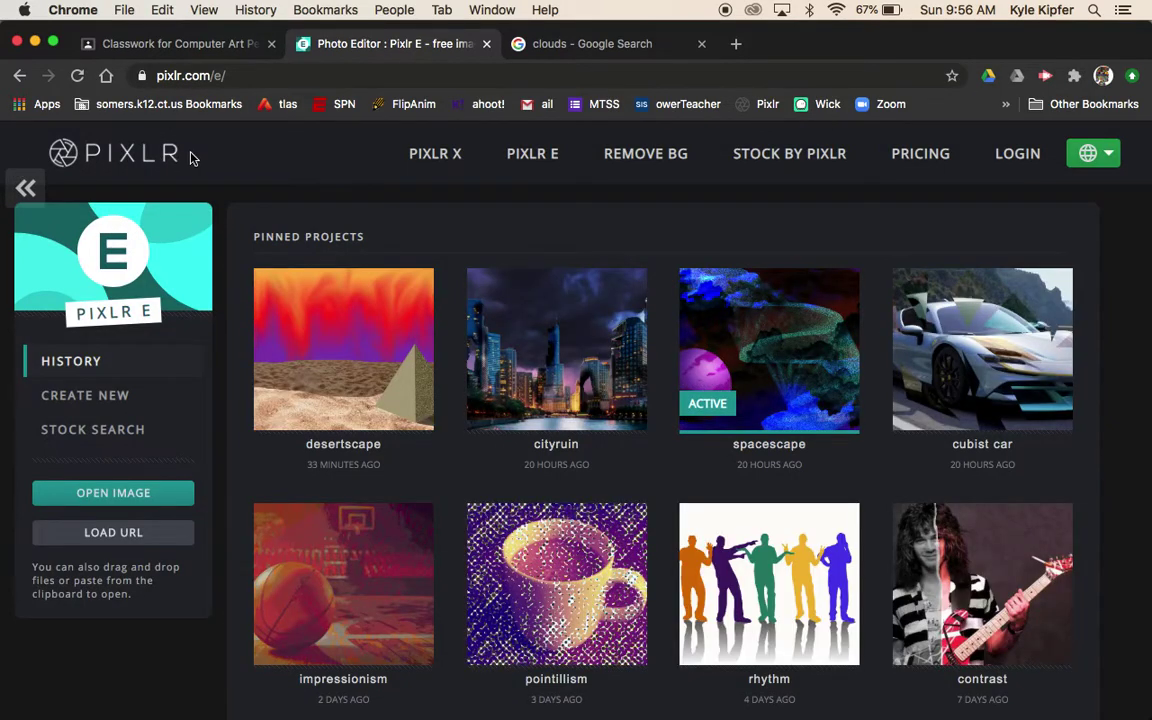
{"action": "left_click", "coordinate": [115, 398]}
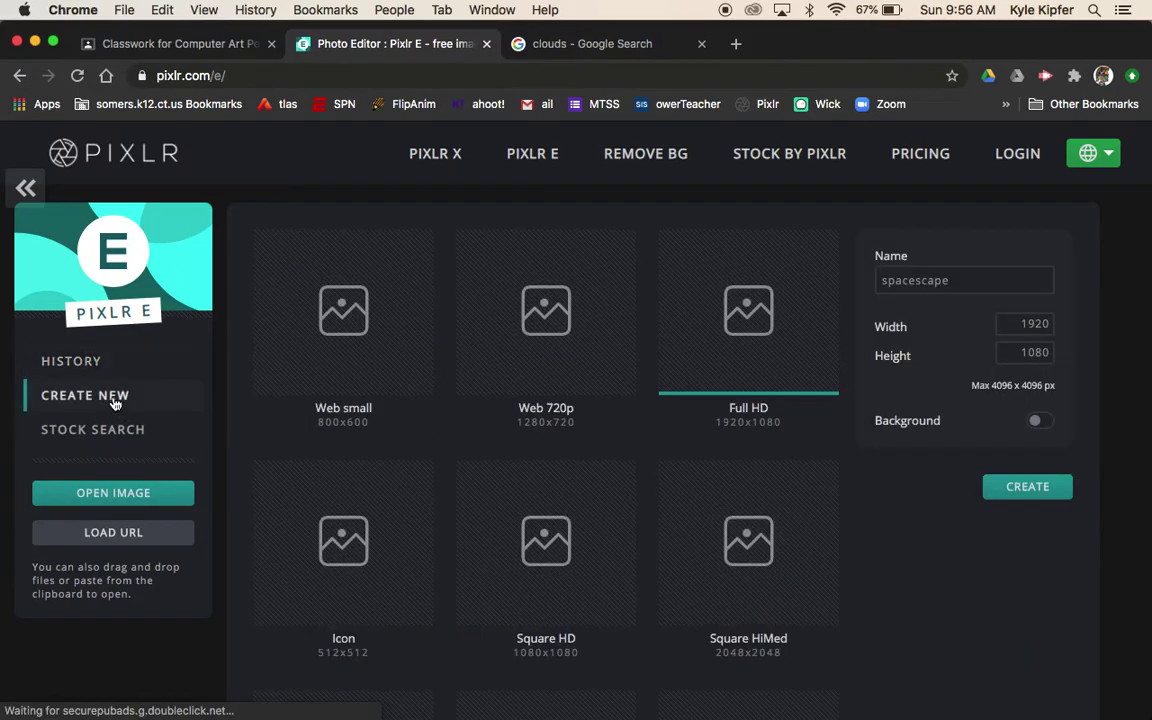
{"action": "left_click", "coordinate": [967, 281]}
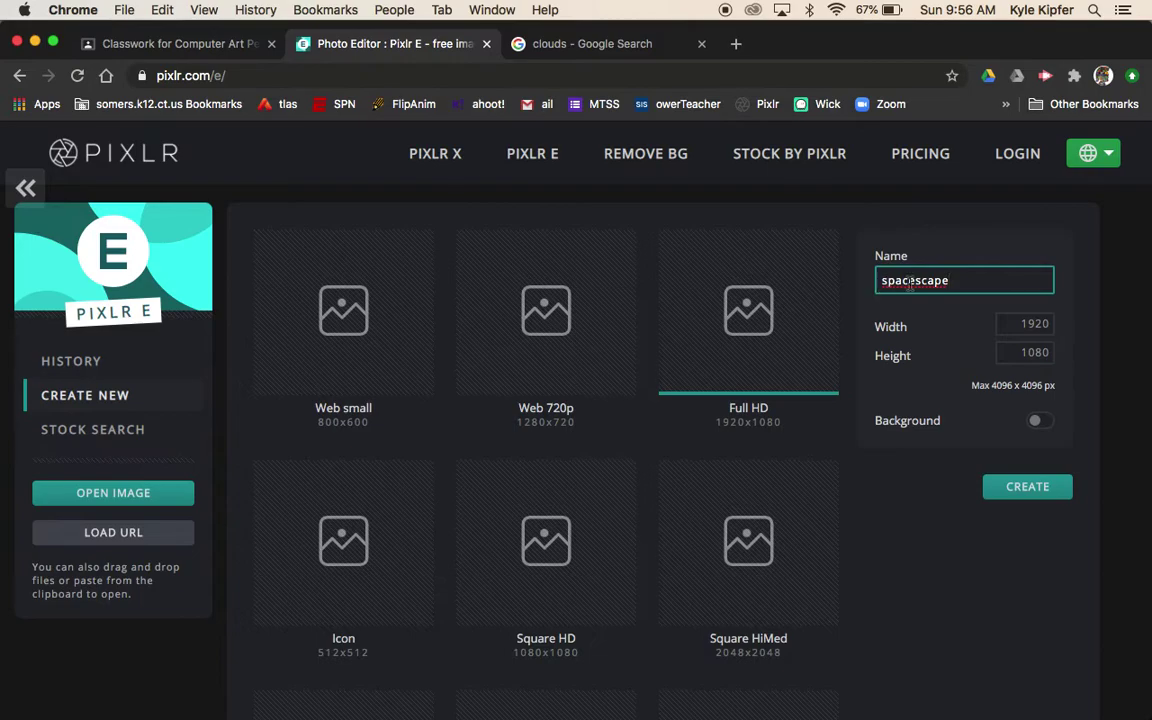
{"action": "left_click", "coordinate": [1035, 490]}
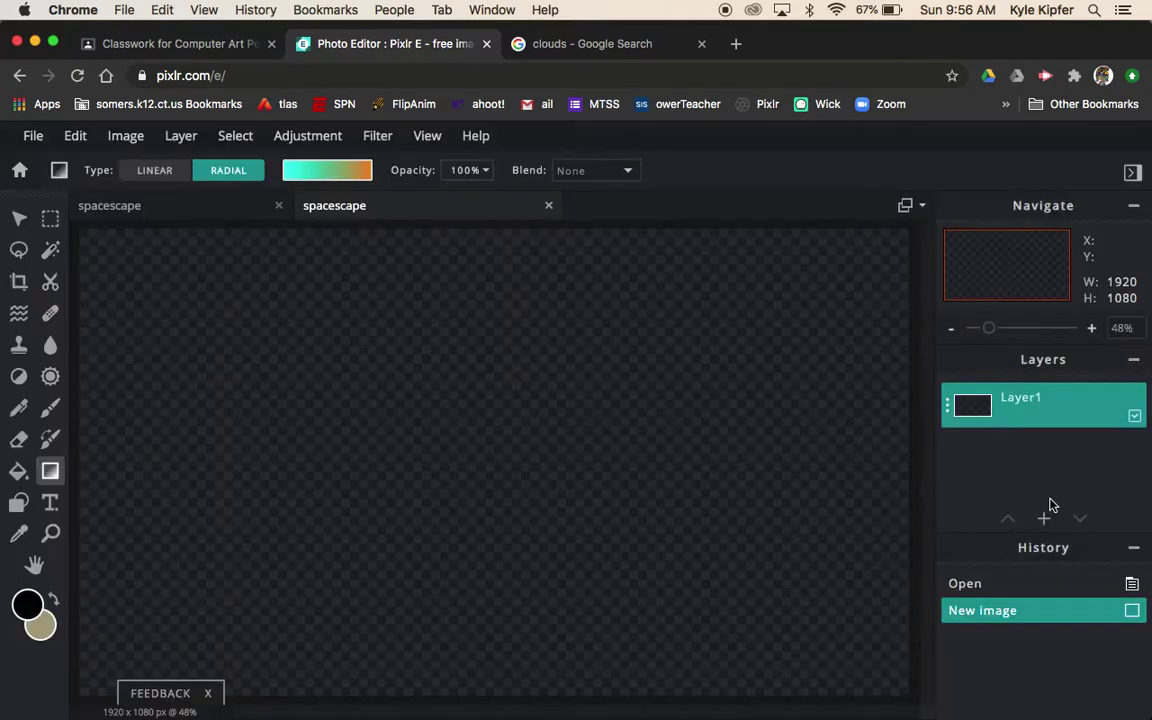
{"action": "left_click", "coordinate": [951, 328]}
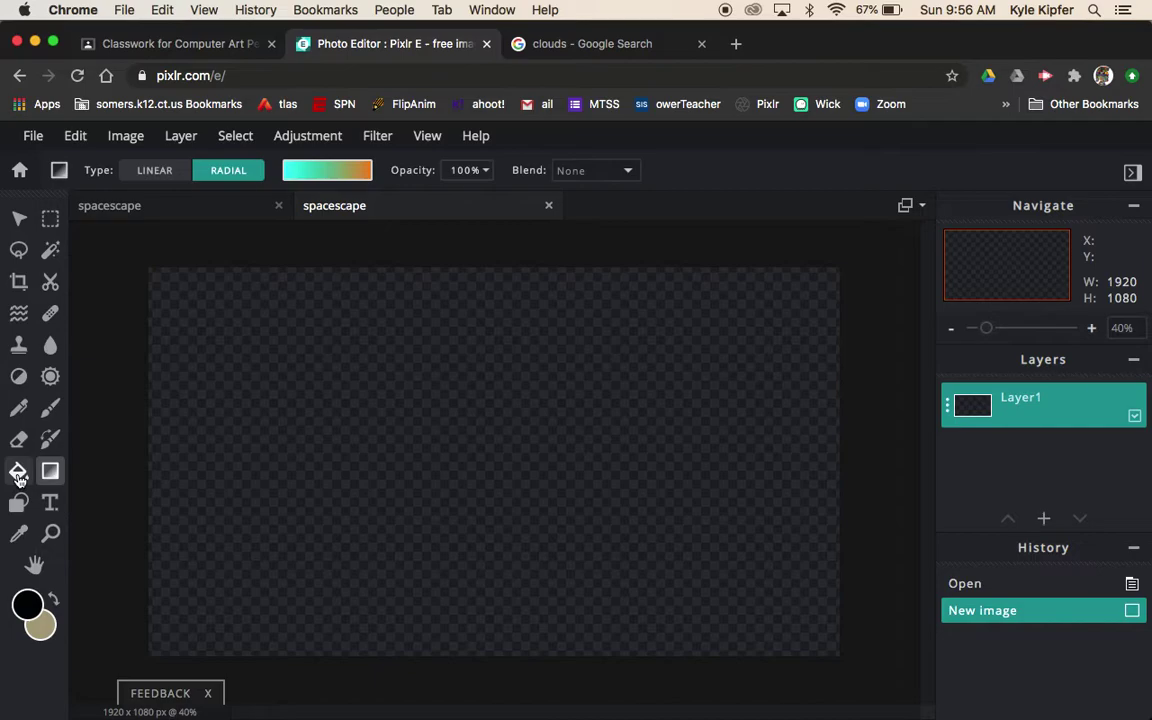
Fill the whole canvas with solid black using the Paint Bucket
{"action": "left_click", "coordinate": [18, 472]}
{"action": "left_click", "coordinate": [27, 603]}
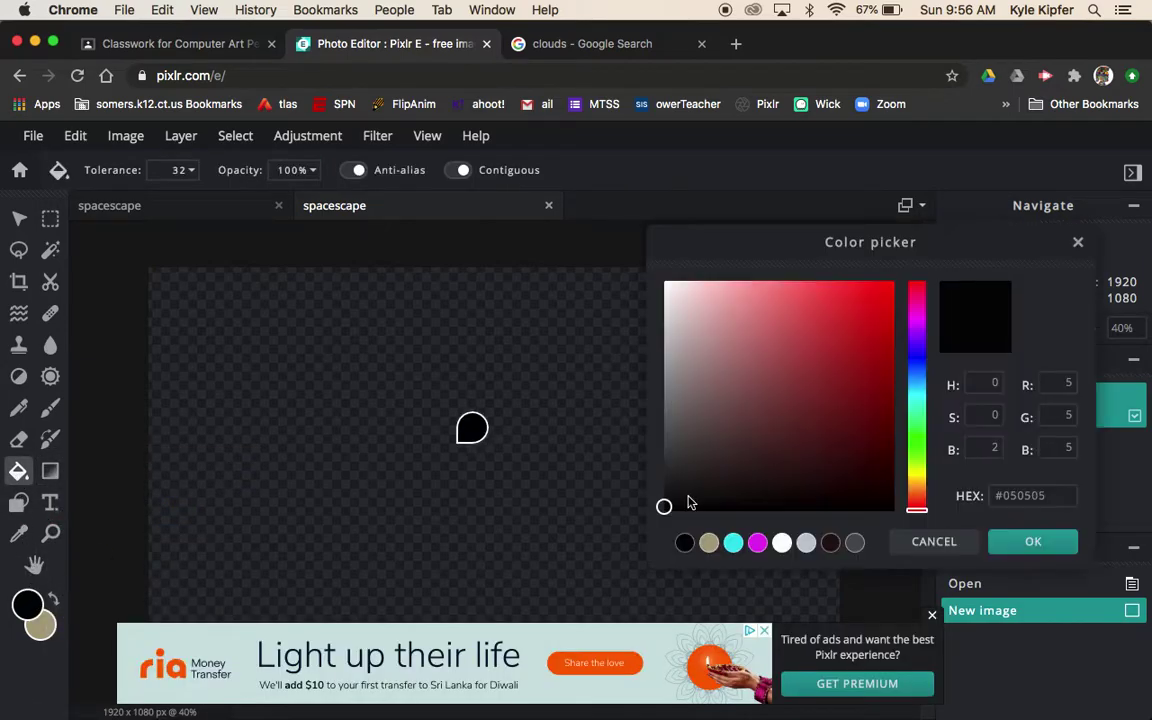
{"action": "left_click", "coordinate": [687, 543]}
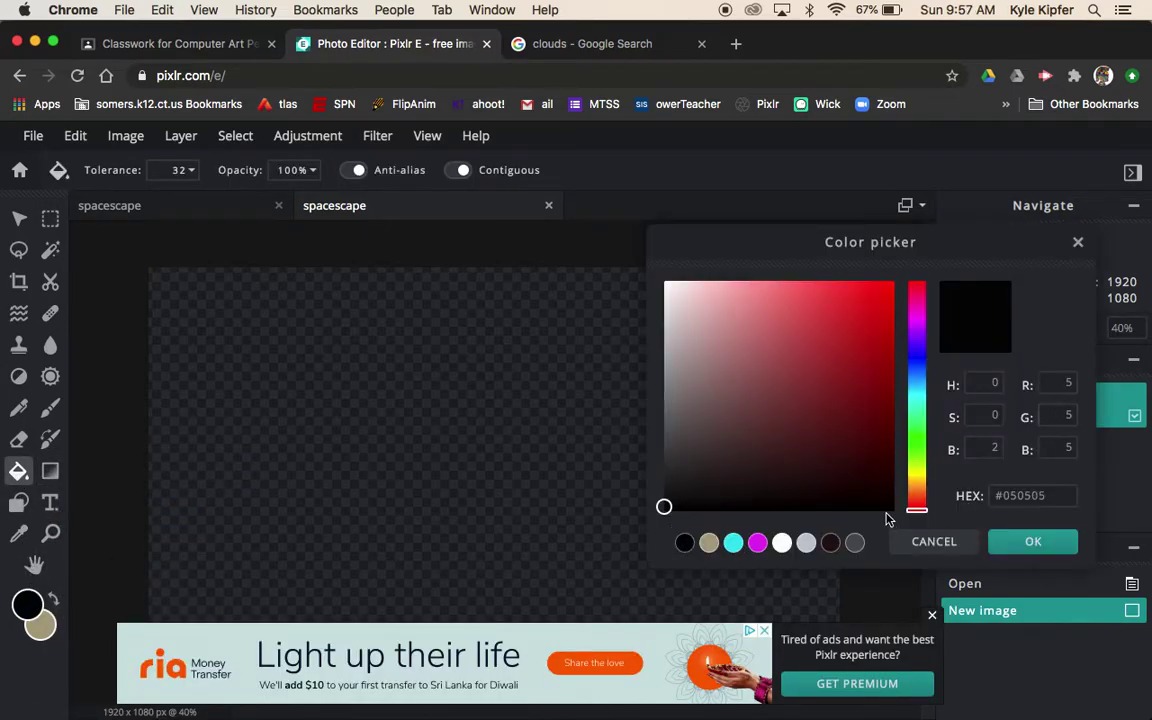
{"action": "left_click", "coordinate": [1030, 543]}
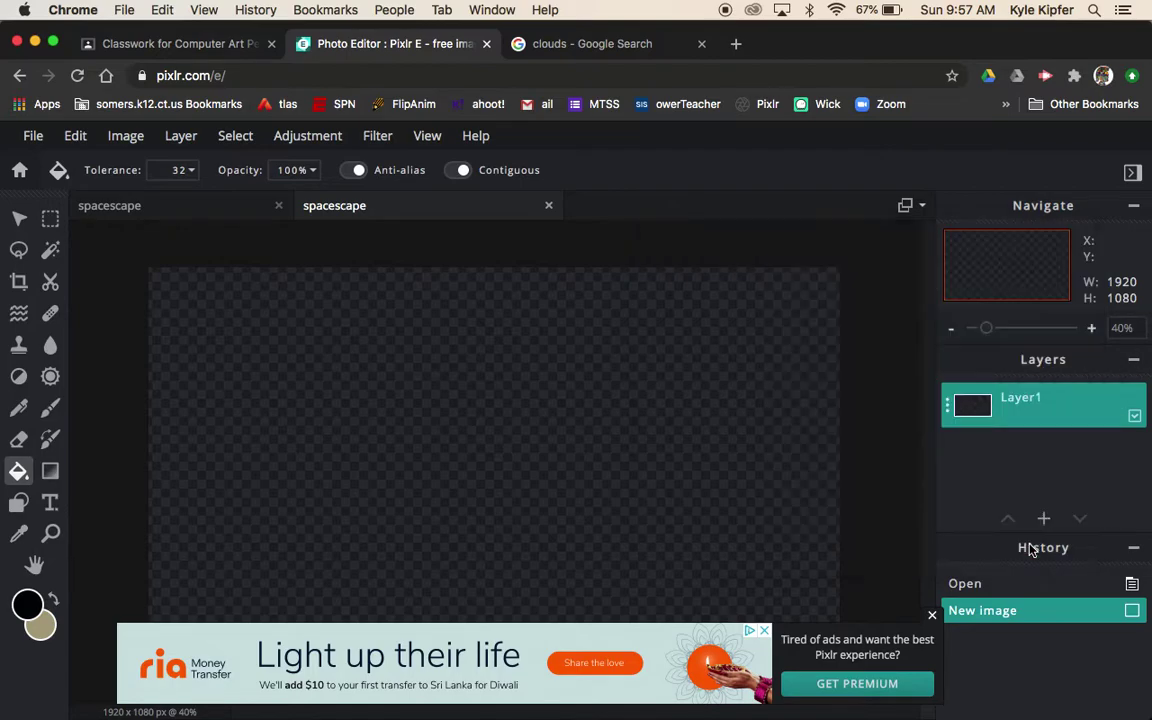
{"action": "left_click", "coordinate": [934, 617]}
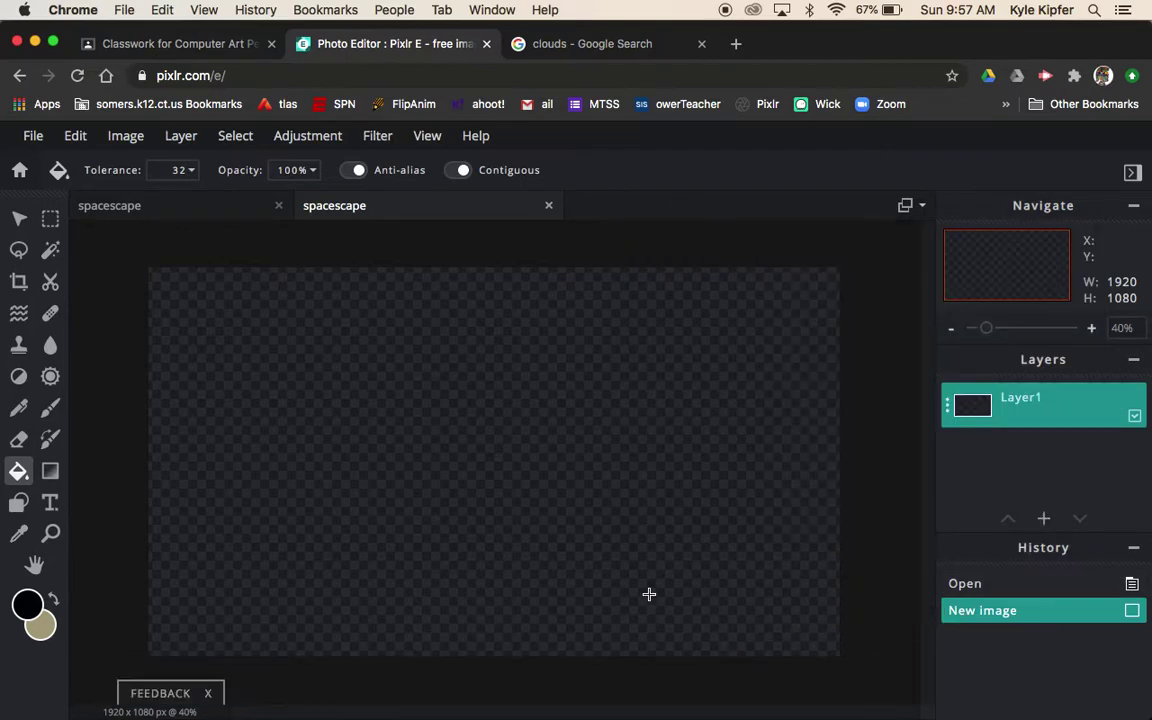
{"action": "left_click", "coordinate": [479, 442]}
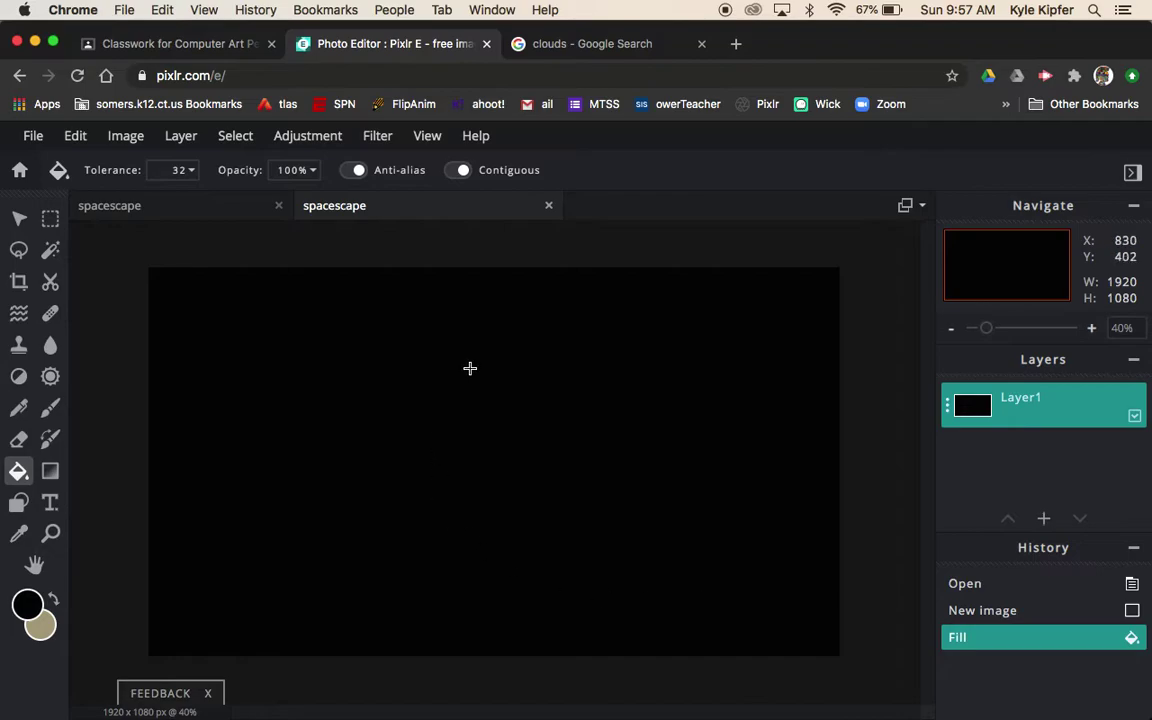
Apply Filter > Details > Add noise at amount 50 to the black canvas
{"action": "left_click", "coordinate": [380, 140]}
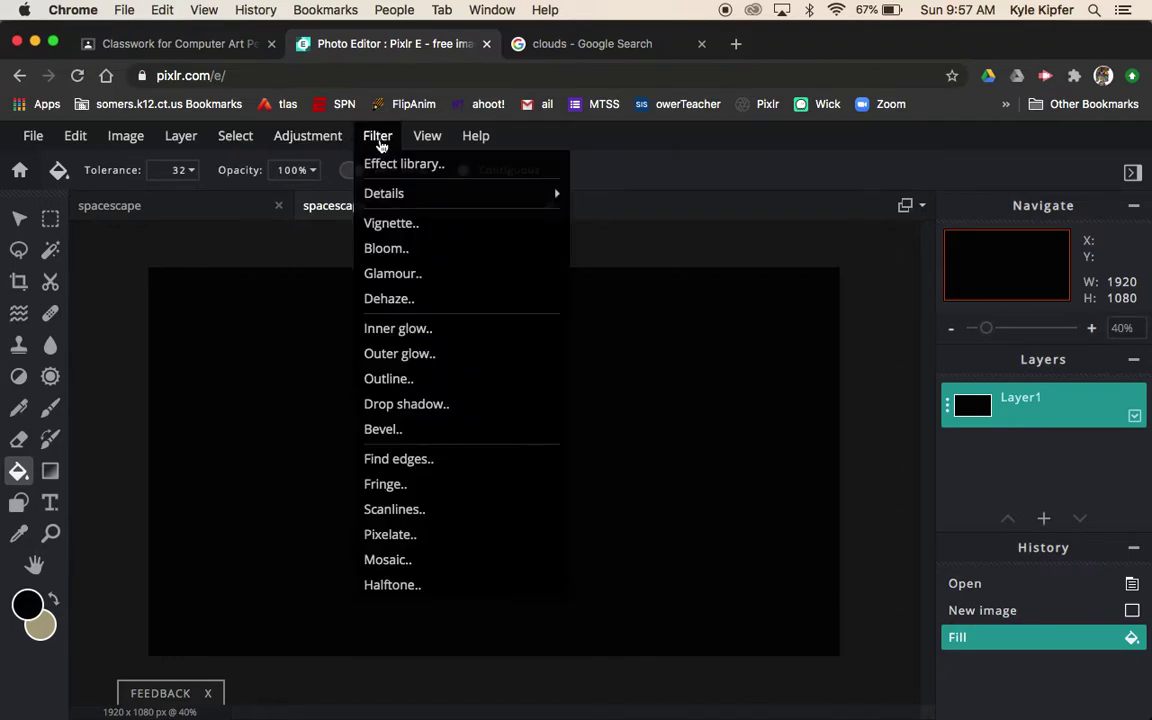
{"action": "mouse_move", "coordinate": [392, 190]}
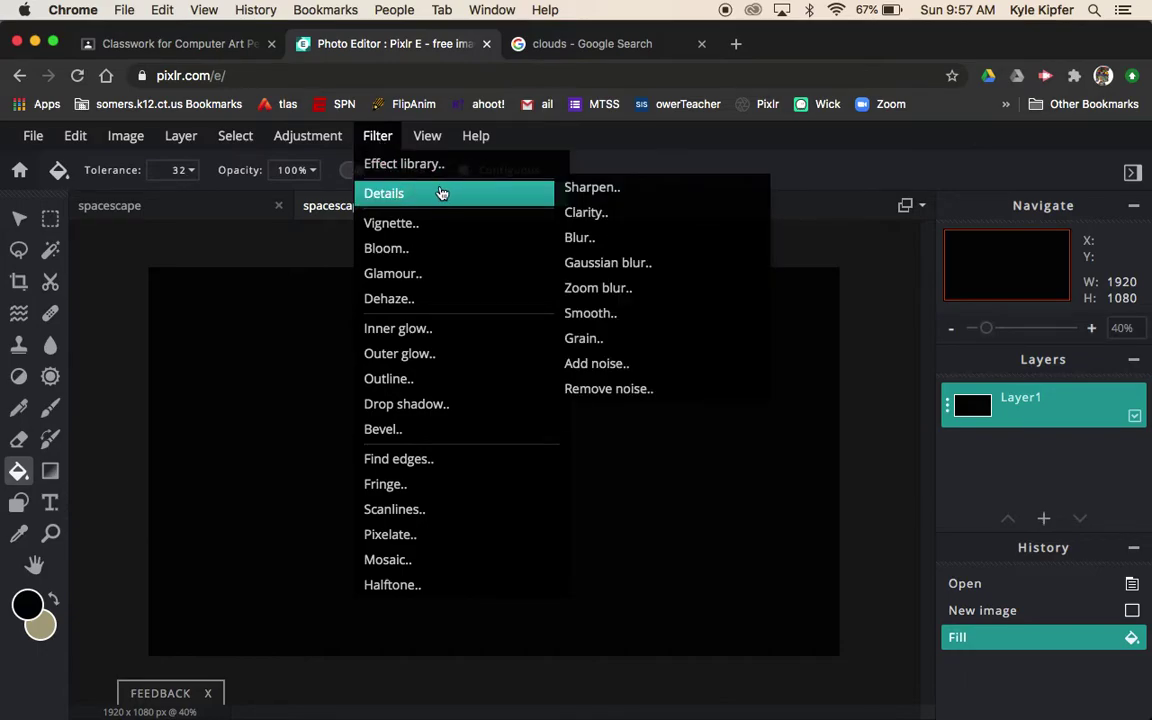
{"action": "left_click", "coordinate": [621, 373]}
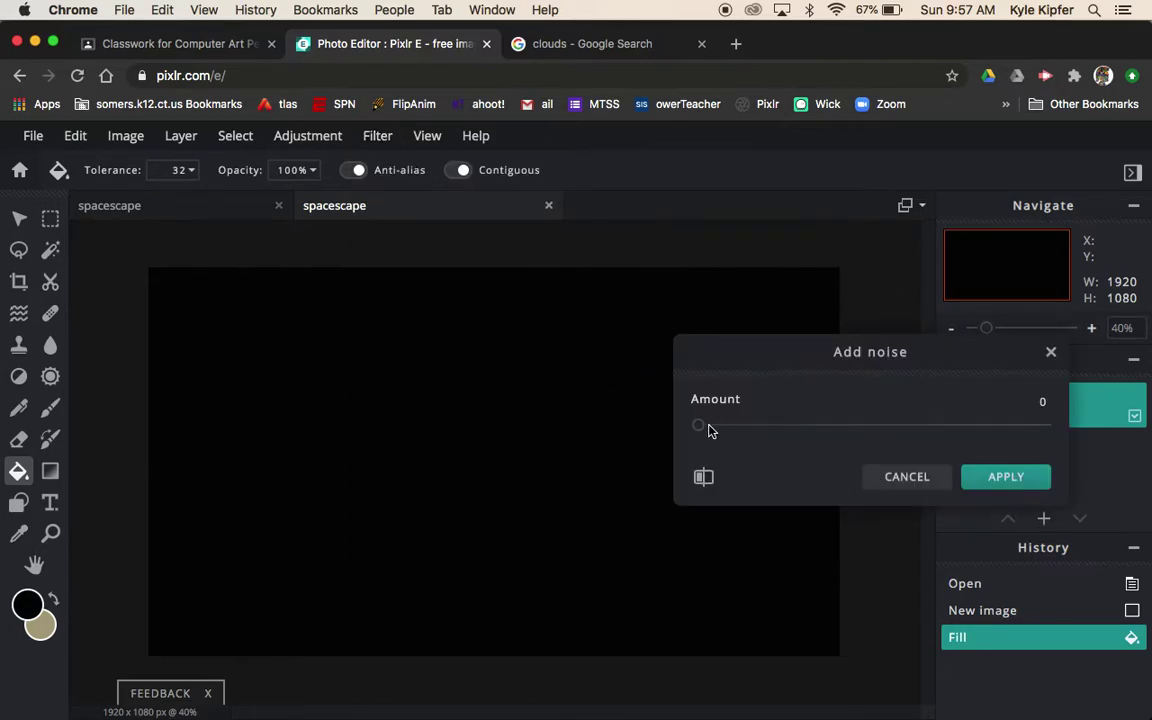
{"action": "left_click_drag", "start_coordinate": [700, 430], "coordinate": [872, 429]}
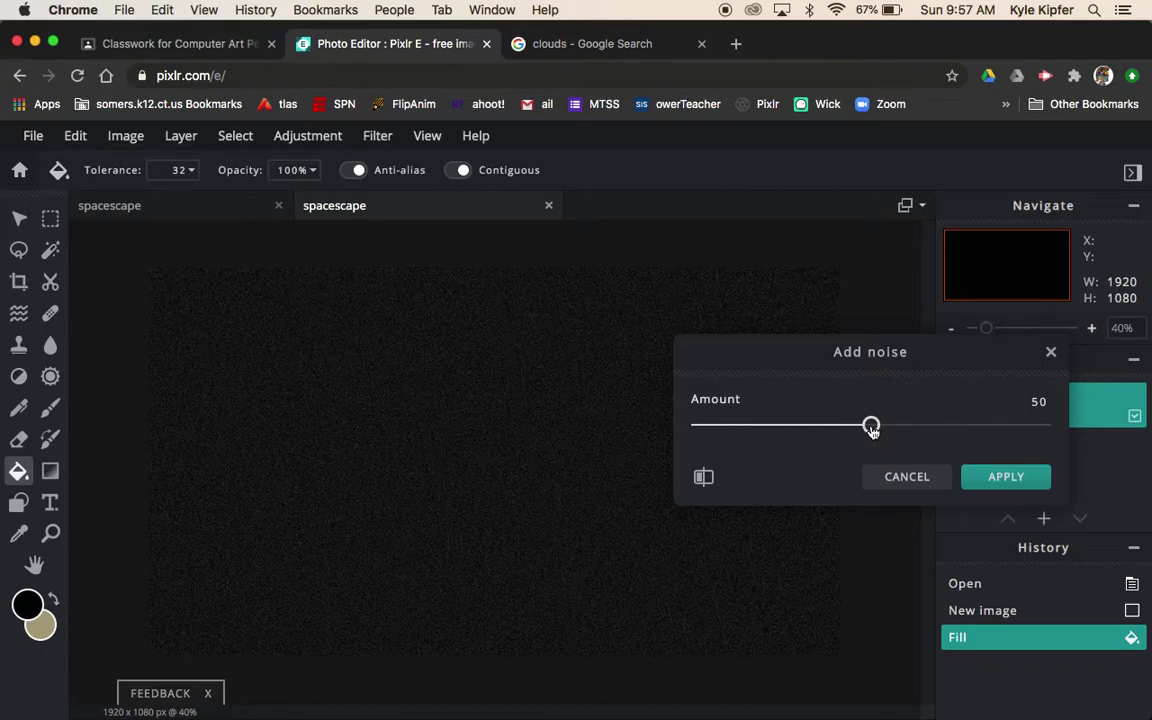
{"action": "left_click", "coordinate": [1005, 478]}
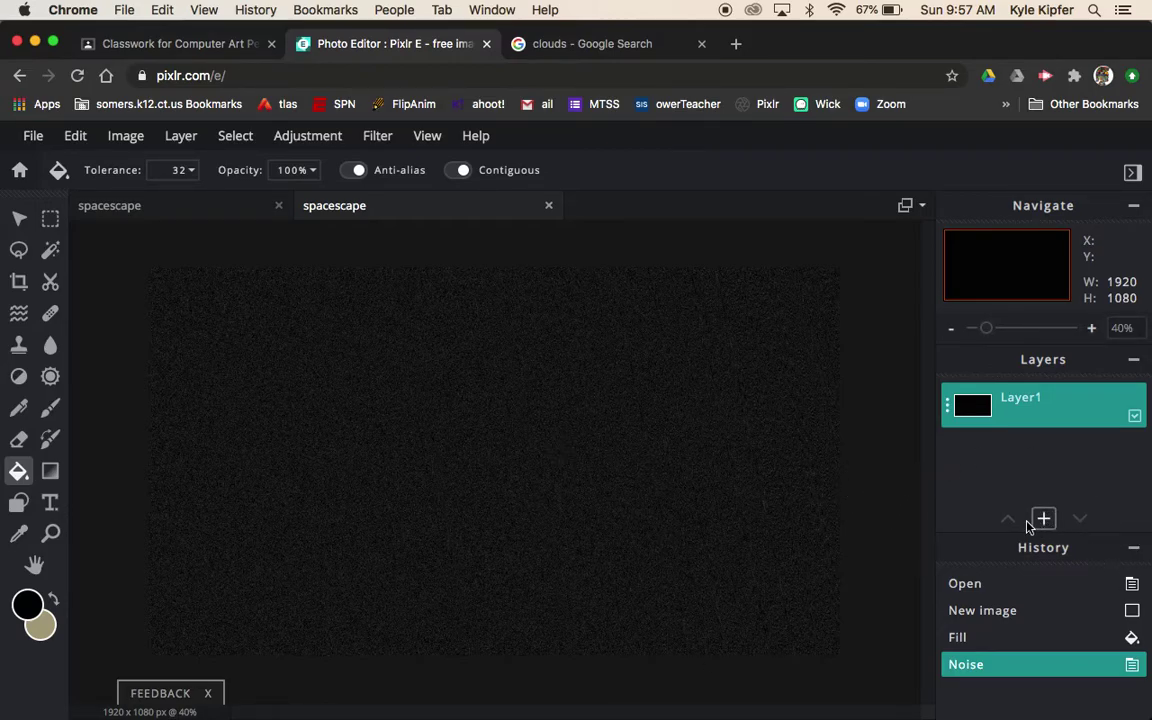
Copy the large 1100×618 blue clouds image from the Google results and return to Pixlr
{"action": "left_click", "coordinate": [597, 47]}
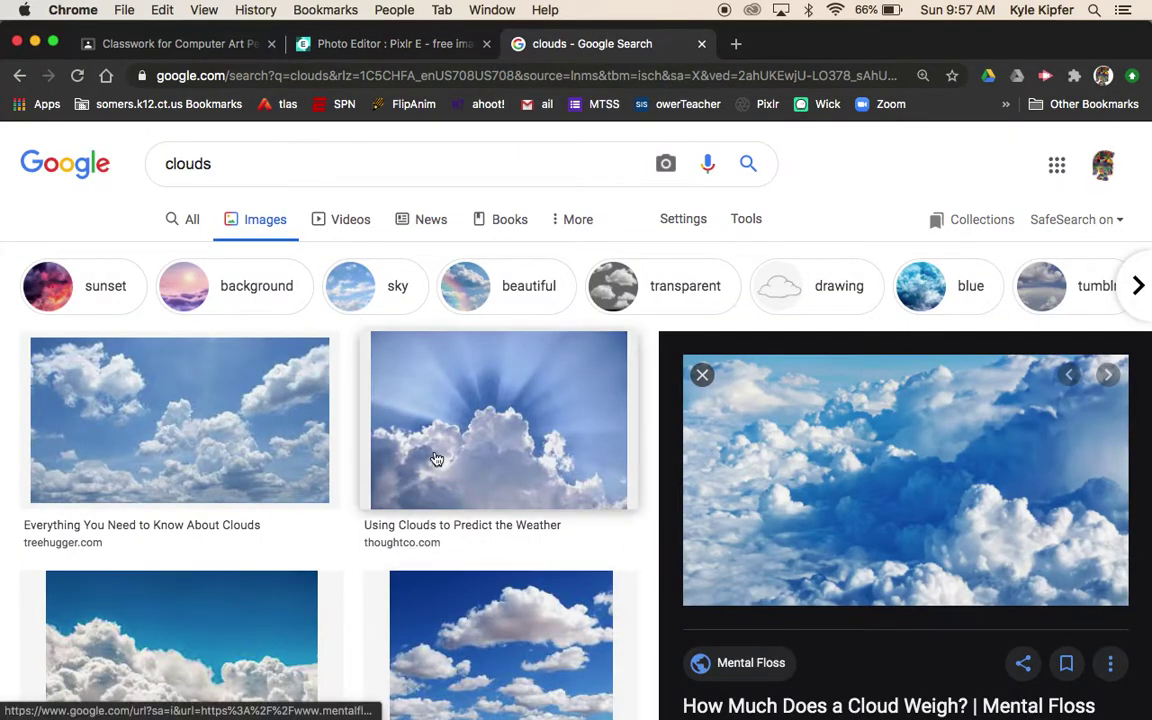
{"action": "scroll", "coordinate": [436, 458], "scroll_direction": "down", "scroll_amount": 2}
{"action": "scroll", "coordinate": [436, 458], "scroll_direction": "down", "scroll_amount": 1}
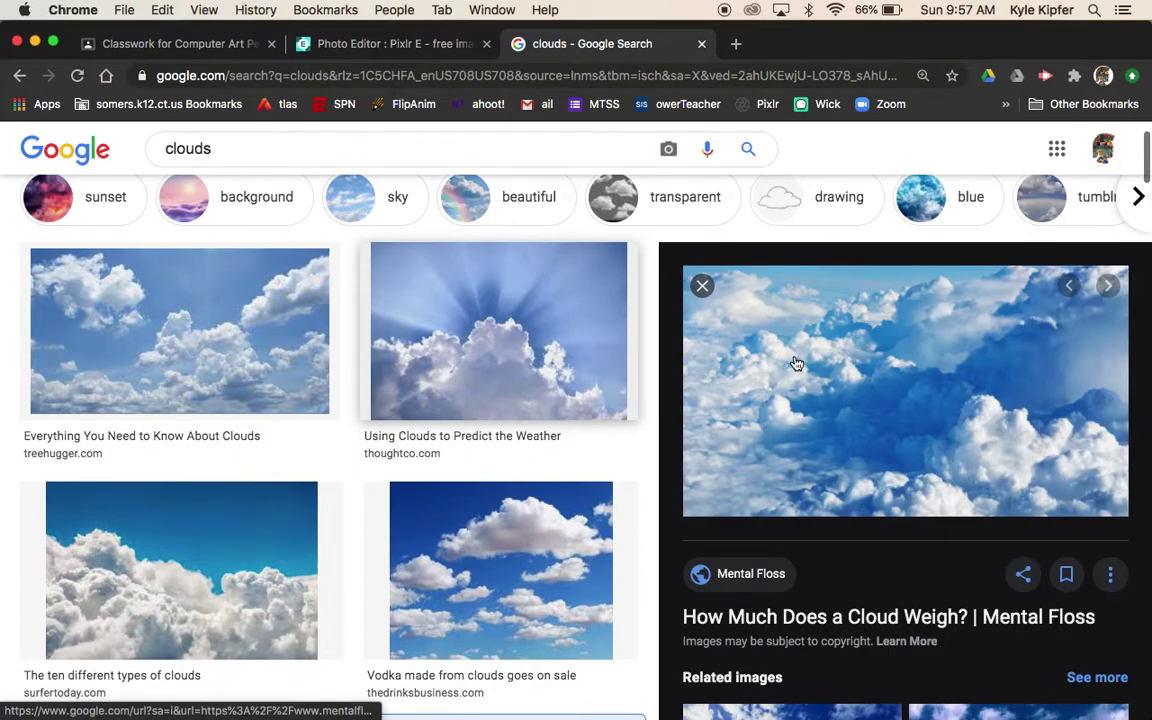
{"action": "right_click", "coordinate": [883, 382]}
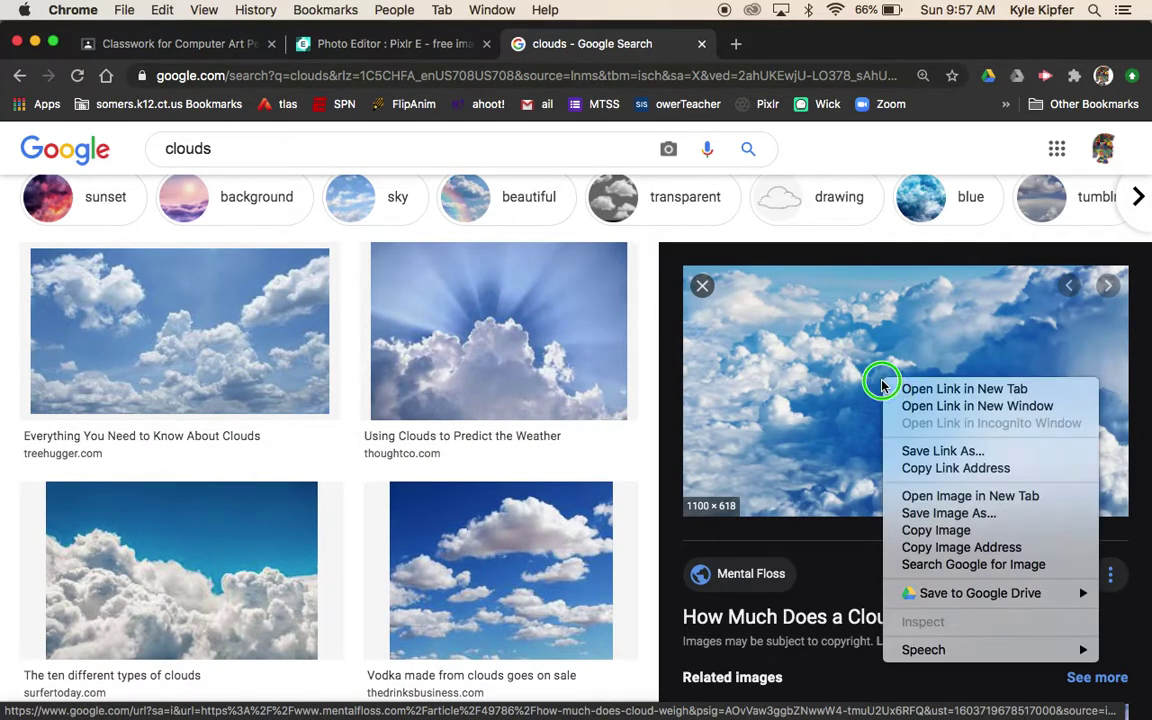
{"action": "left_click", "coordinate": [955, 531]}
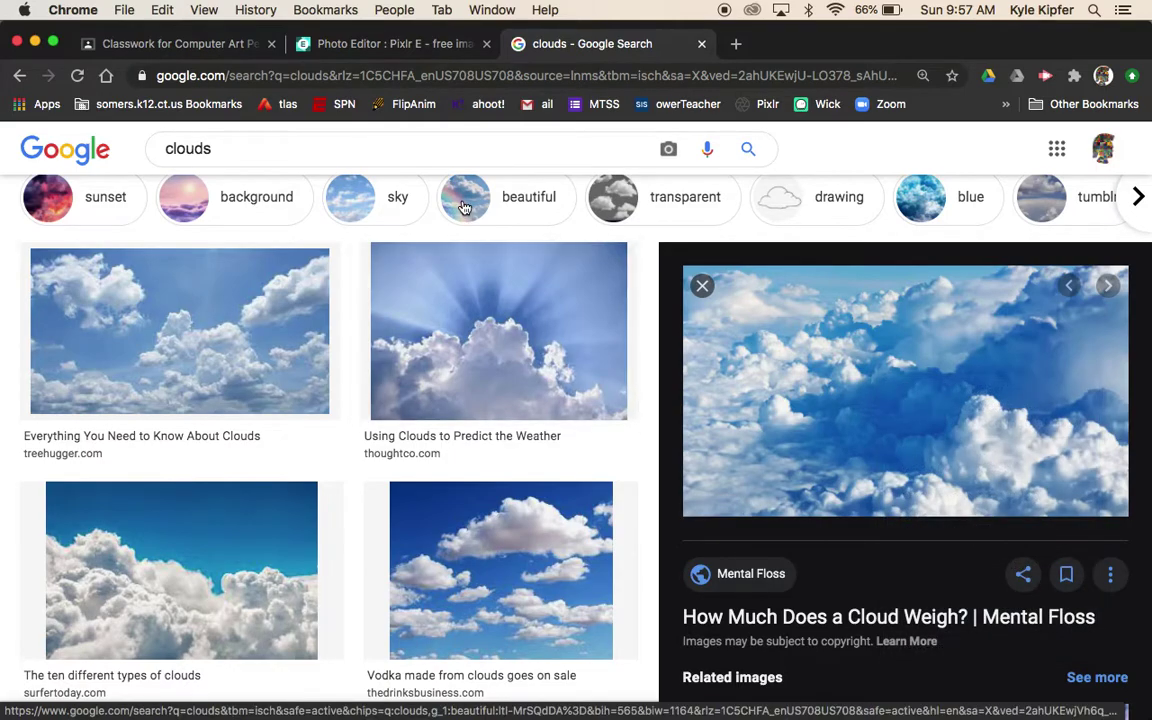
{"action": "left_click", "coordinate": [410, 44]}
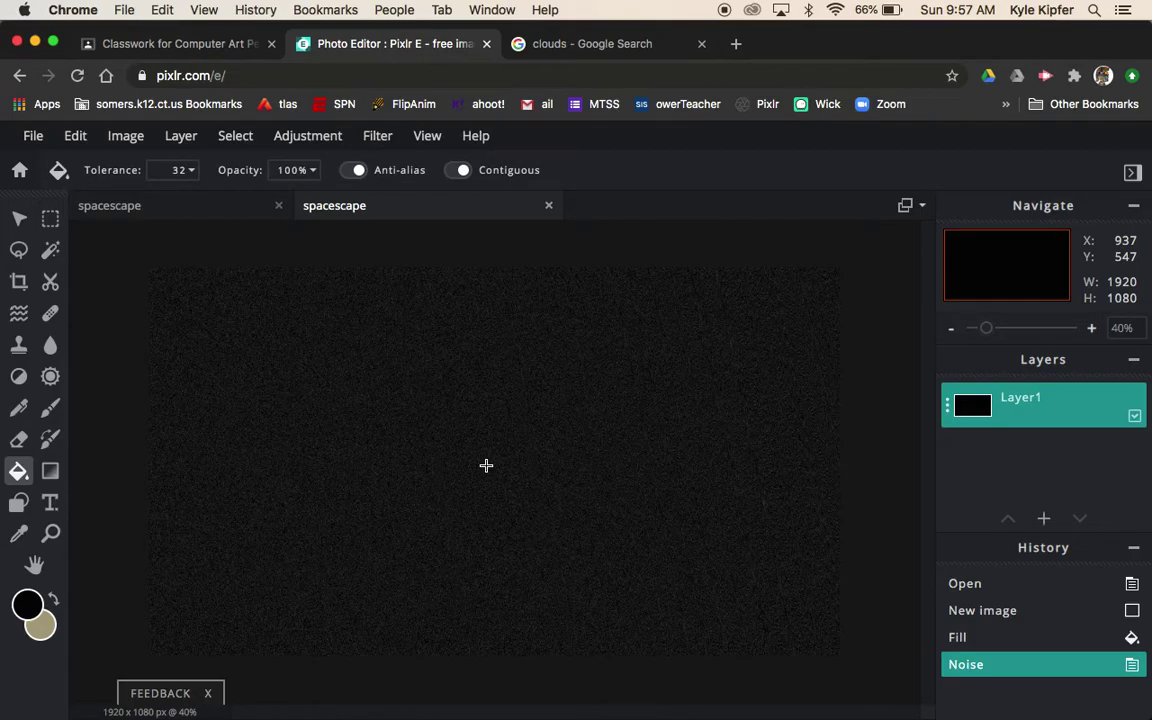
Paste the clouds picture and stretch its corners to cover the whole canvas
{"action": "key", "text": "super+v"}
{"action": "left_click", "coordinate": [20, 220]}
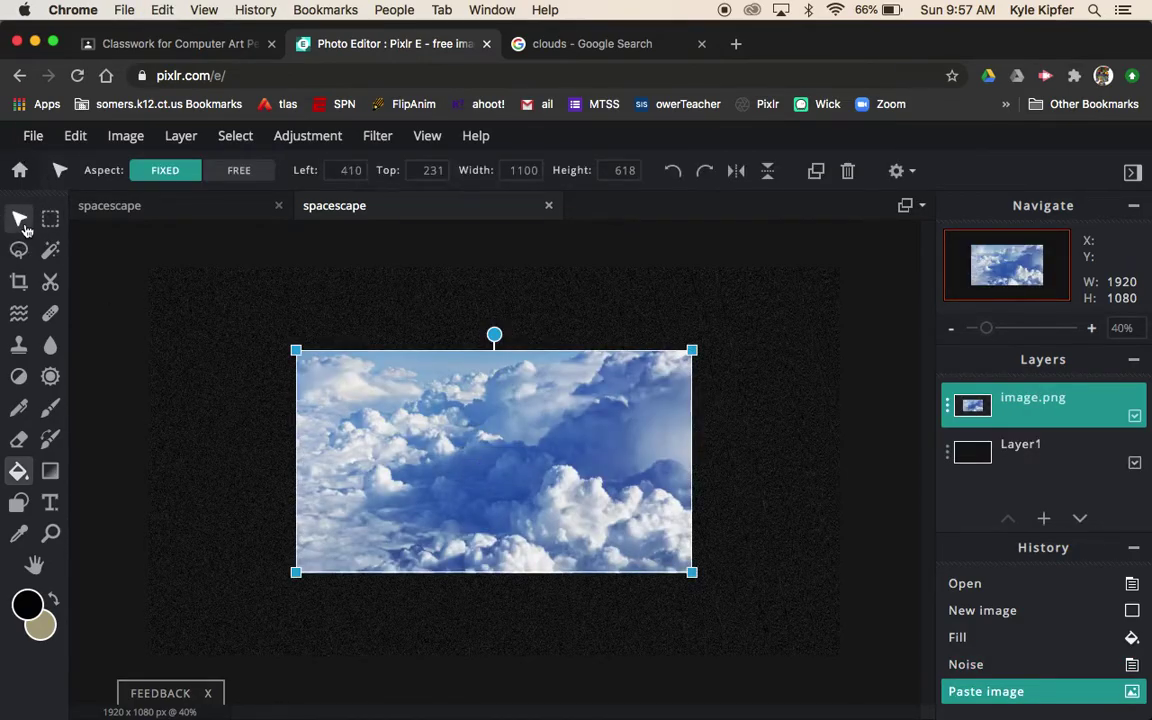
{"action": "left_click_drag", "start_coordinate": [296, 350], "coordinate": [136, 247]}
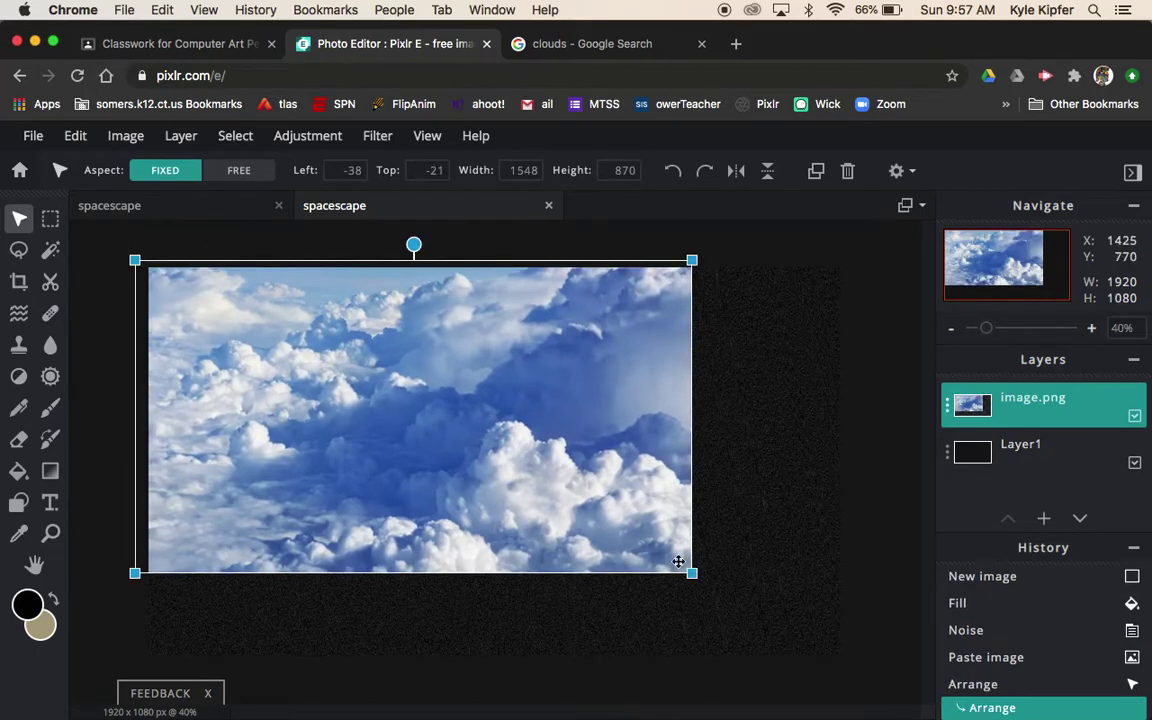
{"action": "left_click_drag", "start_coordinate": [688, 572], "coordinate": [848, 651]}
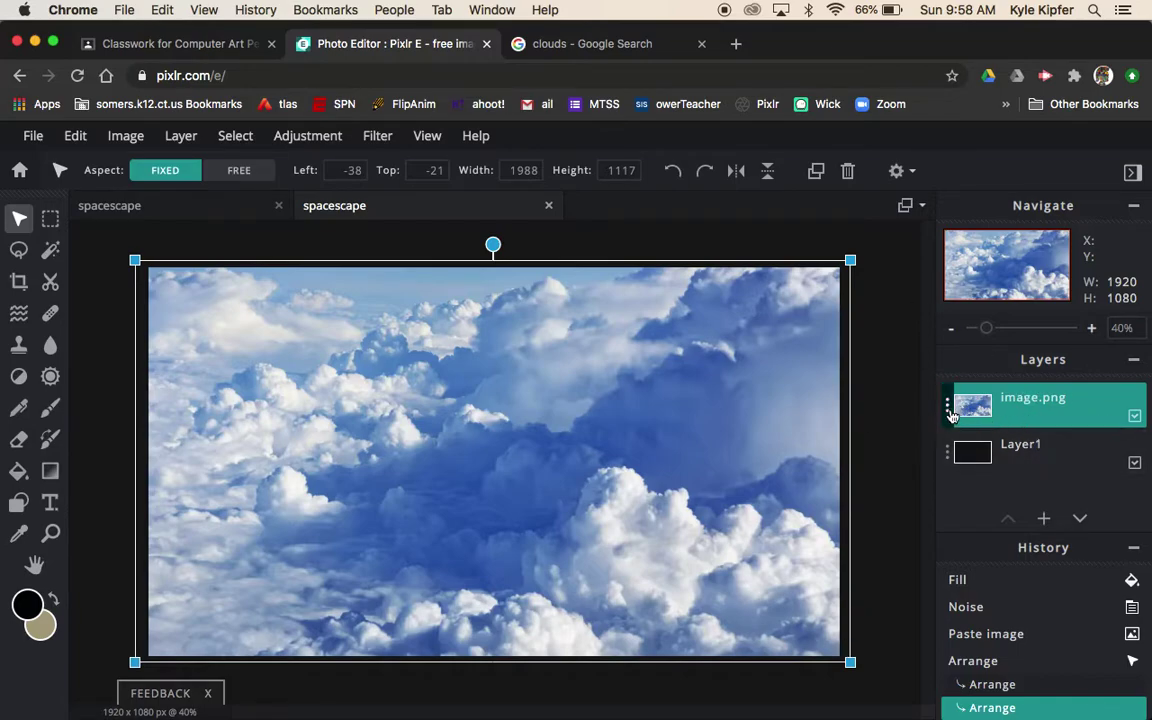
Duplicate the clouds layer as image.png Copy
{"action": "right_click", "coordinate": [425, 416]}
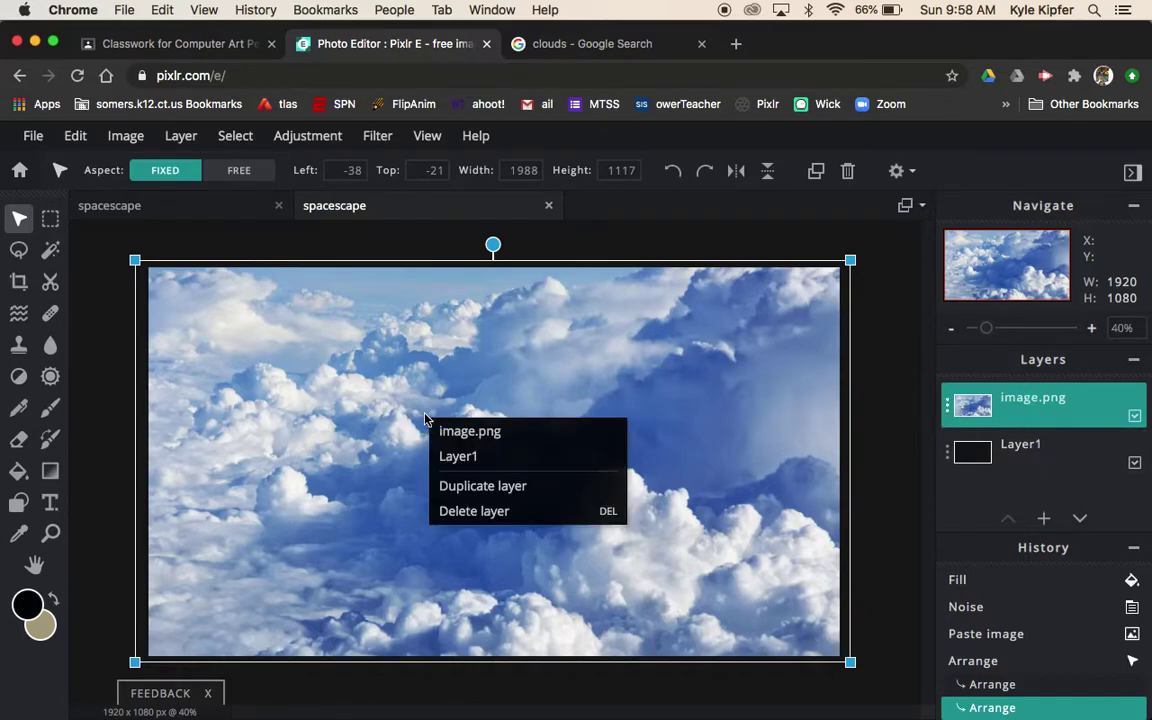
{"action": "left_click", "coordinate": [485, 485]}
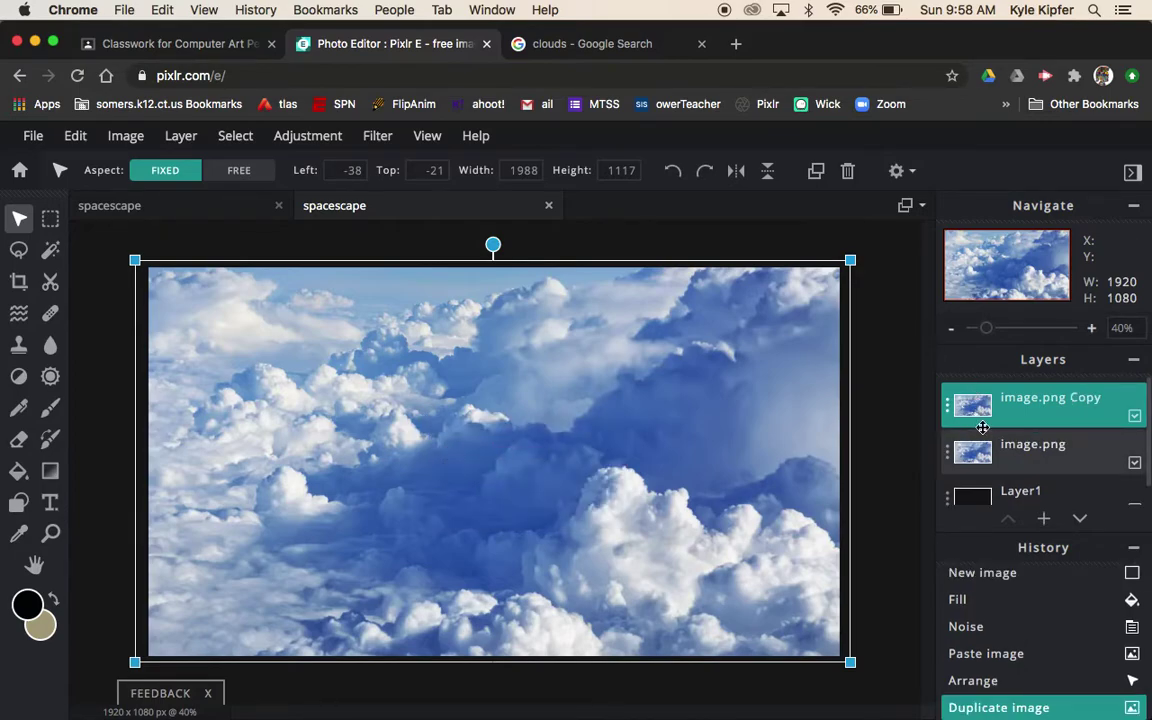
{"action": "left_click", "coordinate": [951, 404]}
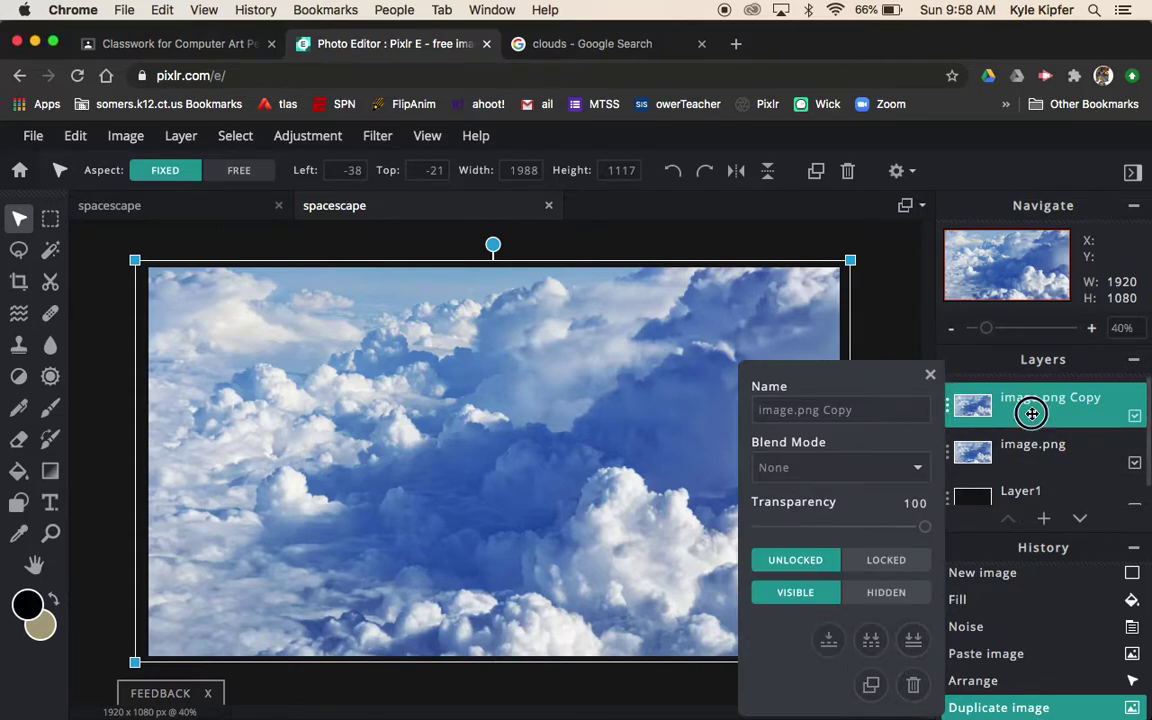
Invert the colours of the image.png Copy layer with Adjustment > Invert
{"action": "left_click", "coordinate": [930, 374]}
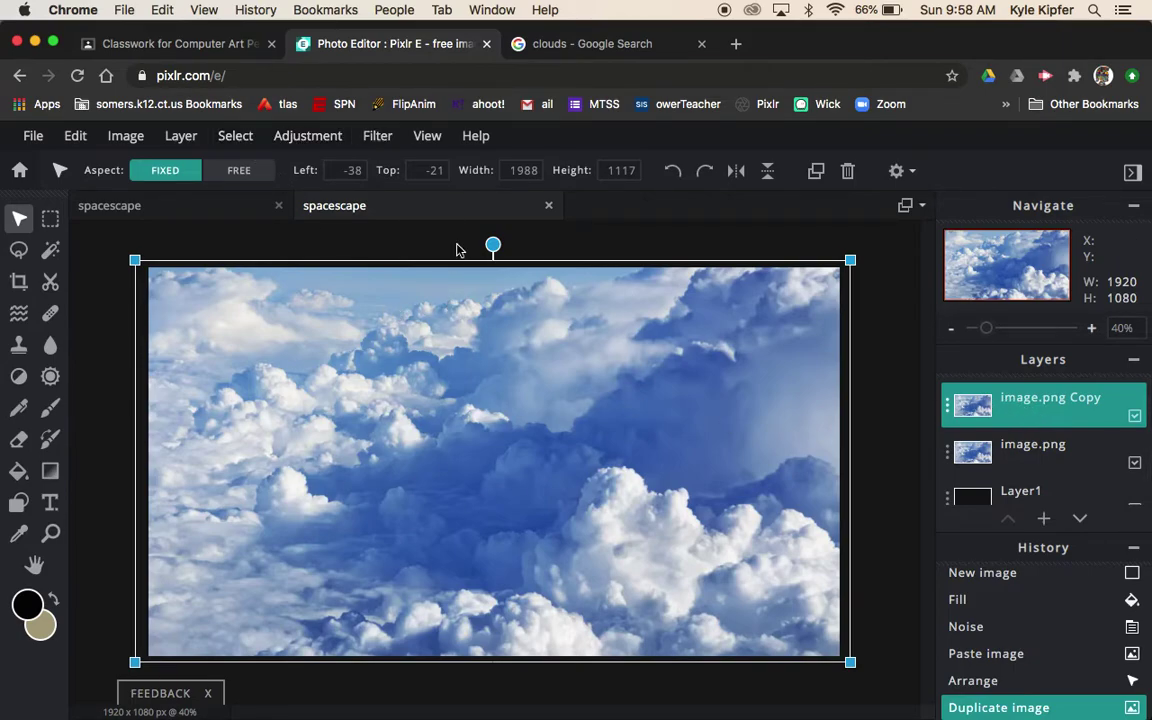
{"action": "left_click", "coordinate": [299, 139]}
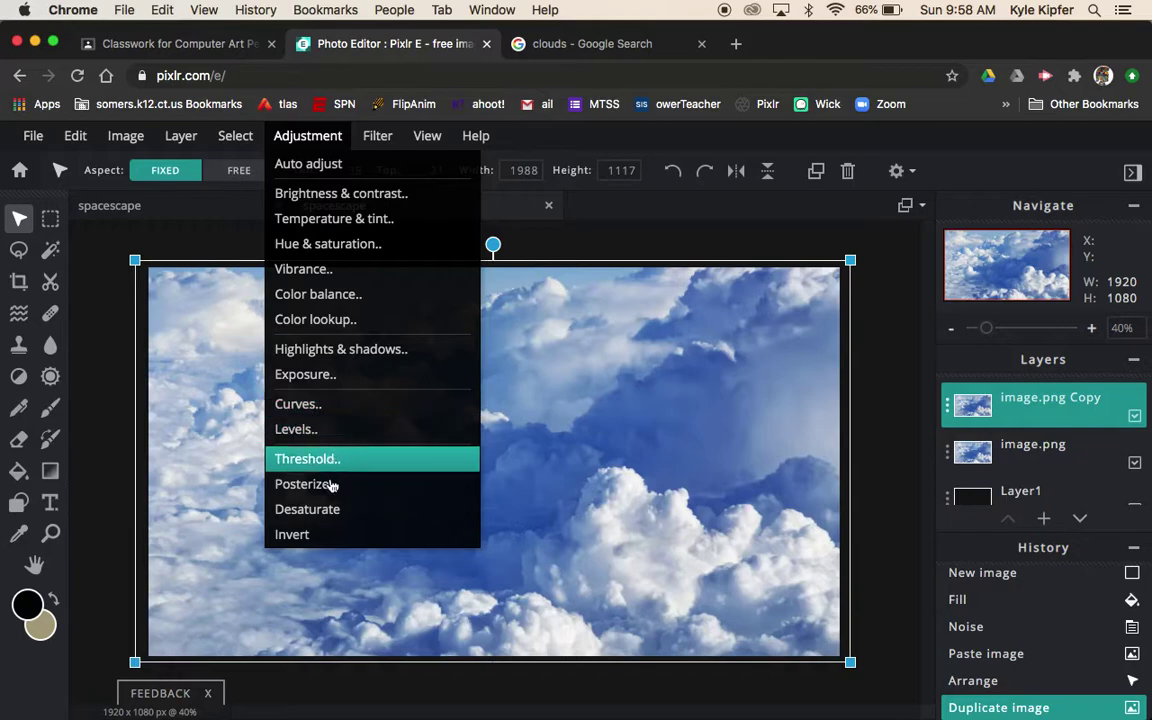
{"action": "left_click", "coordinate": [328, 537]}
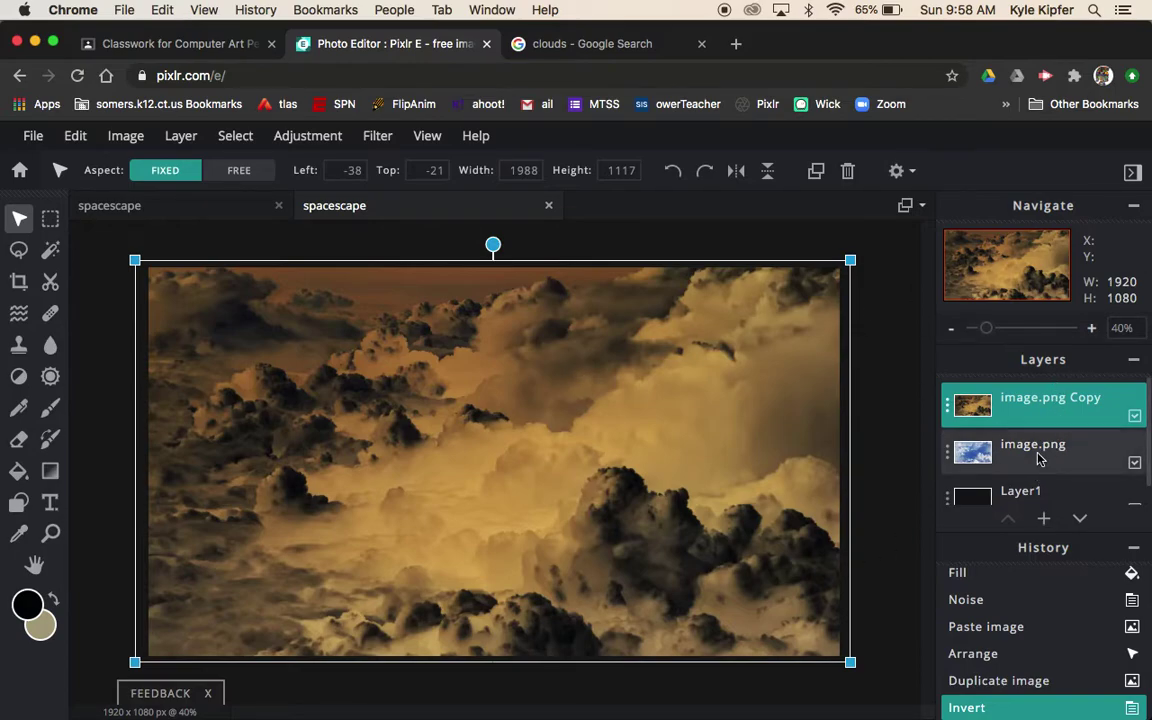
{"action": "left_click", "coordinate": [318, 148]}
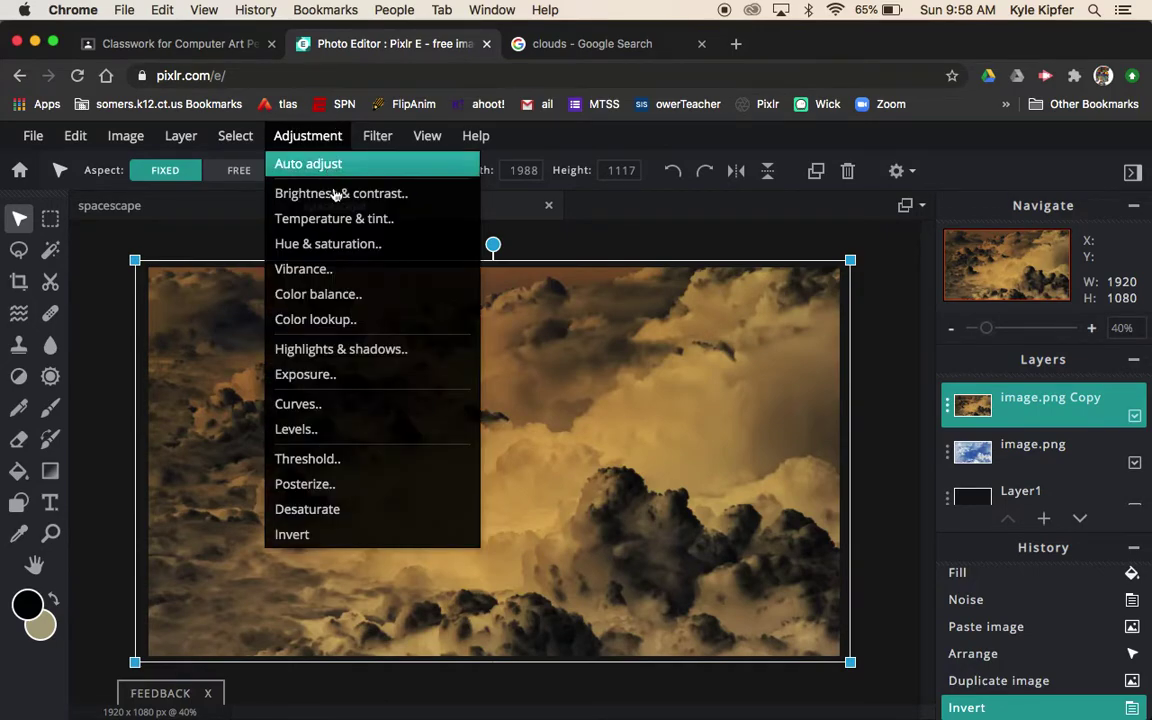
Apply Hue & saturation to the cloud copy: hue -159, saturation 16, lightness -25
{"action": "left_click", "coordinate": [350, 247]}
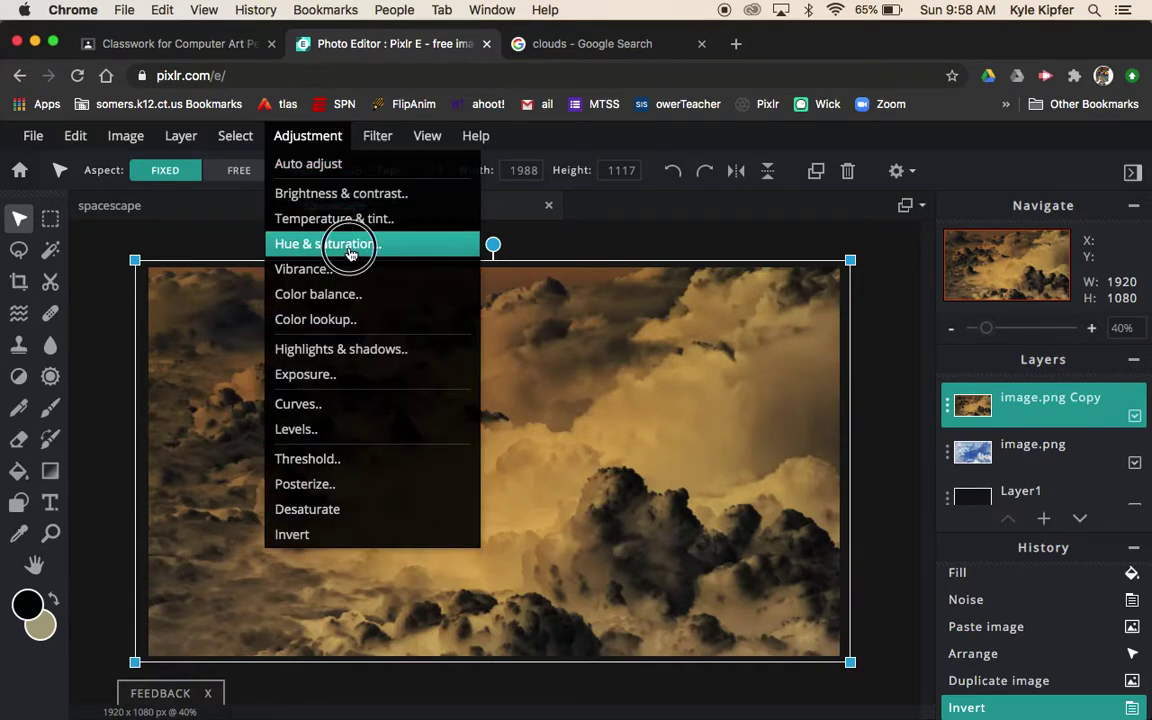
{"action": "left_click_drag", "start_coordinate": [871, 399], "coordinate": [719, 412]}
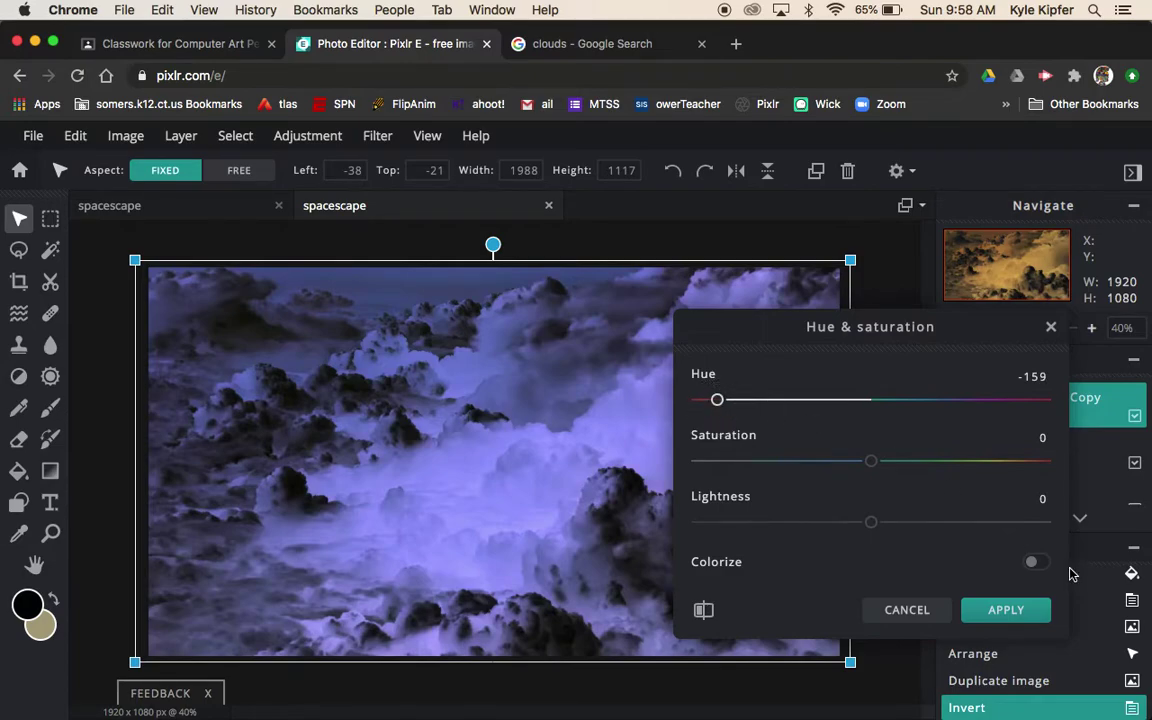
{"action": "left_click_drag", "start_coordinate": [869, 462], "coordinate": [898, 471]}
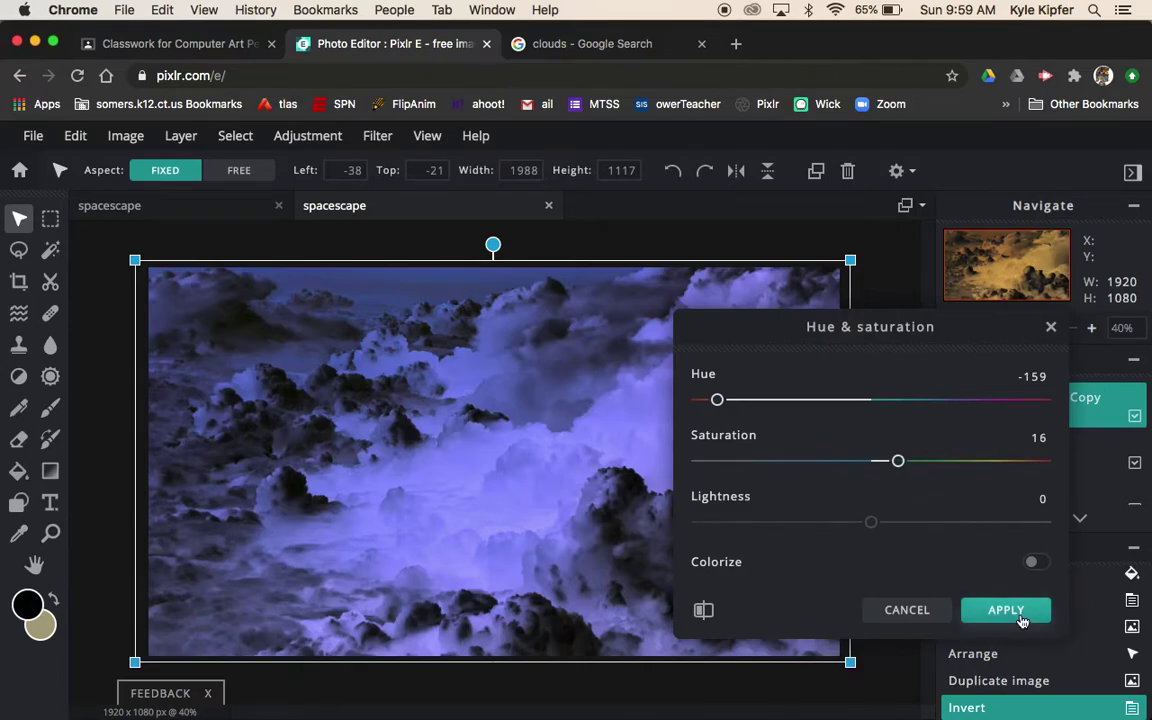
{"action": "left_click_drag", "start_coordinate": [872, 522], "coordinate": [826, 535]}
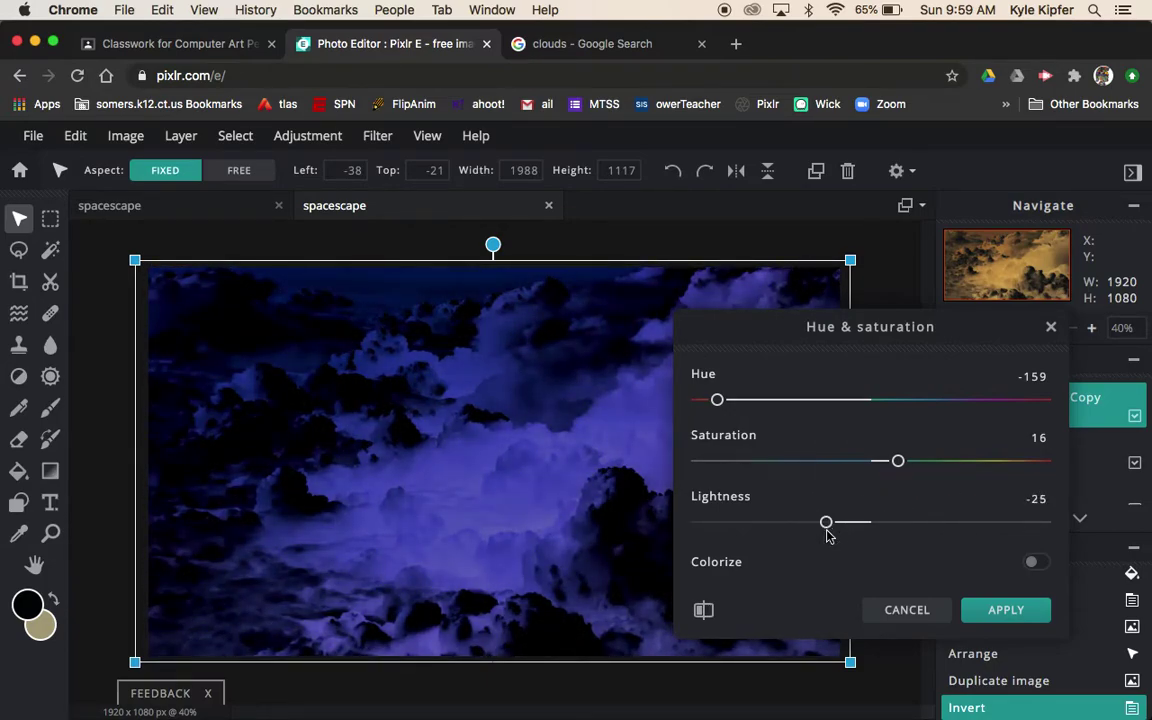
{"action": "left_click", "coordinate": [1005, 610]}
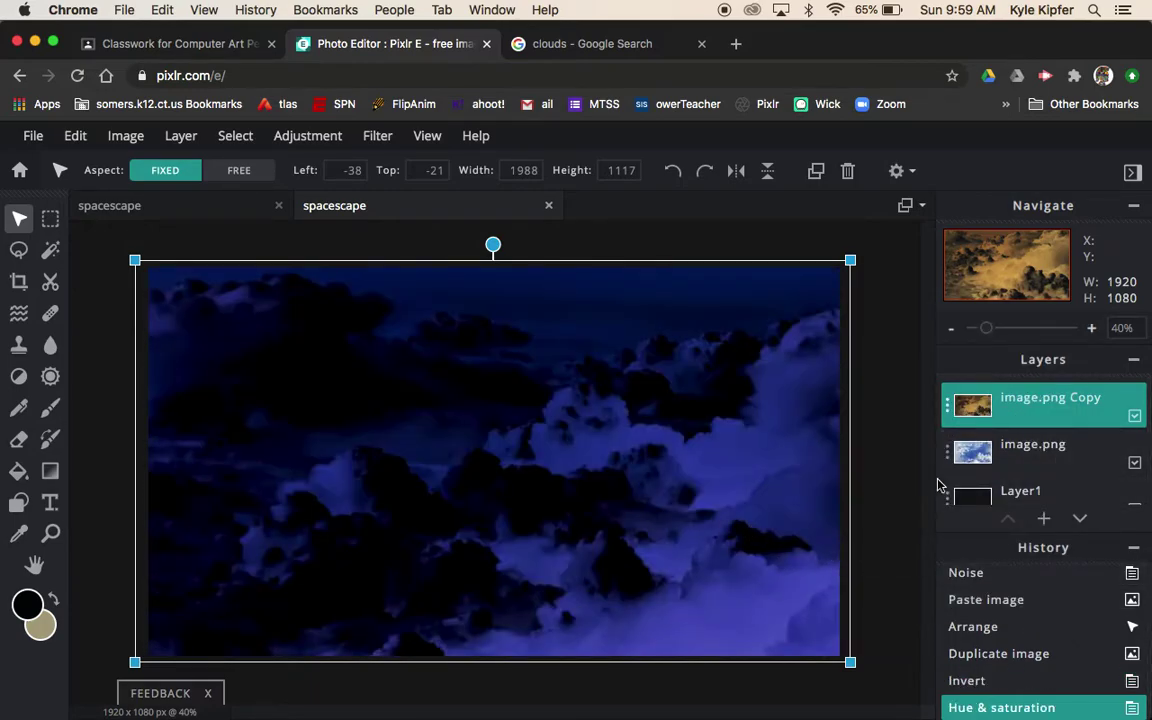
Hide image.png Copy and invert the original image.png cloud layer
{"action": "left_click", "coordinate": [1033, 451]}
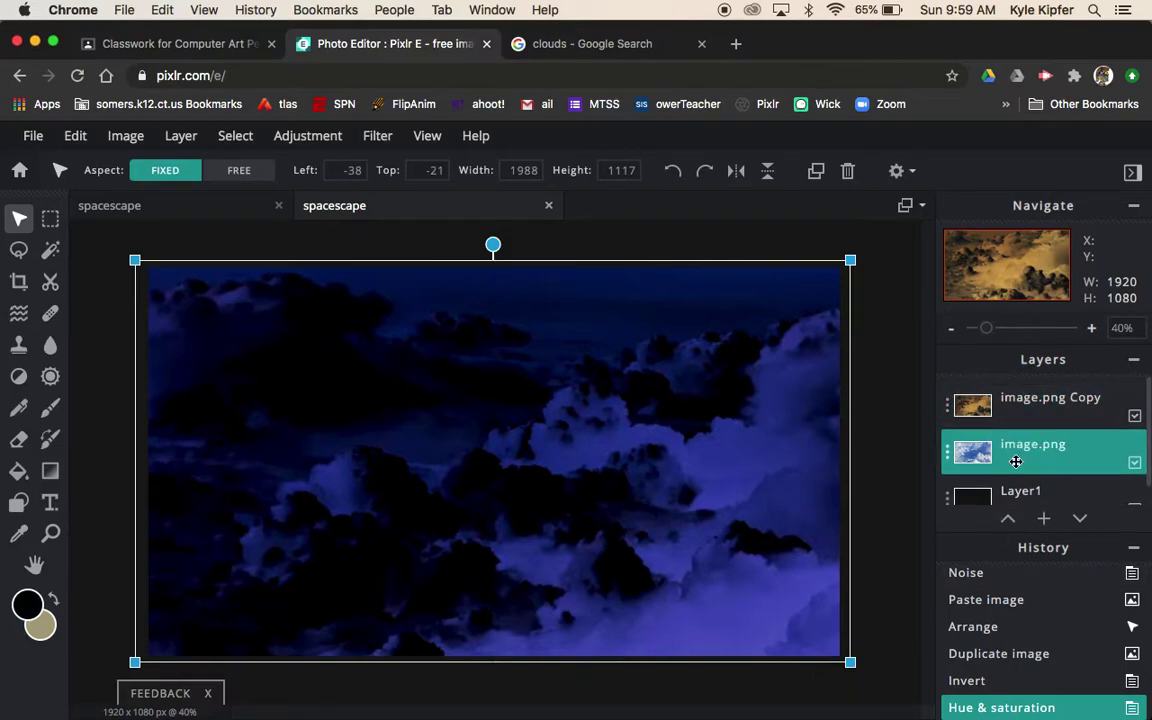
{"action": "left_click", "coordinate": [1135, 417]}
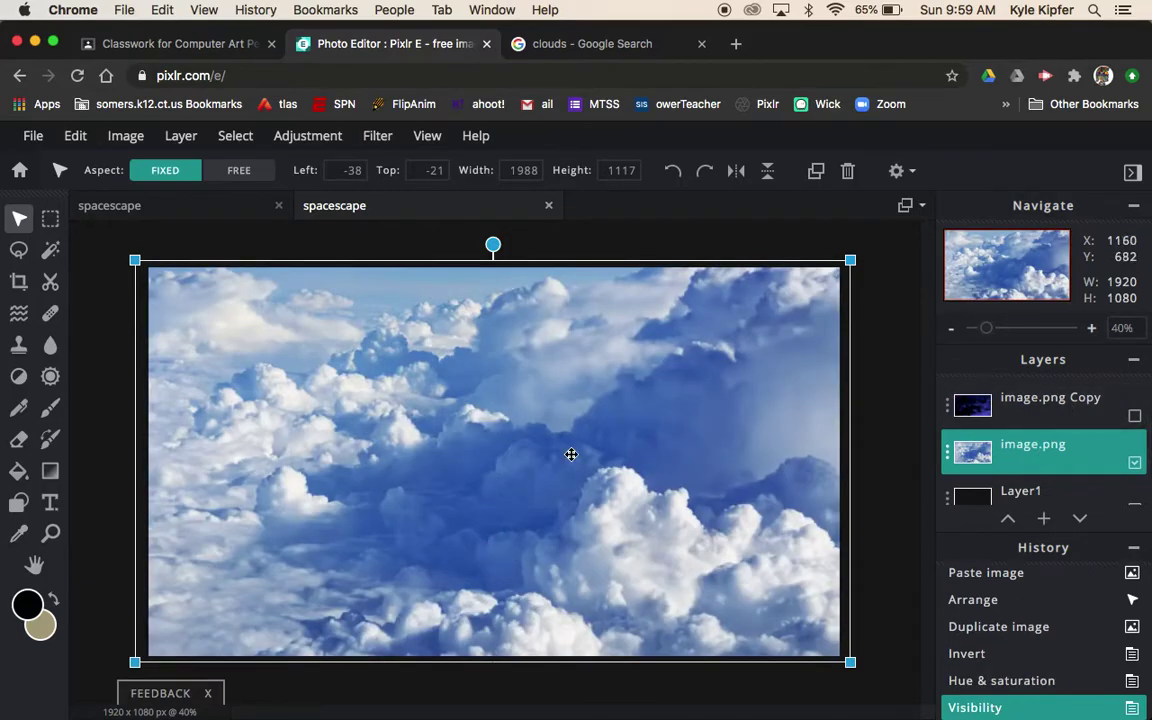
{"action": "left_click", "coordinate": [310, 140]}
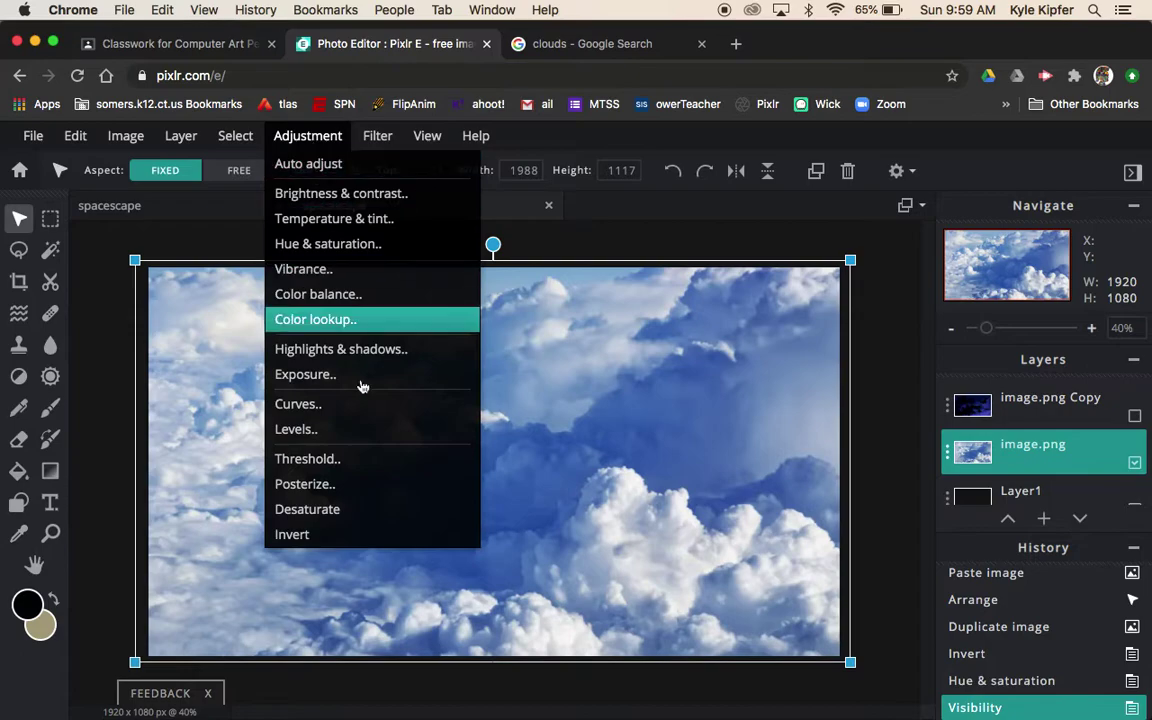
{"action": "left_click", "coordinate": [367, 540]}
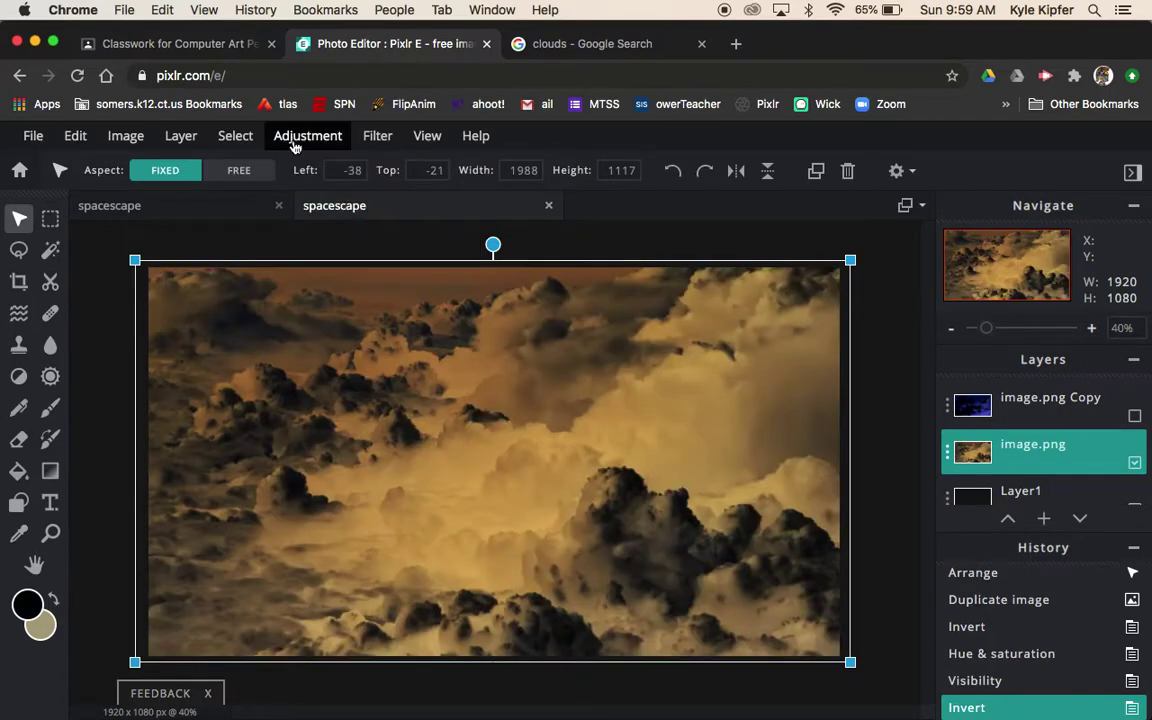
Tint the original clouds green with hue 84, saturation -43, lightness -19
{"action": "left_click", "coordinate": [307, 137]}
{"action": "left_click", "coordinate": [332, 245]}
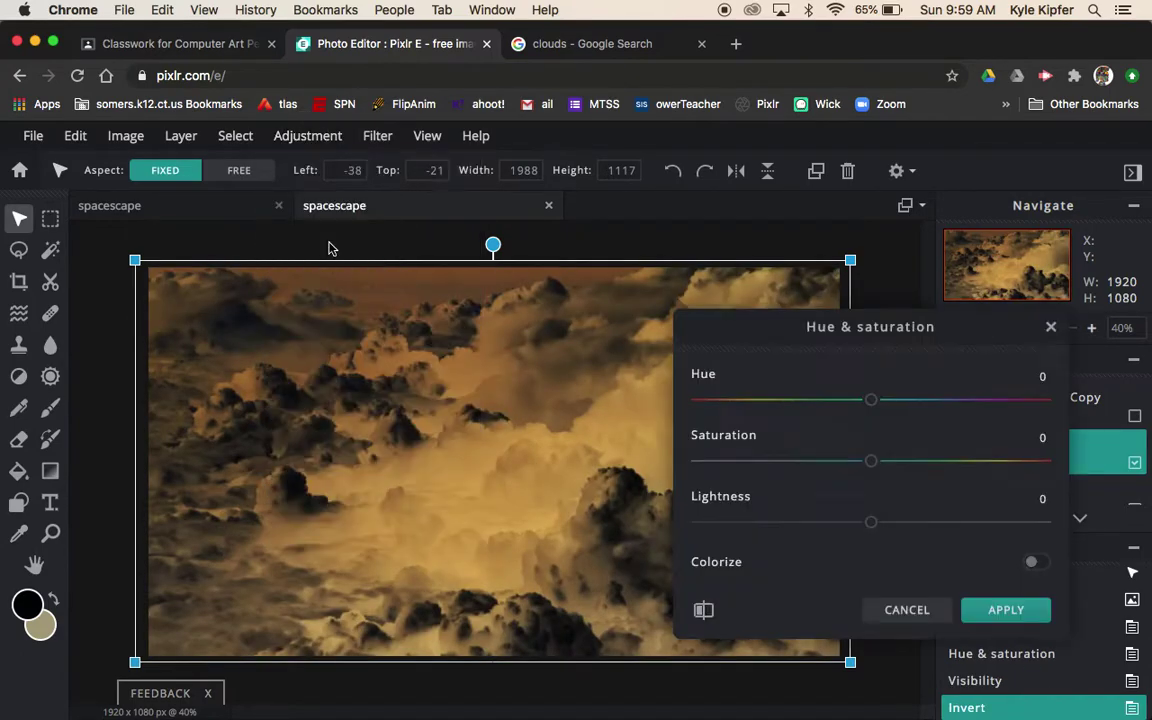
{"action": "left_click_drag", "start_coordinate": [871, 400], "coordinate": [953, 400]}
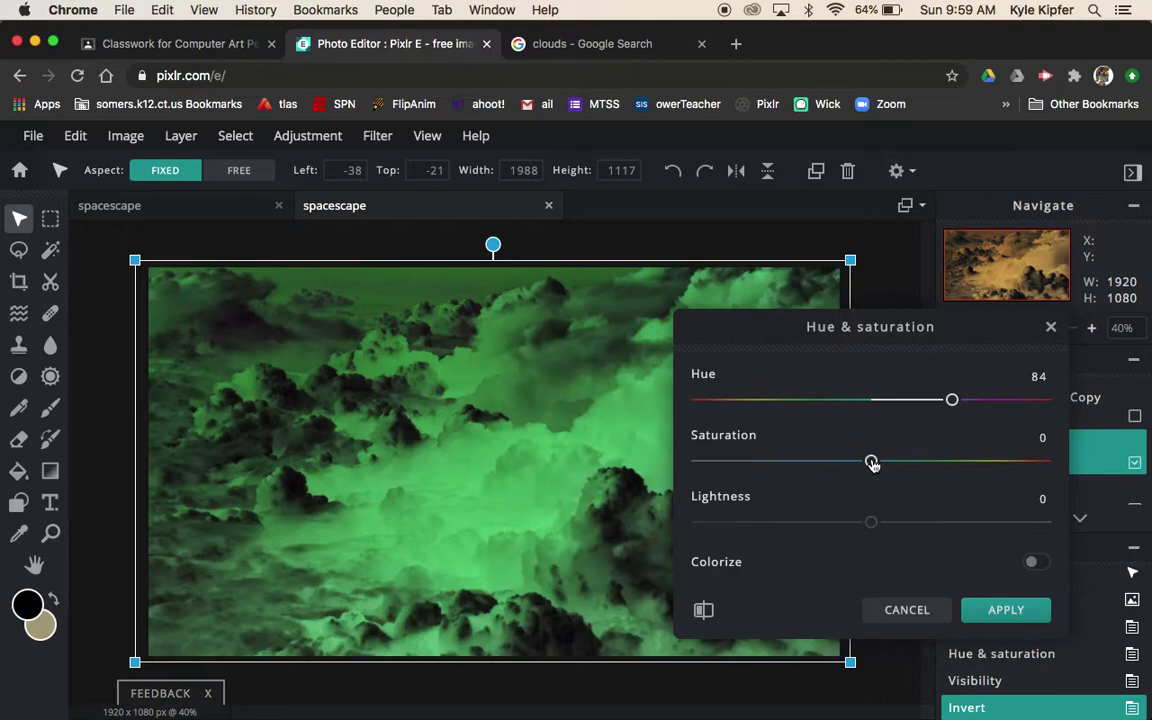
{"action": "left_click_drag", "start_coordinate": [872, 463], "coordinate": [797, 470]}
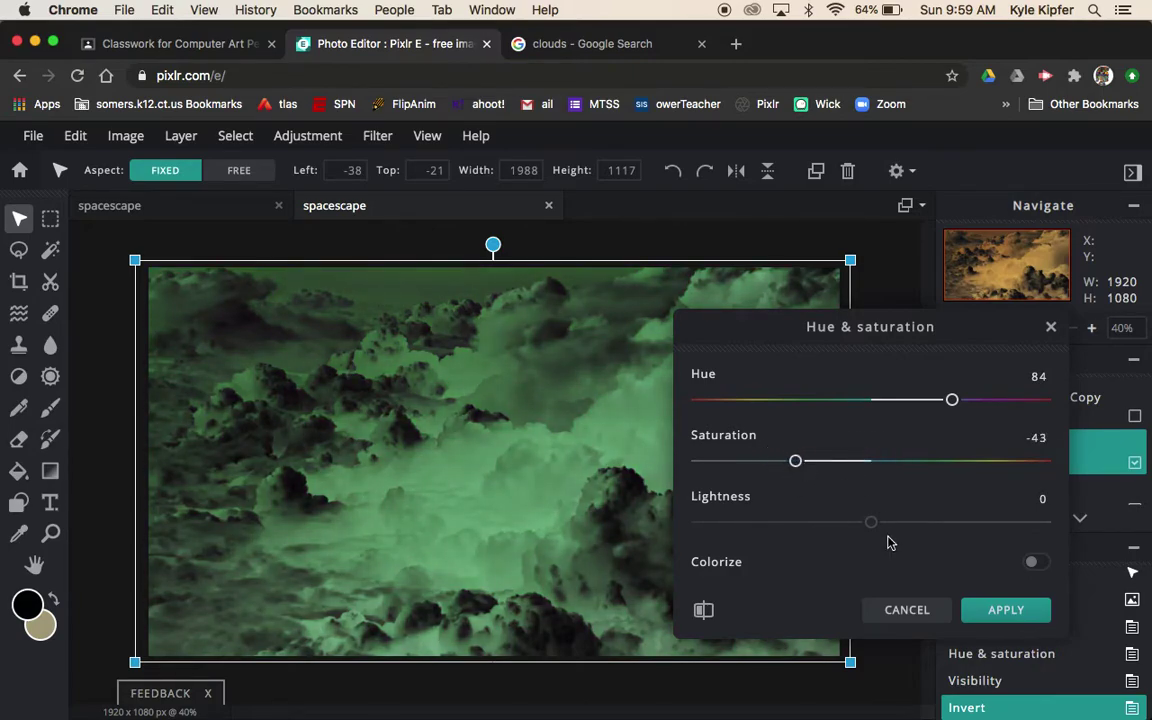
{"action": "left_click_drag", "start_coordinate": [870, 522], "coordinate": [839, 534]}
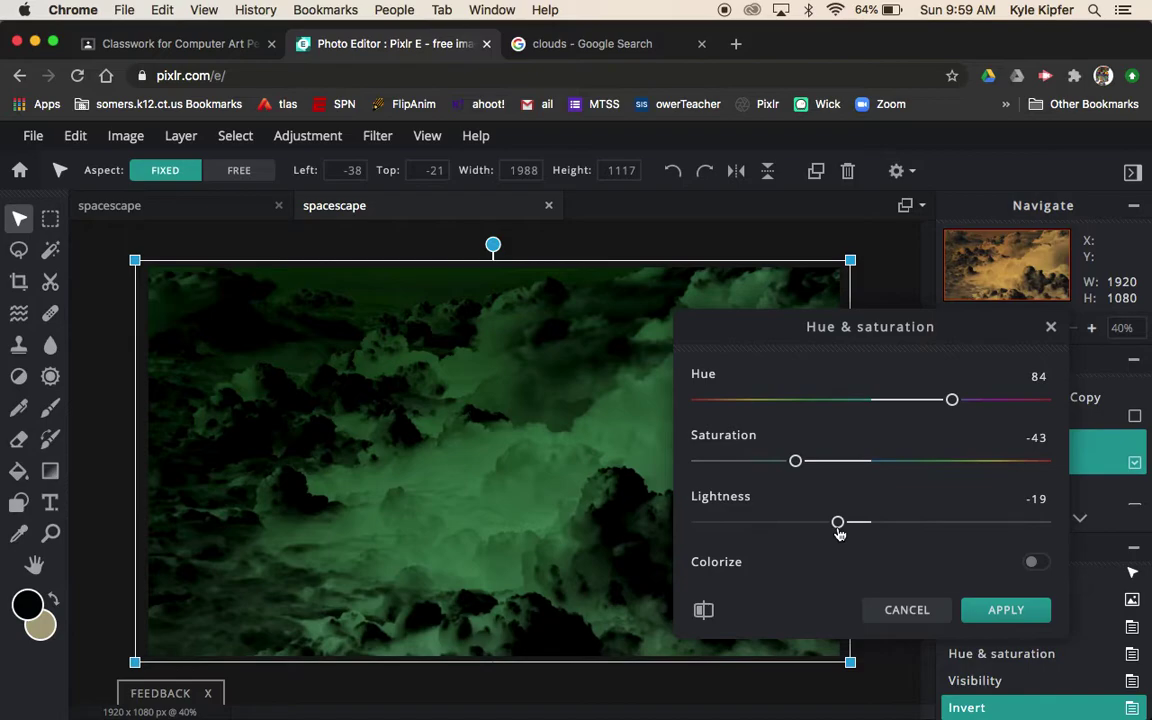
{"action": "left_click", "coordinate": [1024, 610]}
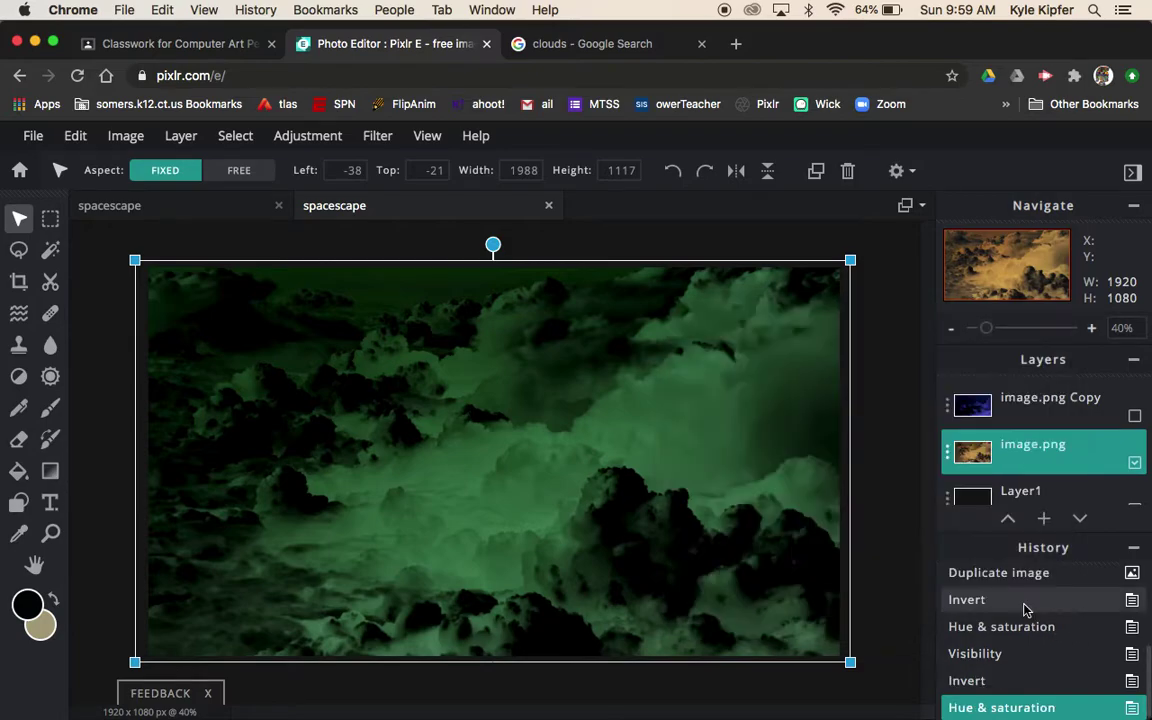
Turn image.png Copy's visibility back on so its indigo clouds cover the green layer
{"action": "left_click", "coordinate": [1135, 416]}
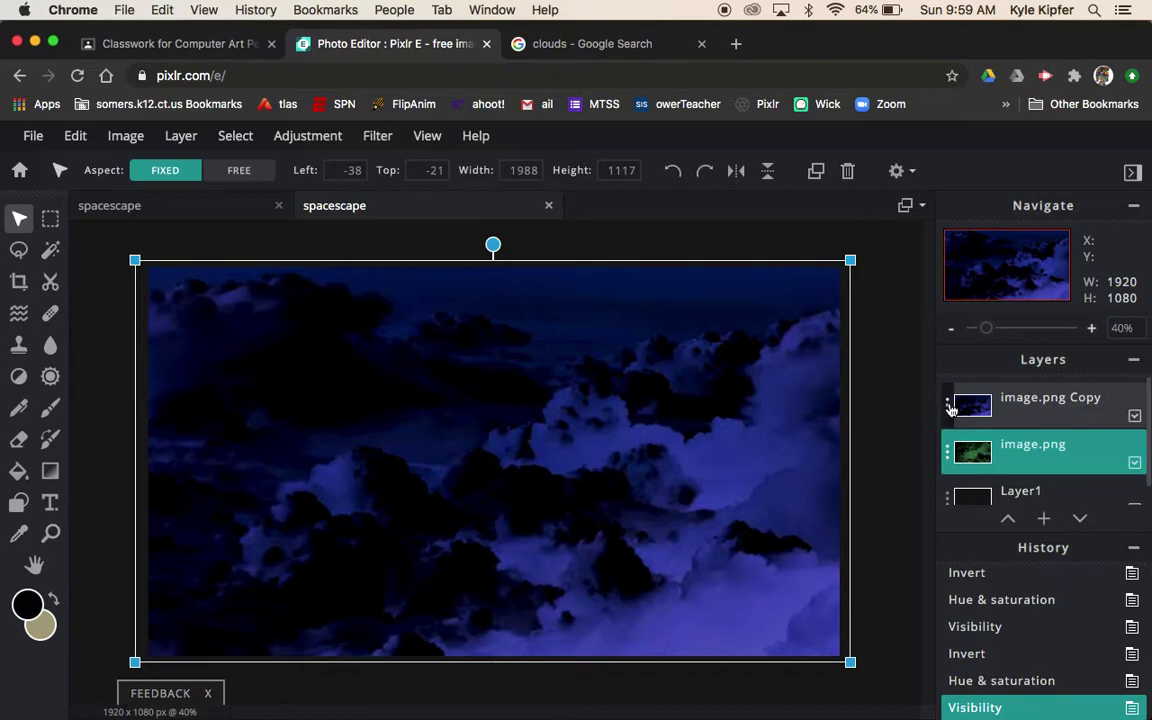
{"action": "left_click_drag", "start_coordinate": [948, 408], "coordinate": [1043, 425]}
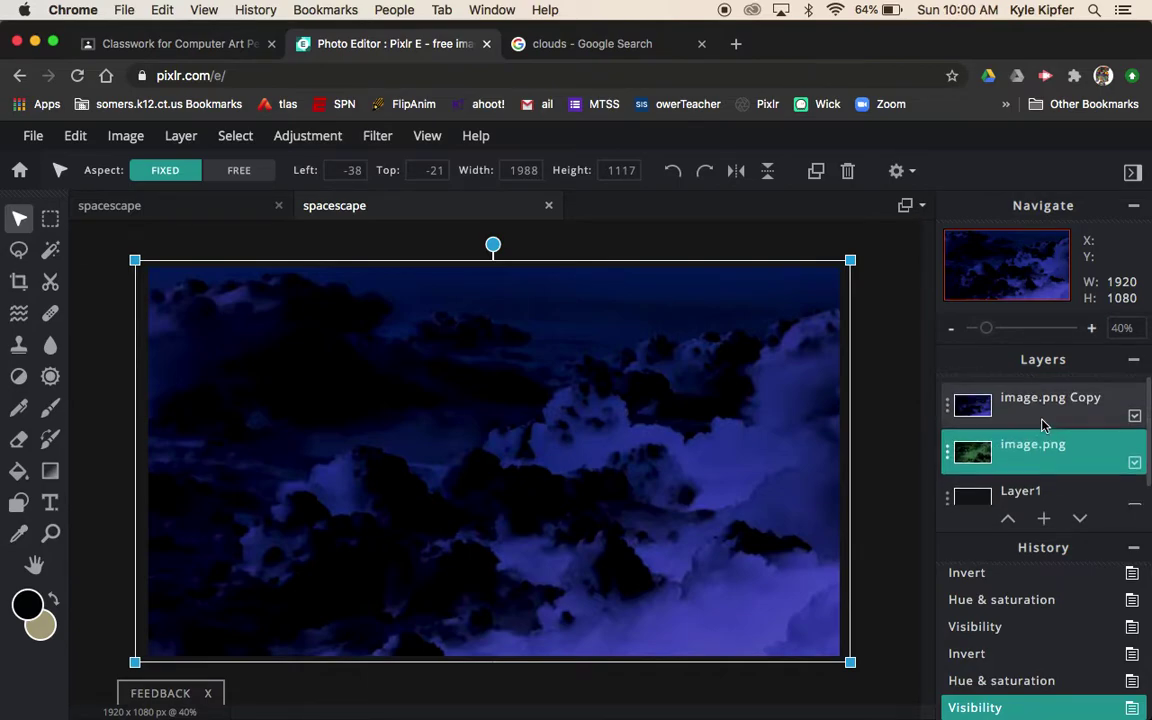
Try Overlay, Hard-light and Color-burn blending on image.png Copy, settling on Color-dodge
{"action": "left_click", "coordinate": [948, 408]}
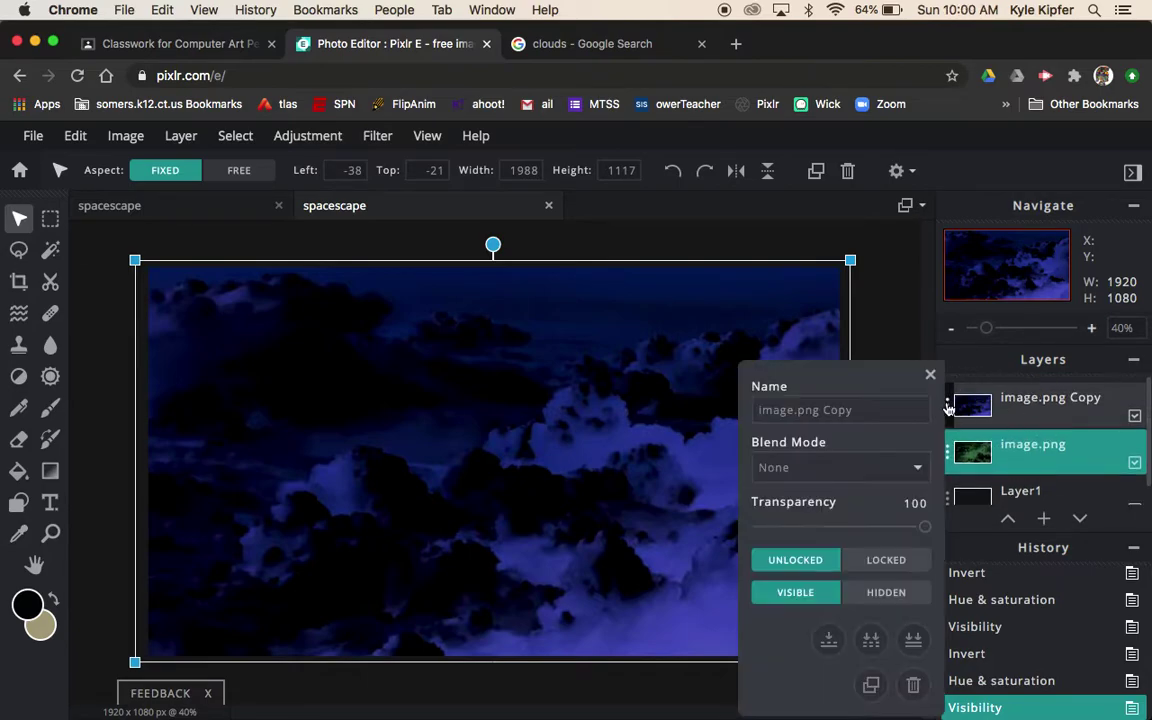
{"action": "left_click", "coordinate": [915, 468]}
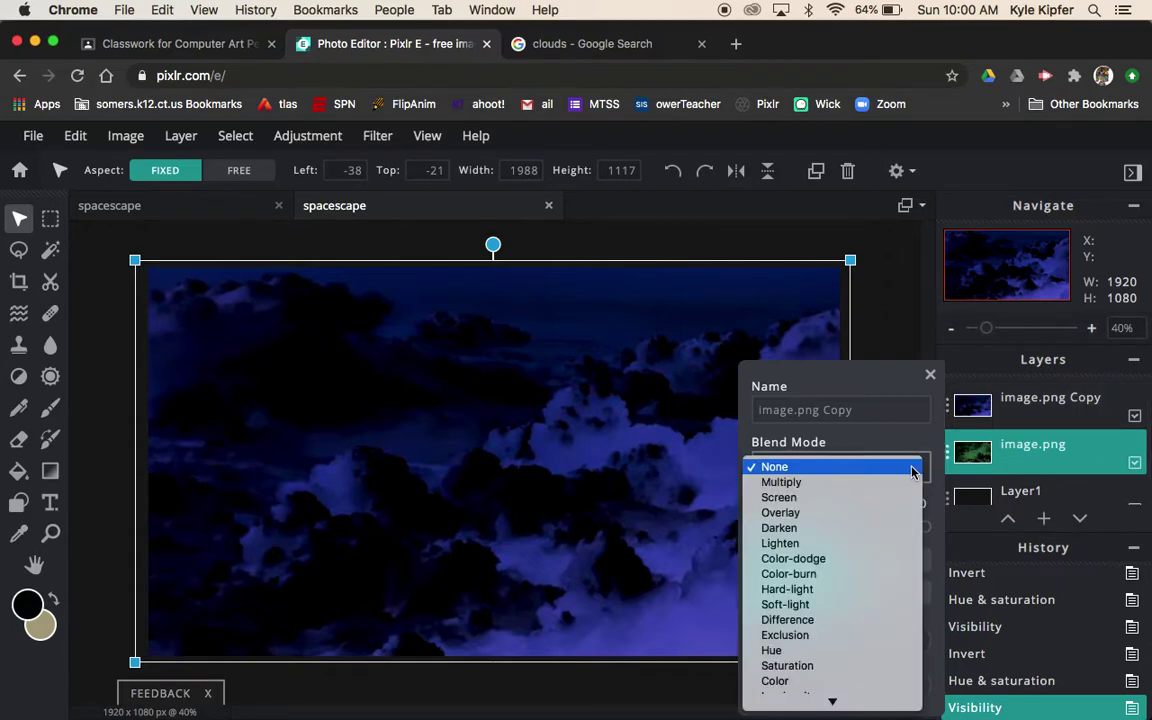
{"action": "left_click", "coordinate": [818, 513]}
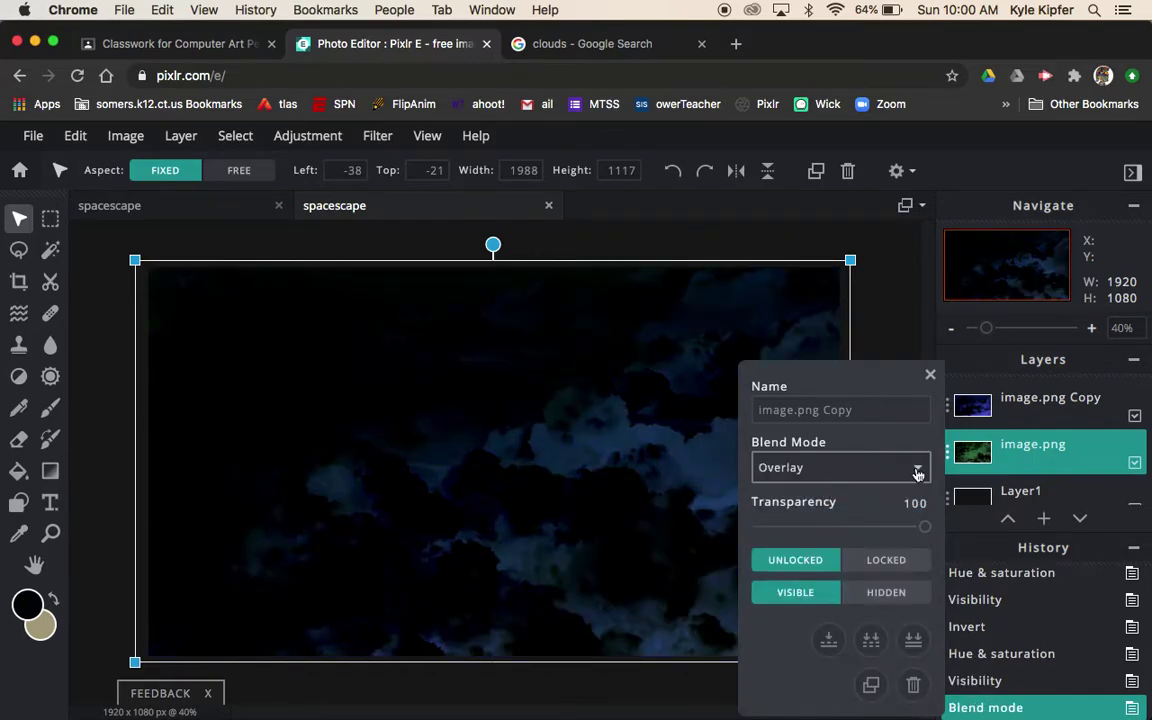
{"action": "left_click", "coordinate": [918, 473]}
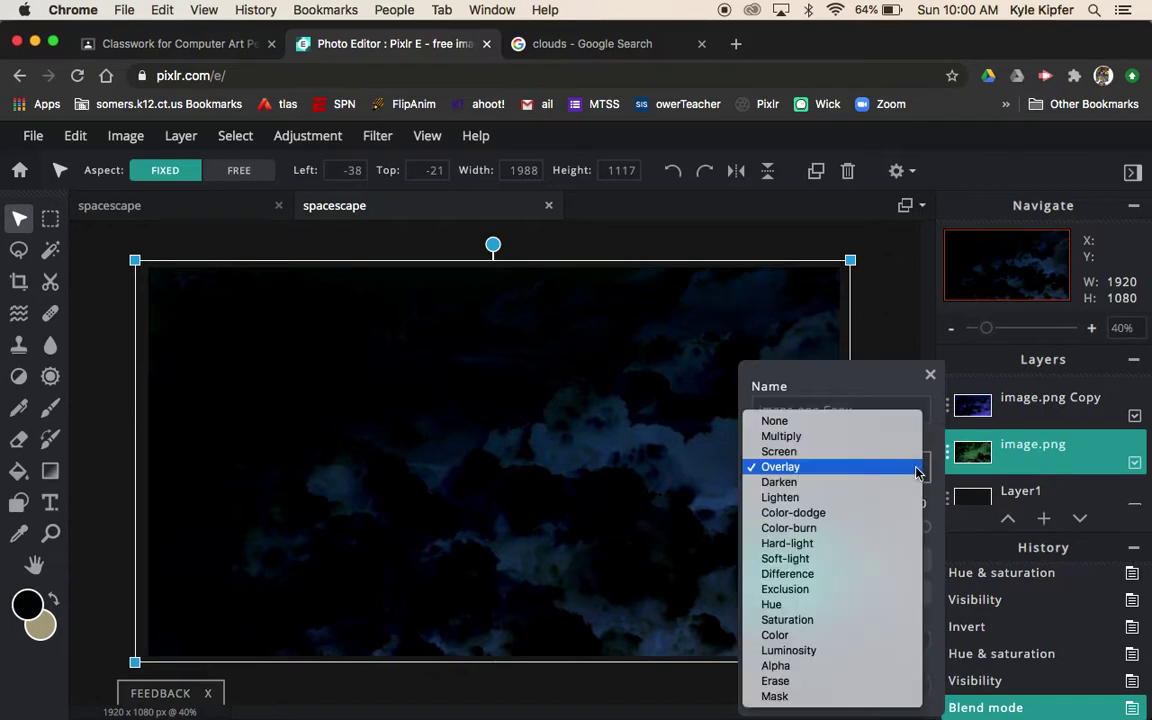
{"action": "left_click", "coordinate": [828, 546]}
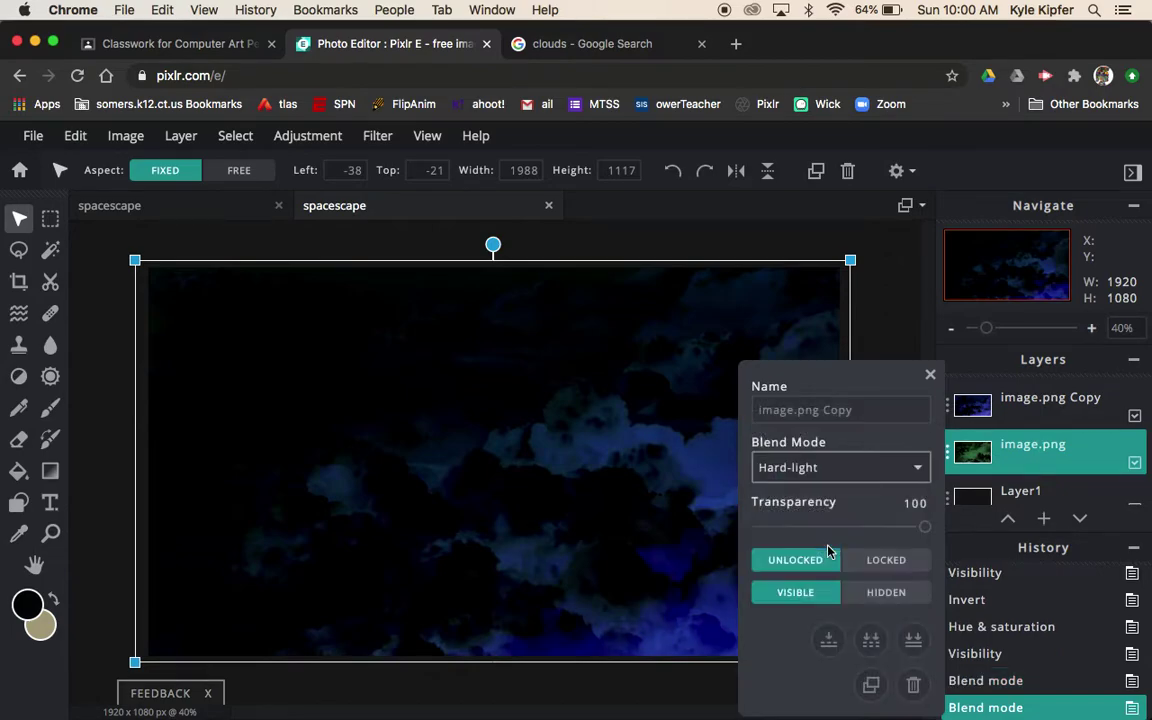
{"action": "left_click", "coordinate": [917, 472]}
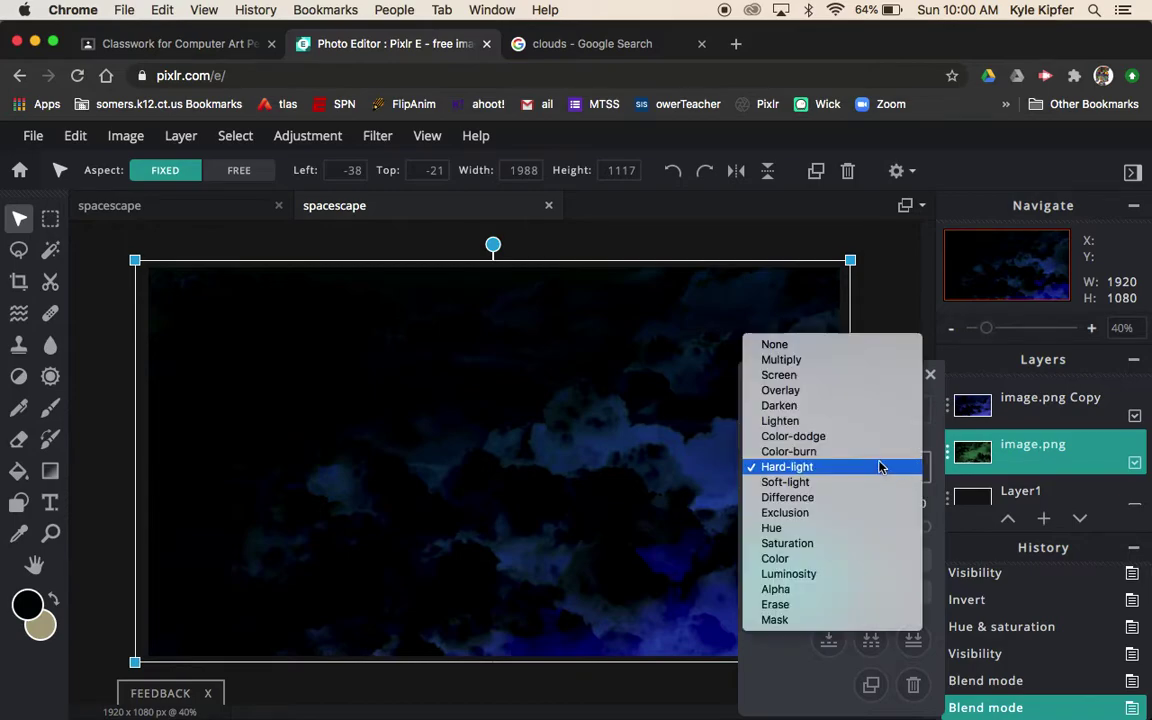
{"action": "left_click", "coordinate": [864, 452]}
{"action": "left_click", "coordinate": [915, 470]}
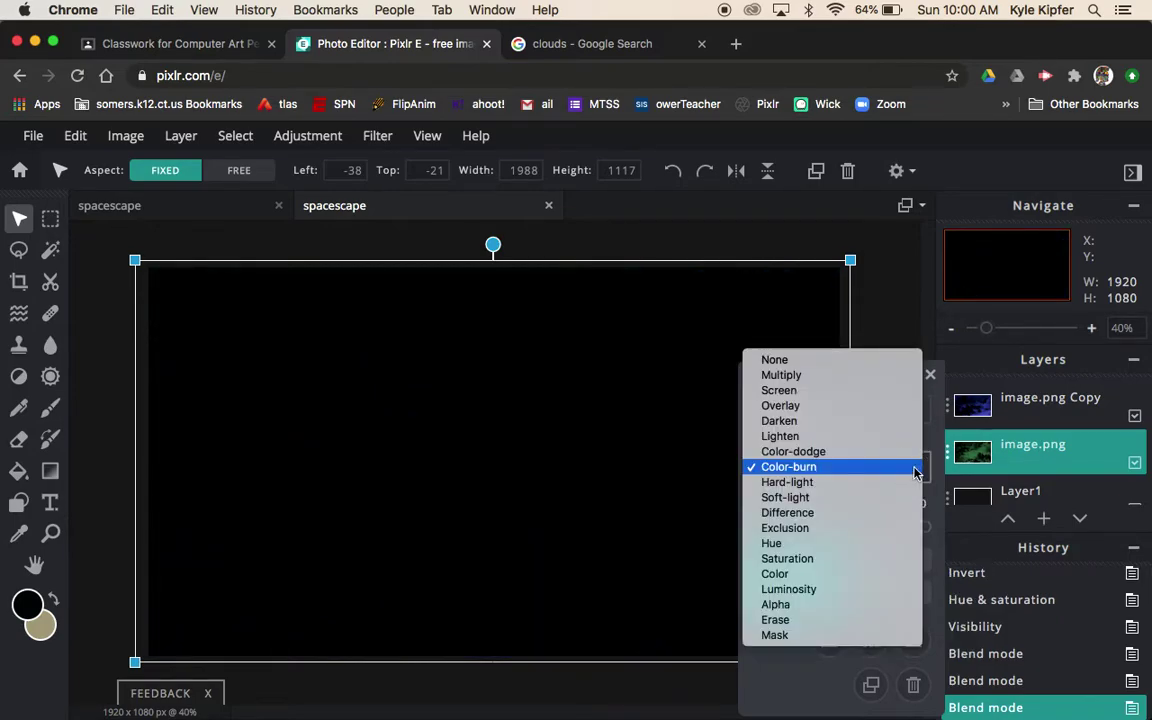
{"action": "left_click", "coordinate": [880, 451]}
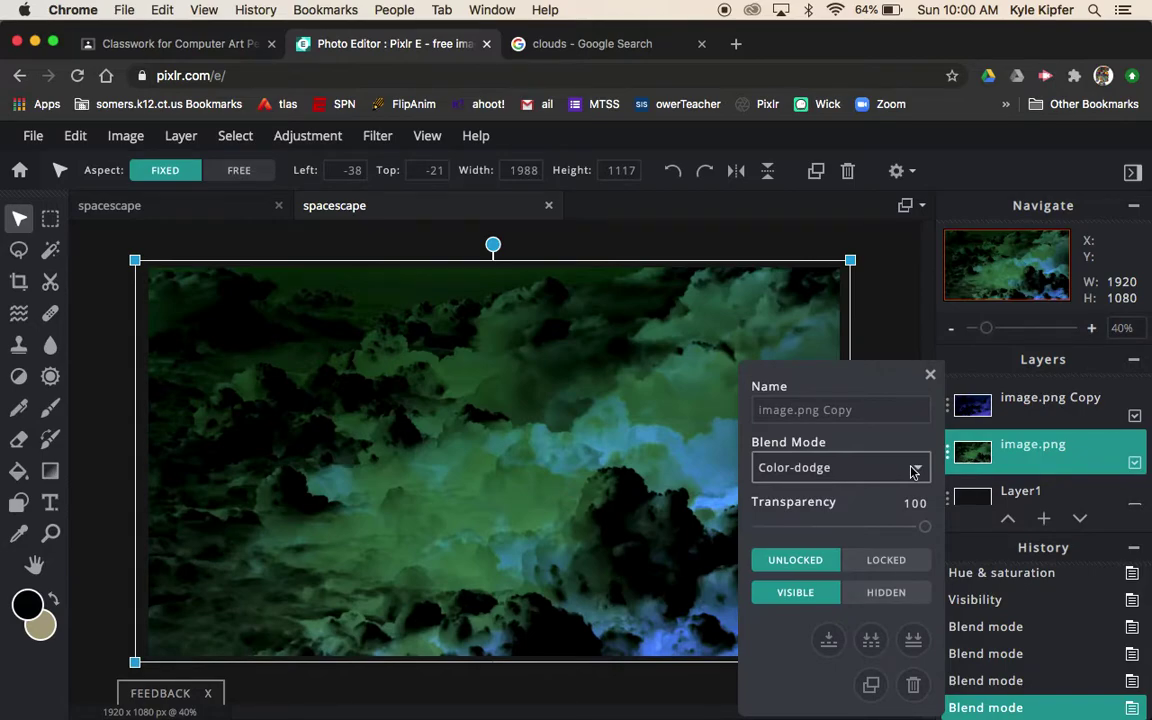
{"action": "left_click", "coordinate": [913, 472]}
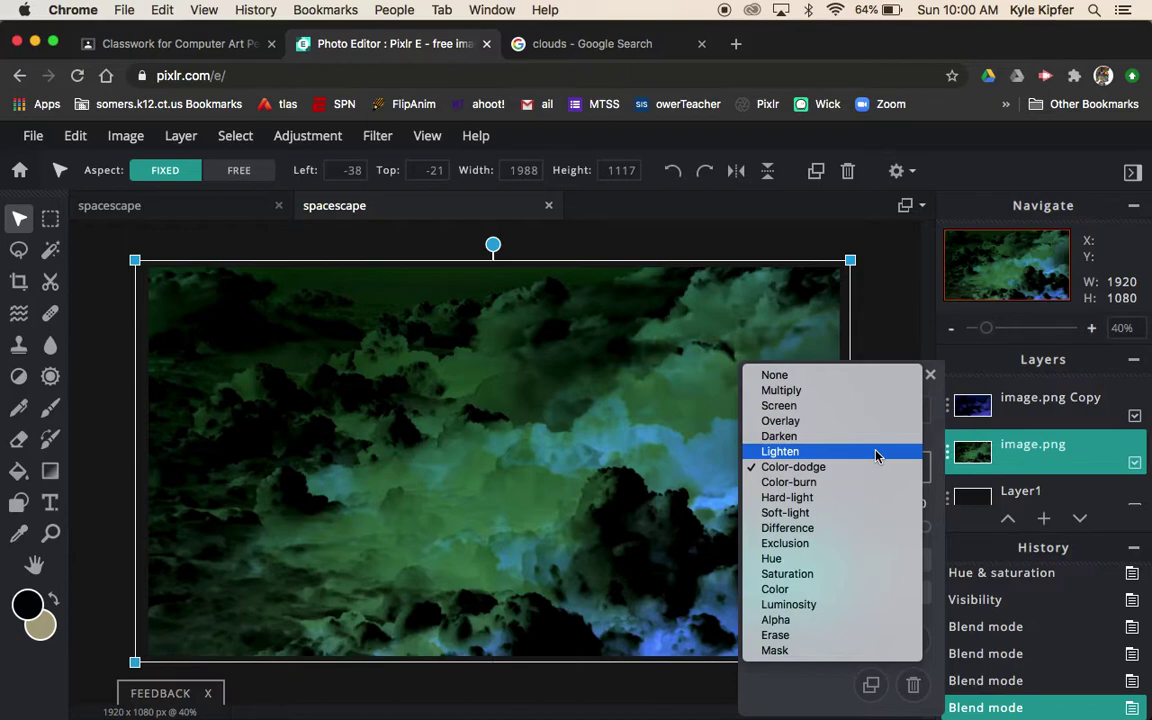
{"action": "left_click", "coordinate": [1044, 451]}
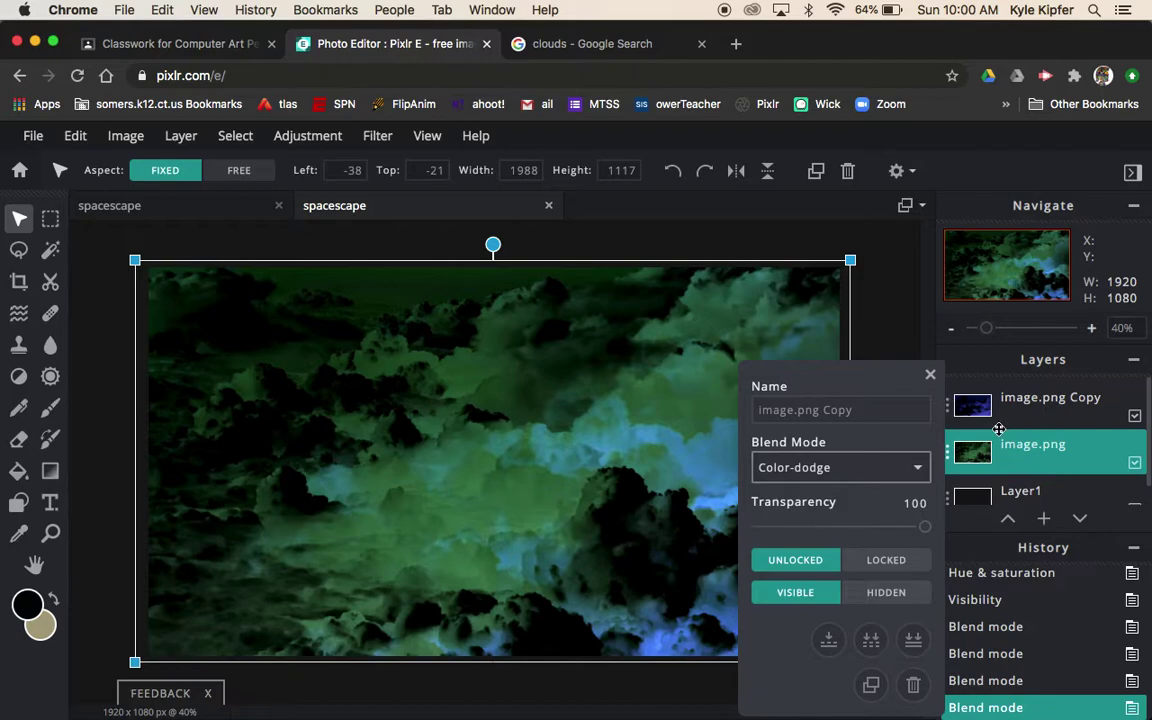
Reselect image.png Copy, confirm its Color-dodge blend mode and close the settings
{"action": "left_click", "coordinate": [930, 375]}
{"action": "left_click", "coordinate": [1023, 401]}
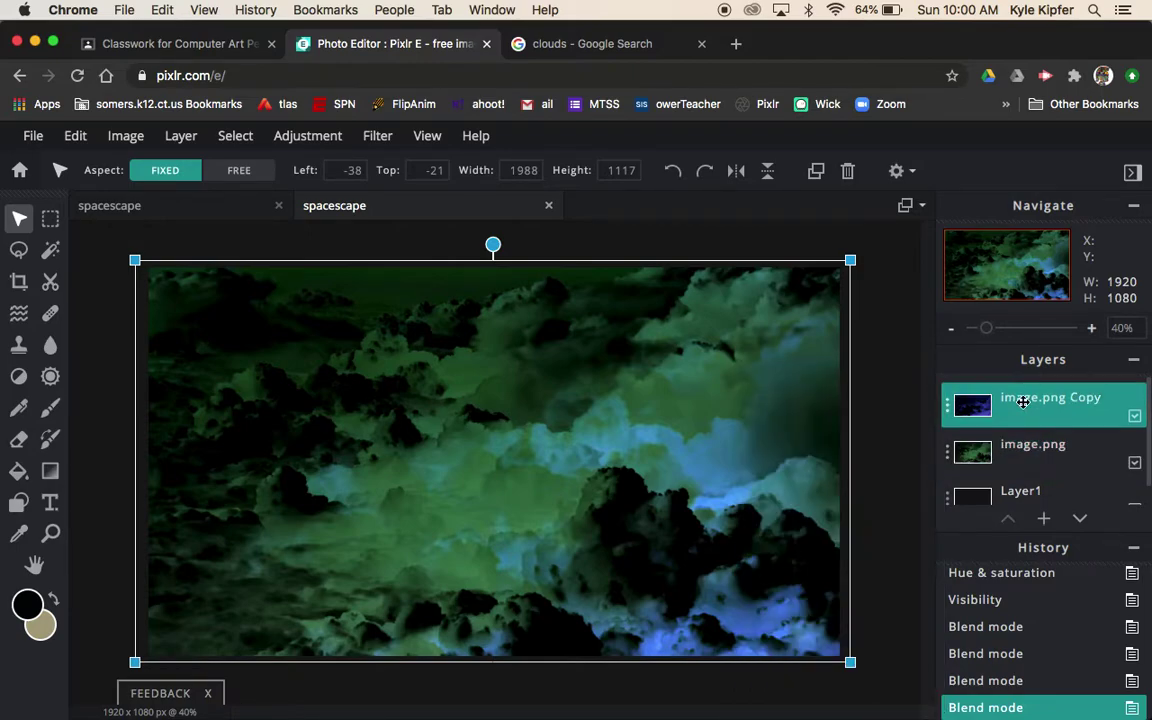
{"action": "left_click", "coordinate": [948, 407]}
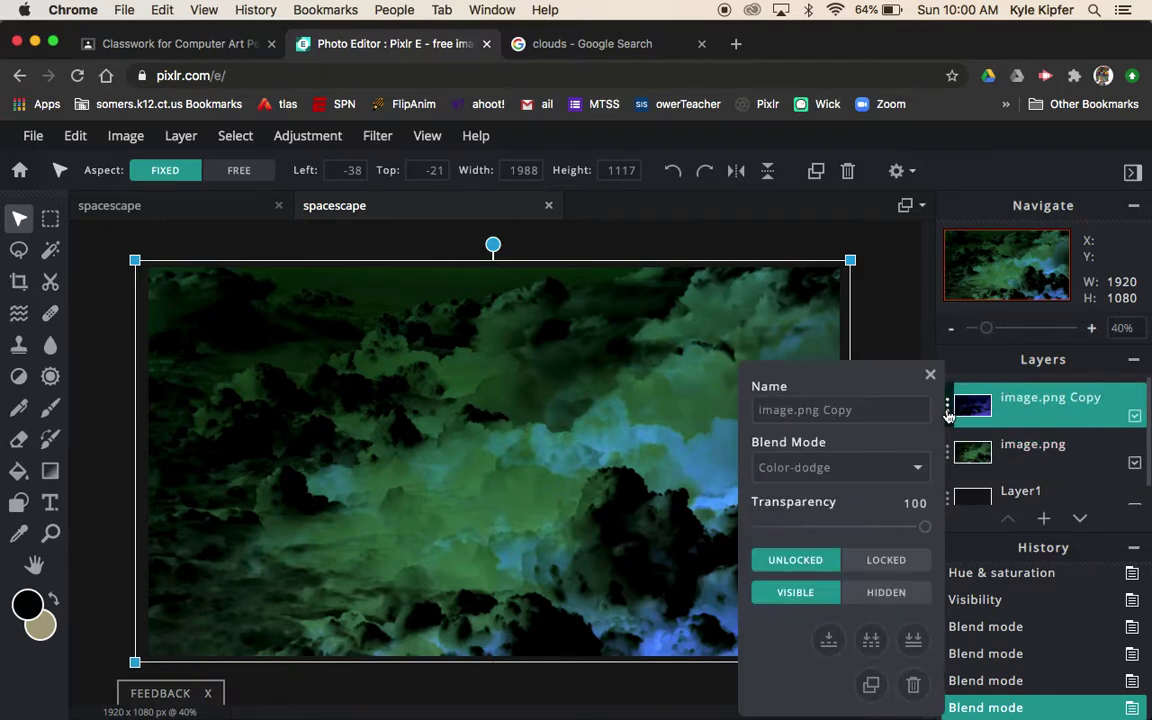
{"action": "left_click", "coordinate": [918, 469]}
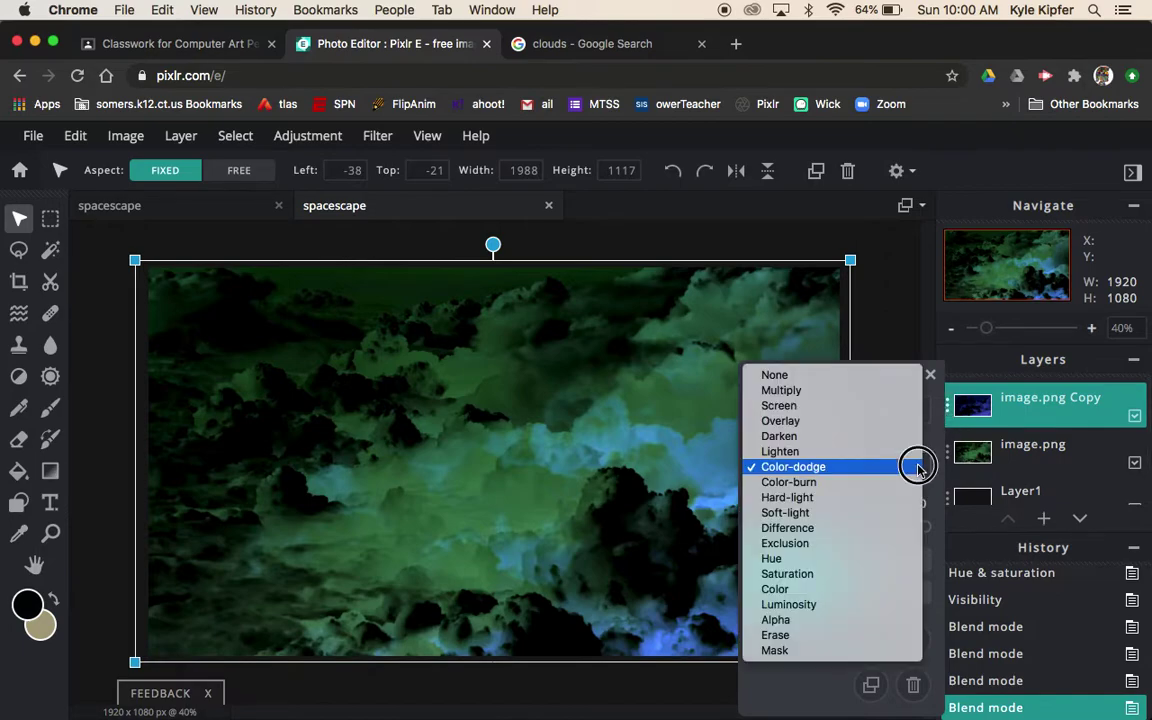
{"action": "left_click", "coordinate": [872, 466]}
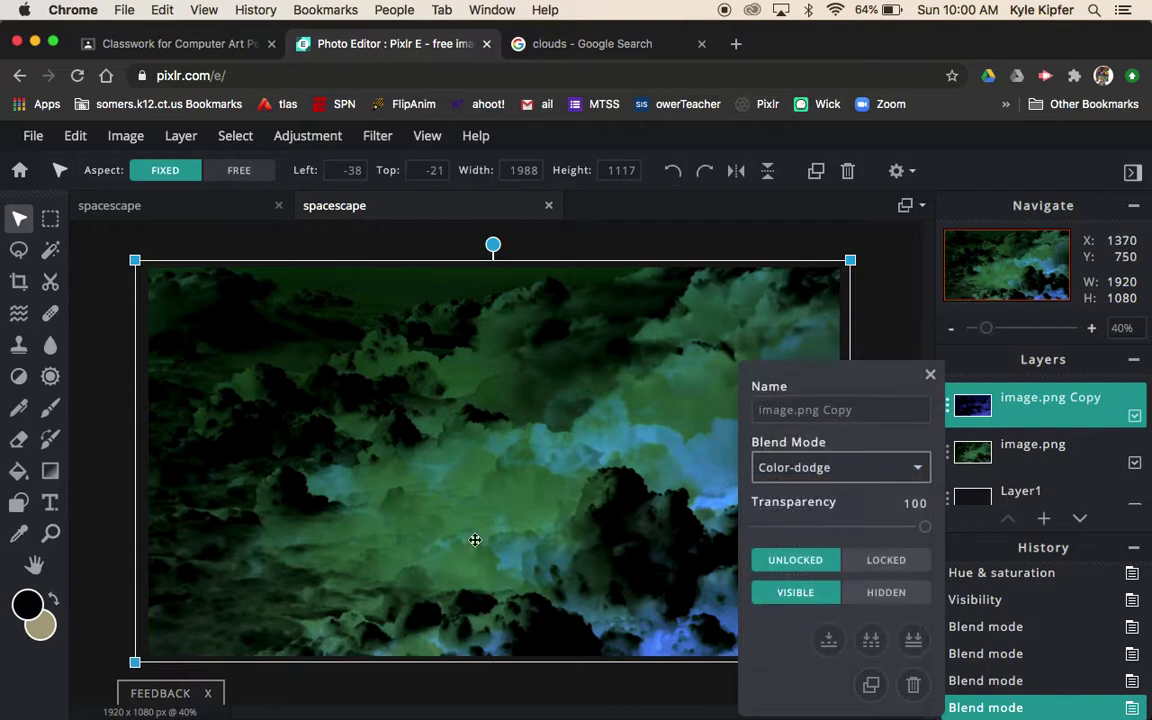
{"action": "left_click", "coordinate": [930, 374]}
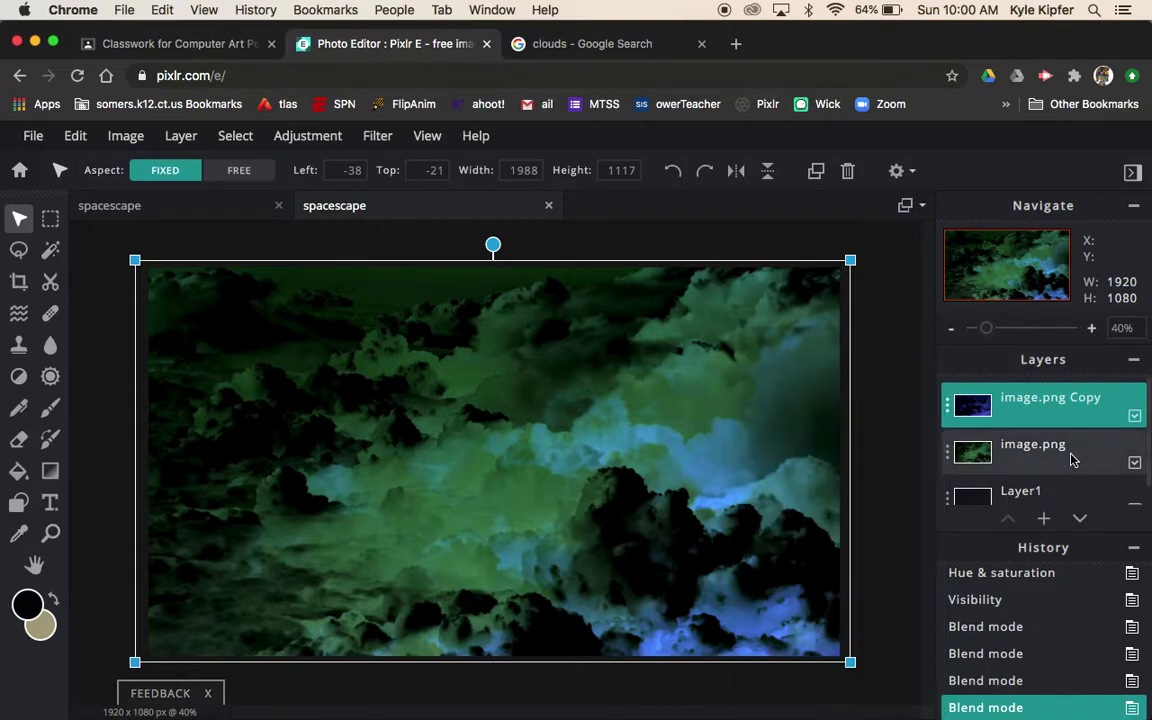
Set the image.png layer's blend mode to Screen after trying Multiply
{"action": "left_click", "coordinate": [948, 453]}
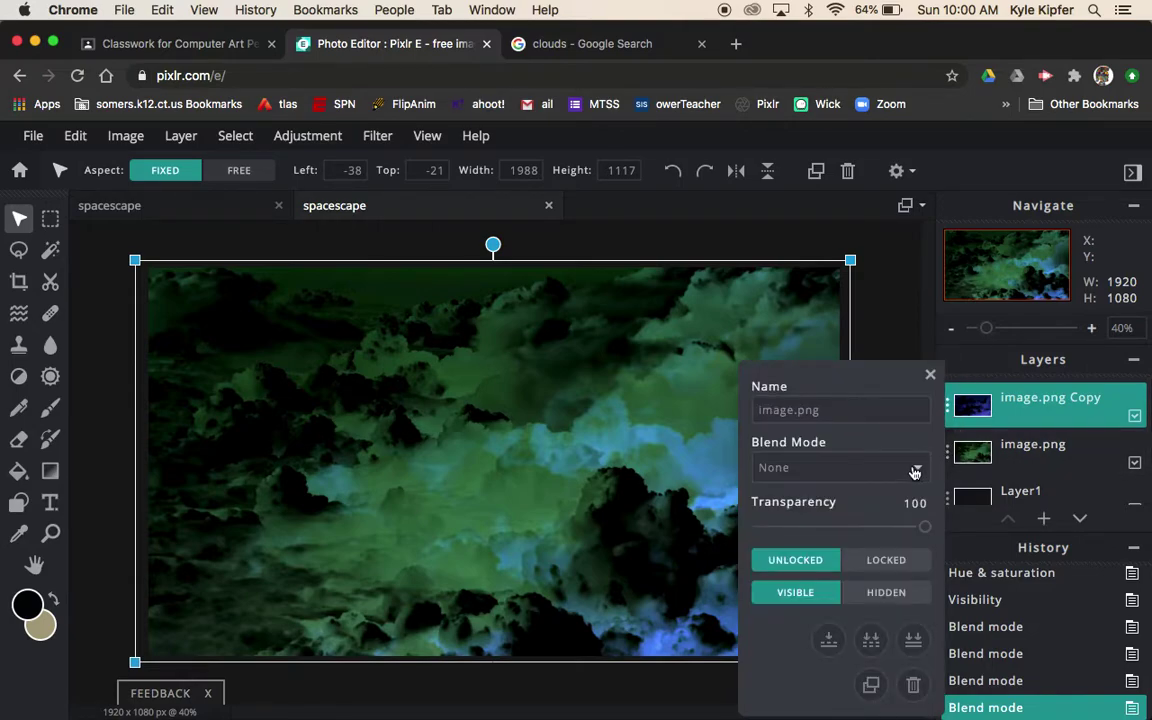
{"action": "left_click", "coordinate": [913, 469]}
{"action": "left_click", "coordinate": [889, 483]}
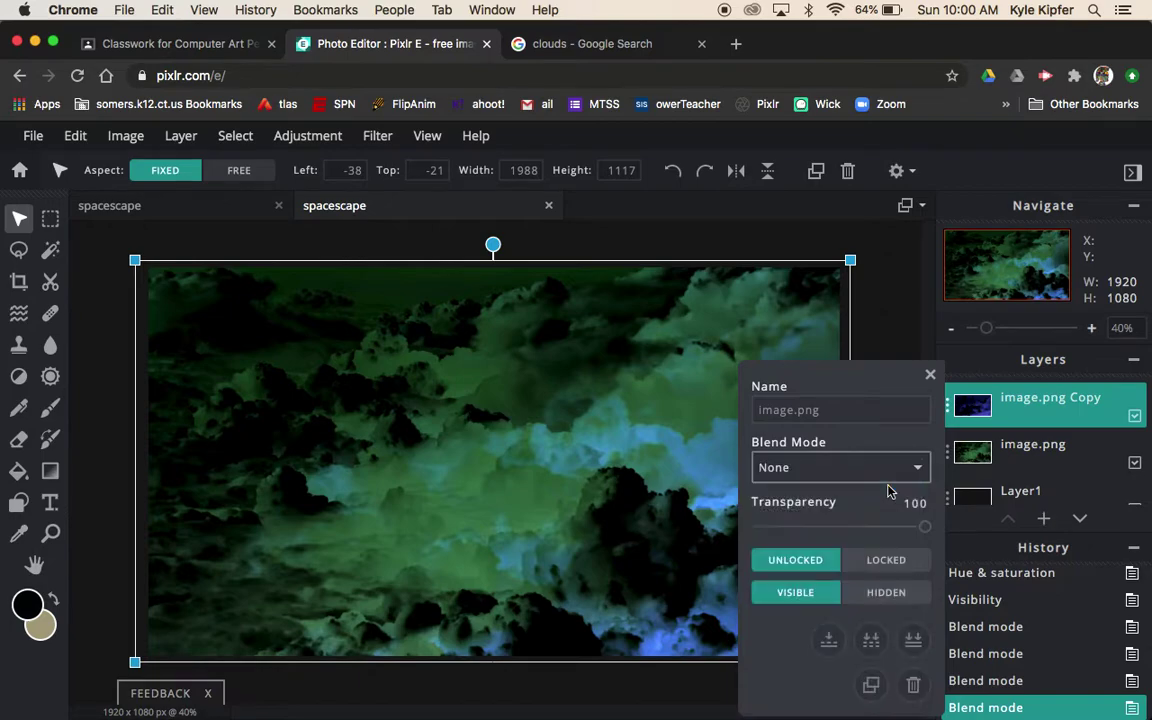
{"action": "left_click", "coordinate": [918, 472]}
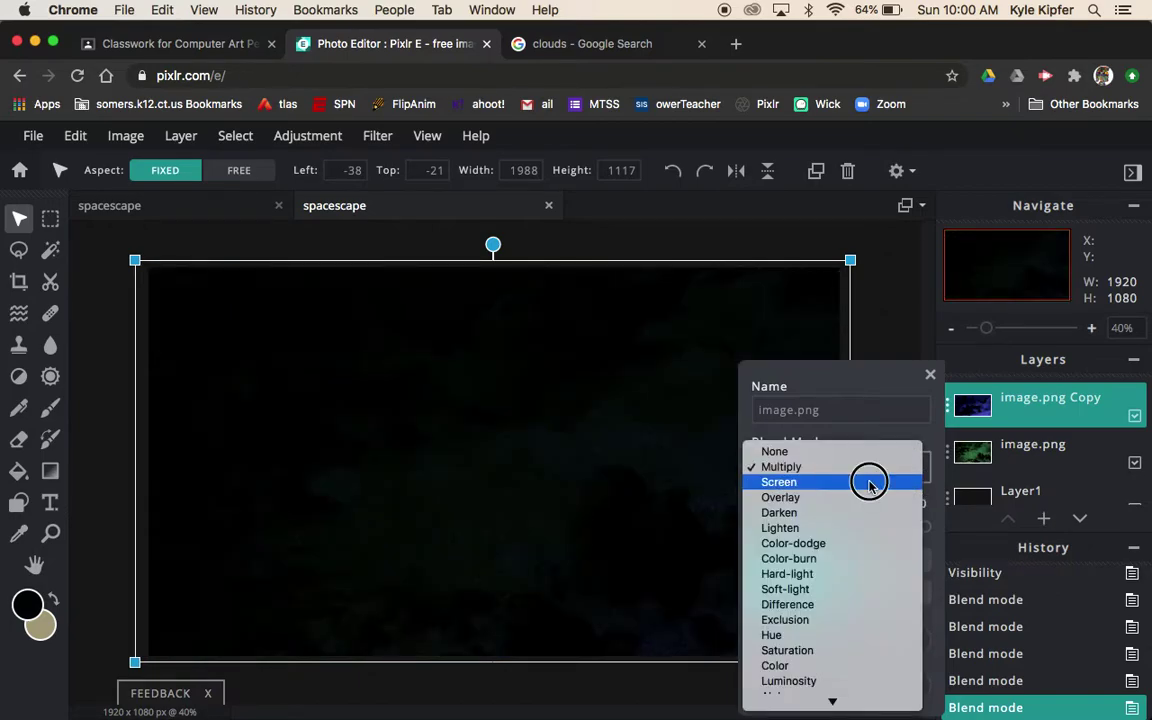
{"action": "left_click", "coordinate": [869, 481]}
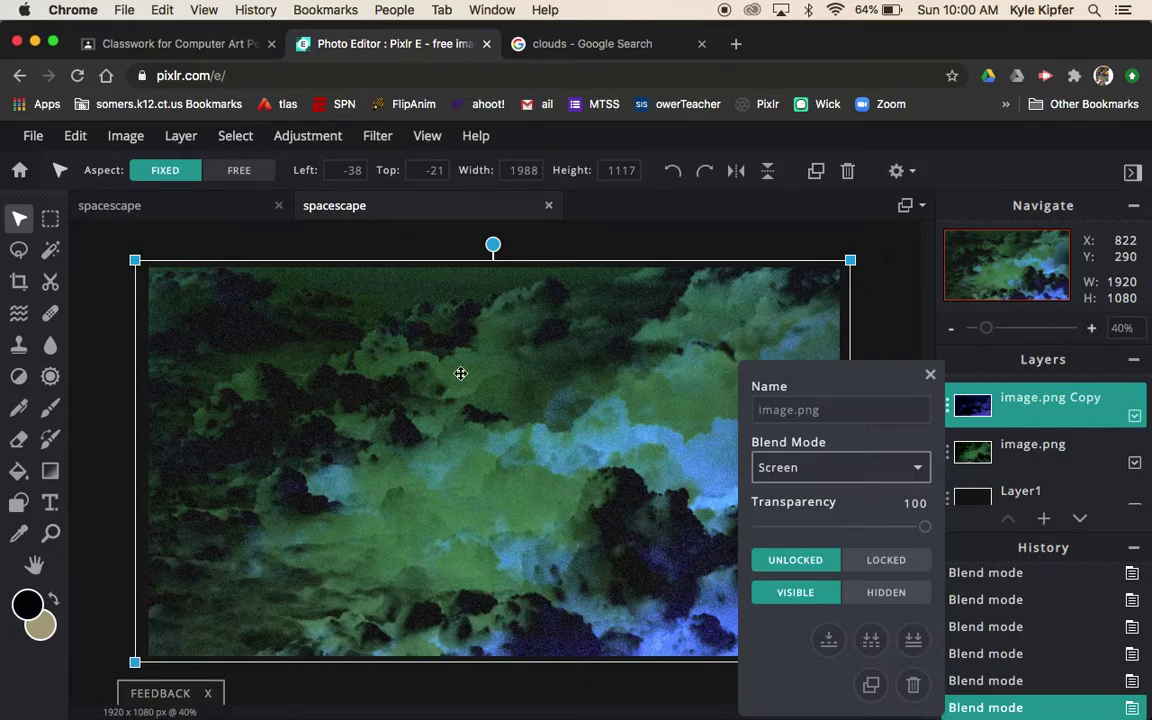
{"action": "left_click", "coordinate": [930, 374]}
Deselect all layers, then reselect the image.png Copy layer
{"action": "scroll", "coordinate": [1030, 470], "scroll_direction": "down", "scroll_amount": 1}
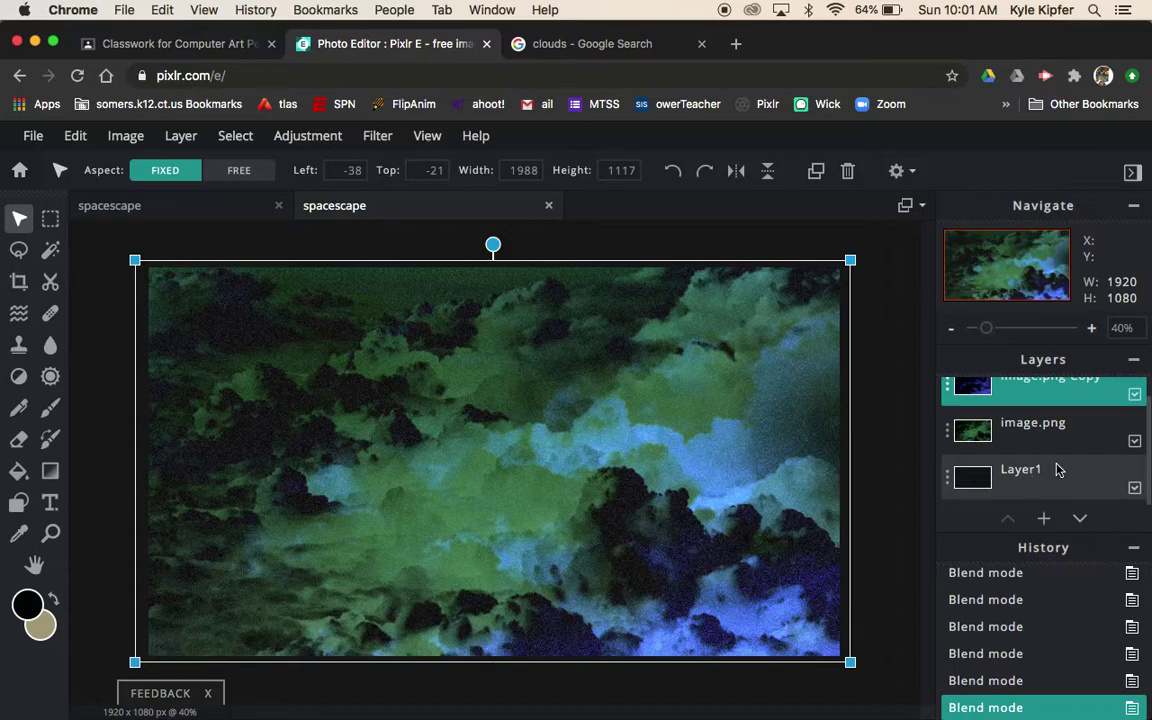
{"action": "scroll", "coordinate": [1040, 455], "scroll_direction": "up", "scroll_amount": 1}
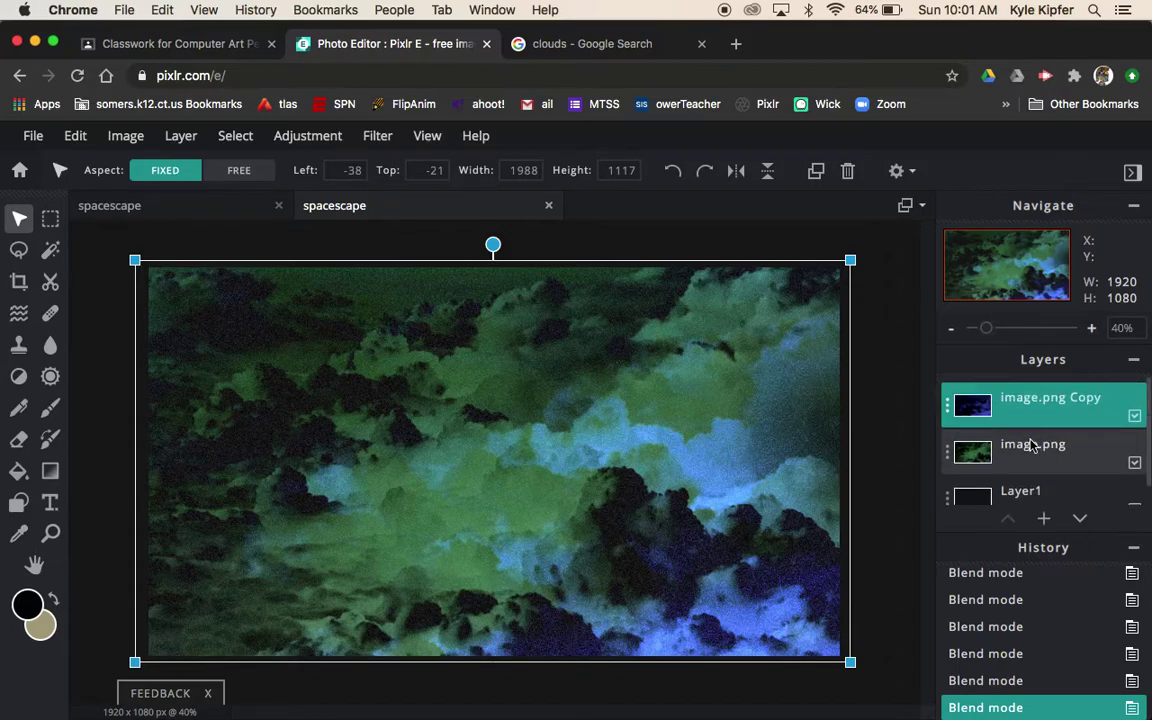
{"action": "left_click", "coordinate": [897, 383]}
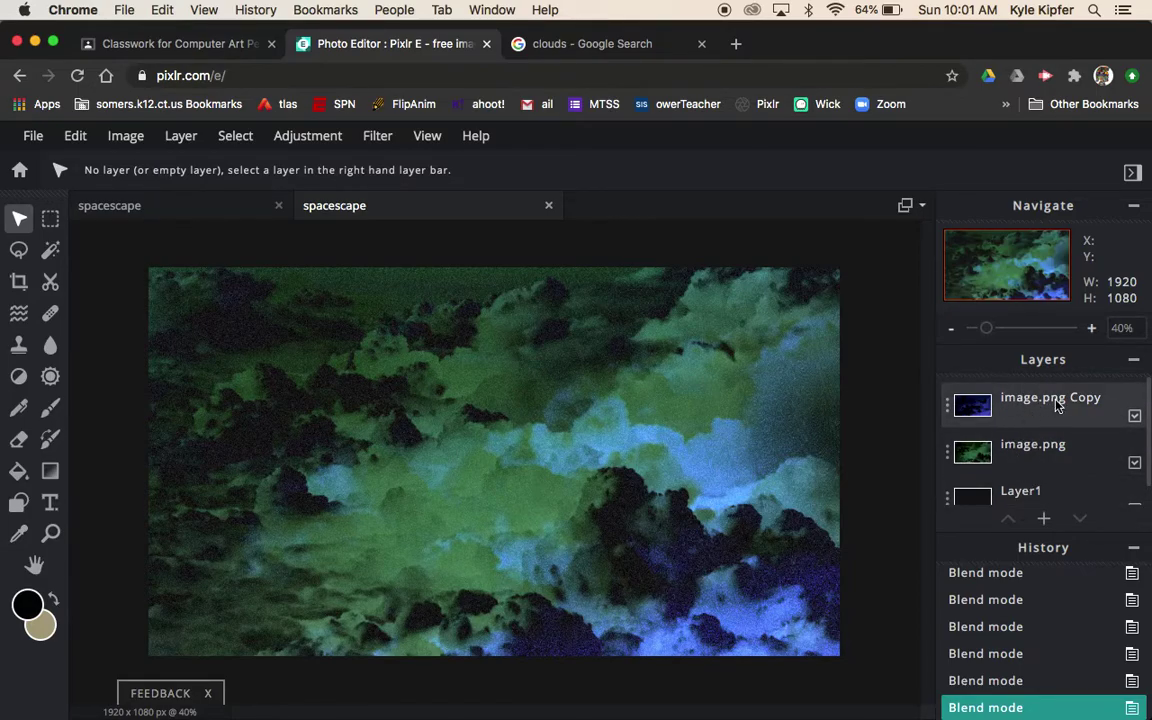
{"action": "left_click", "coordinate": [1010, 415]}
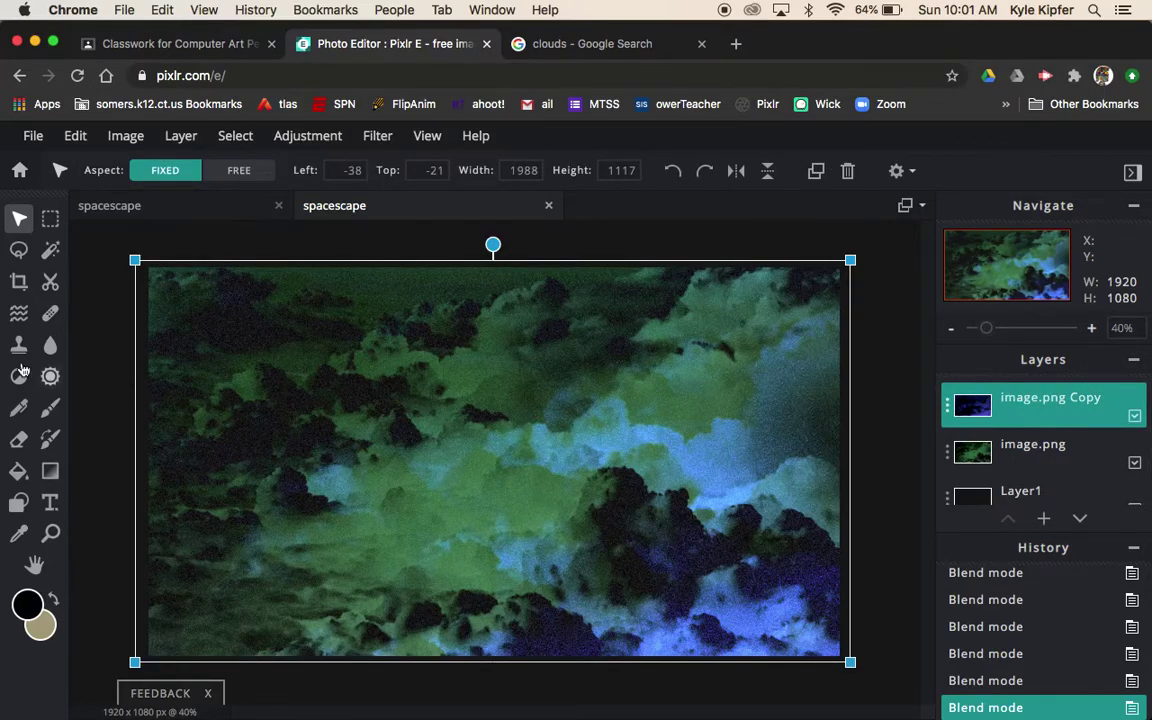
Set the eraser to the 500 px soft preset with 57% softness, enlarged to about 526 px
{"action": "left_click", "coordinate": [19, 443]}
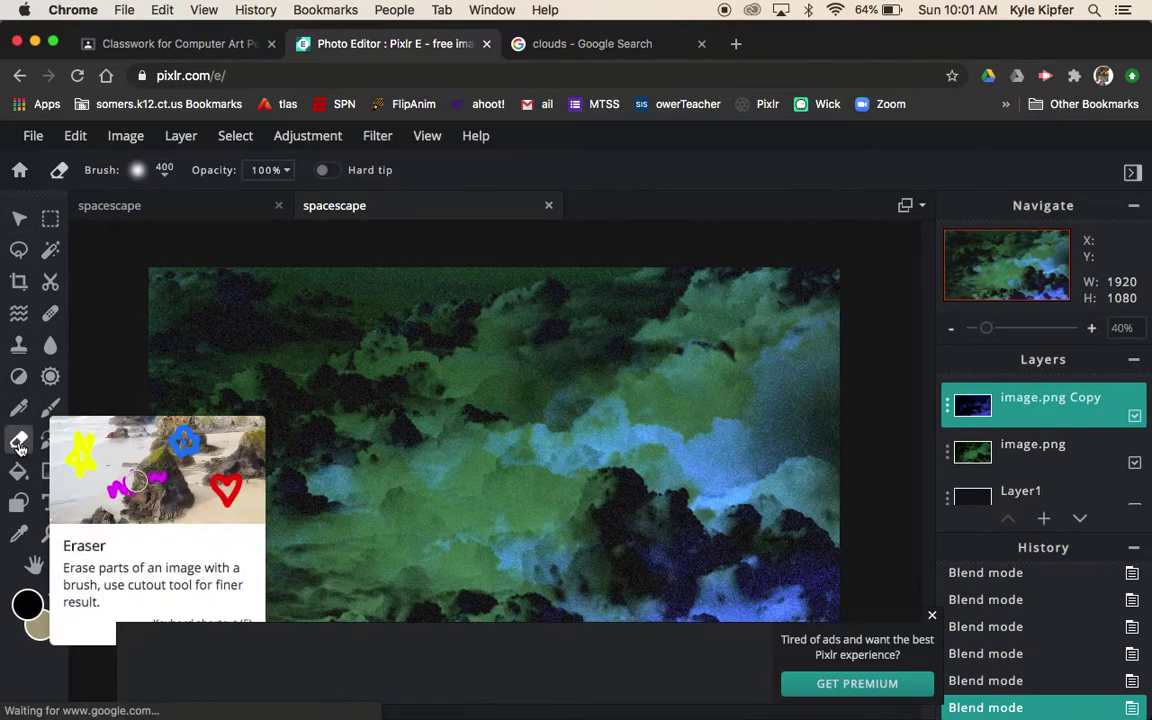
{"action": "left_click", "coordinate": [165, 169]}
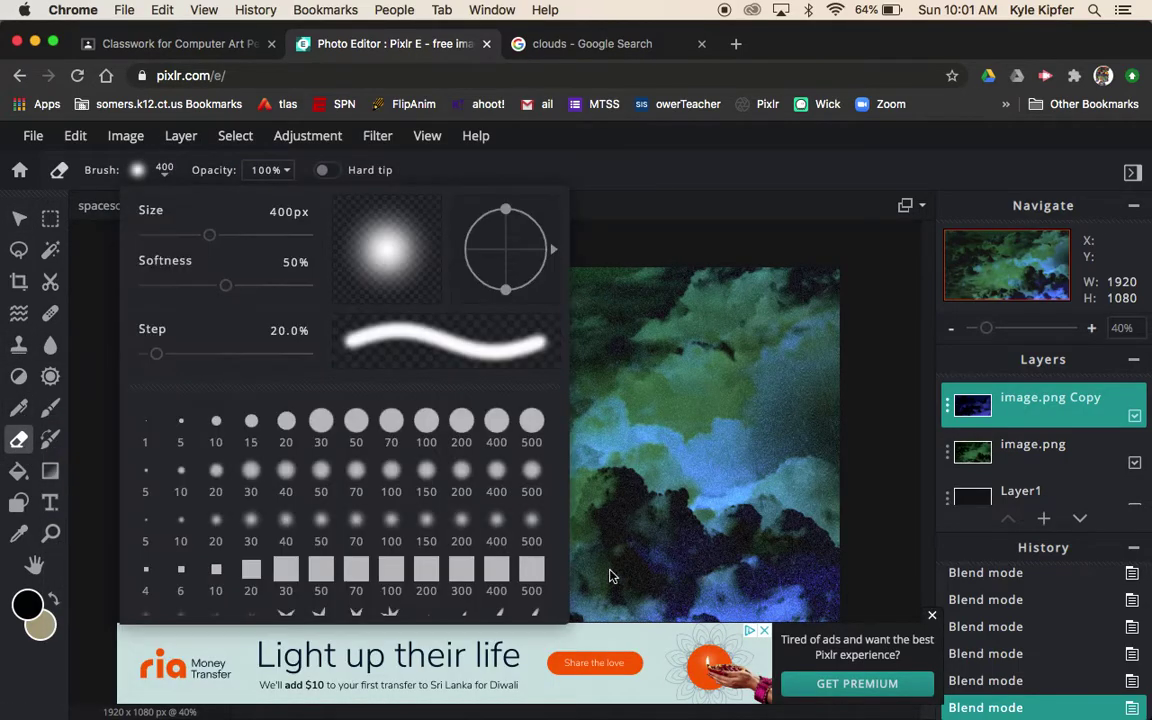
{"action": "left_click", "coordinate": [932, 619]}
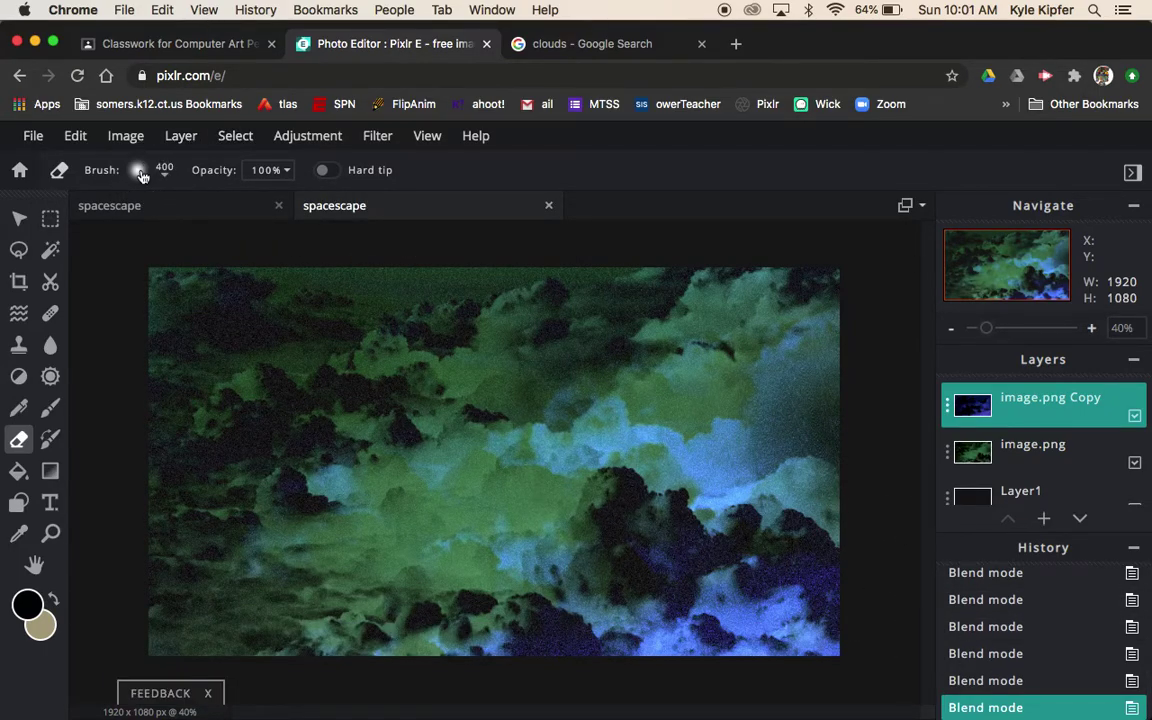
{"action": "left_click", "coordinate": [141, 171]}
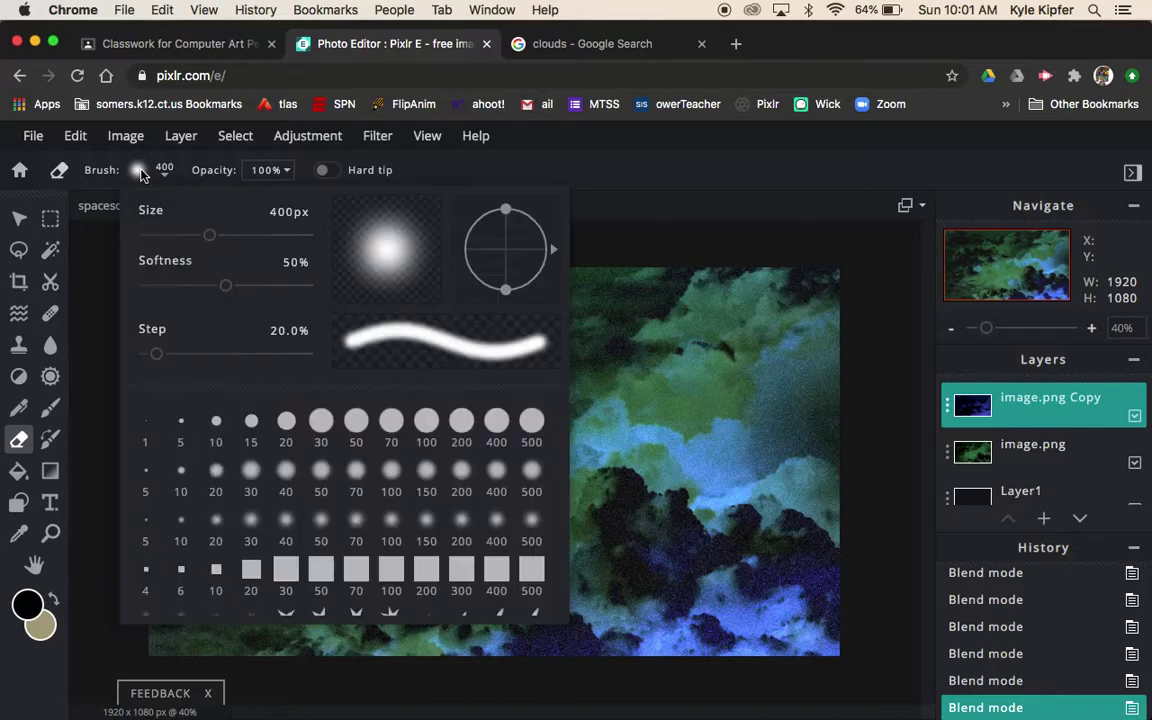
{"action": "left_click", "coordinate": [533, 479]}
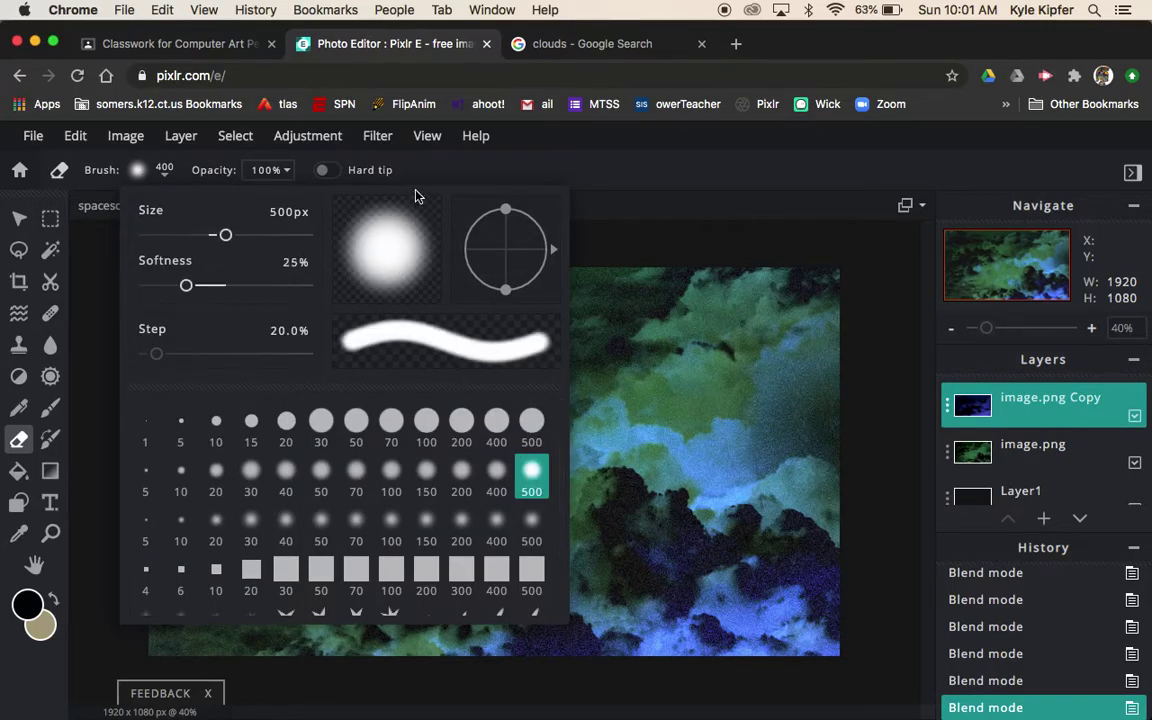
{"action": "mouse_move", "coordinate": [186, 284]}
{"action": "left_mouse_down"}
{"action": "mouse_move", "coordinate": [174, 285]}
{"action": "mouse_move", "coordinate": [268, 288]}
{"action": "mouse_move", "coordinate": [236, 285]}
{"action": "left_mouse_up"}
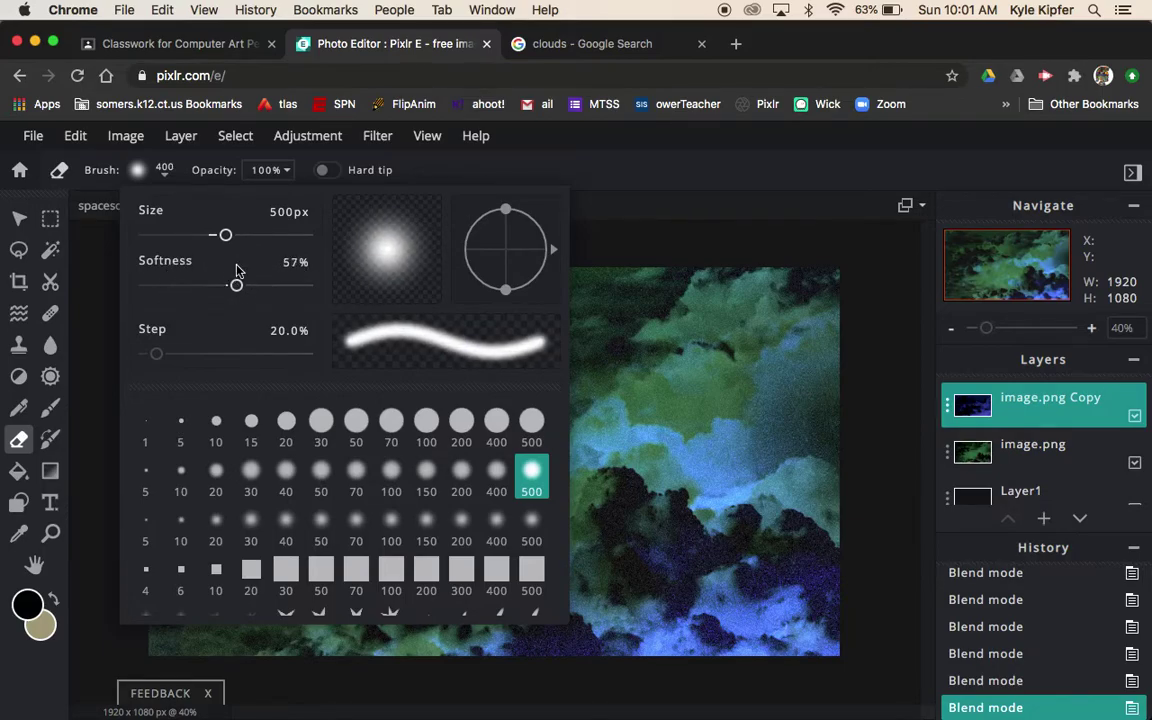
{"action": "left_click_drag", "start_coordinate": [227, 236], "coordinate": [230, 238]}
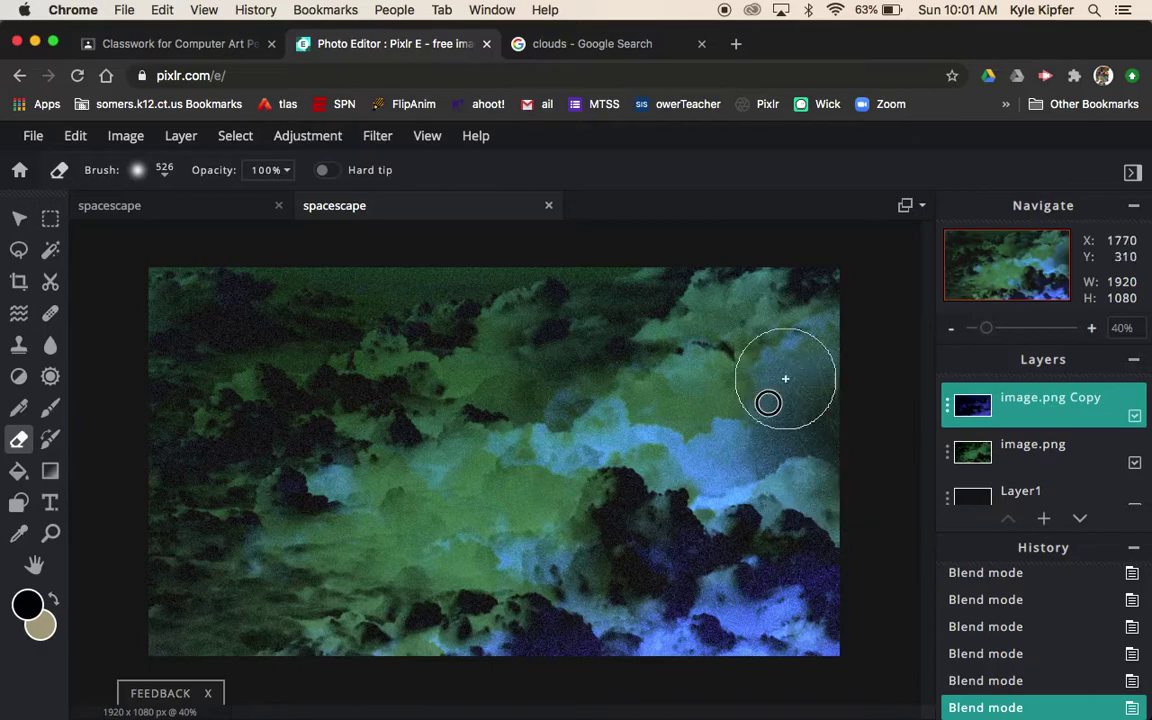
Try two eraser strokes across the image.png Copy layer, then undo both
{"action": "left_click_drag", "start_coordinate": [545, 456], "coordinate": [663, 391]}
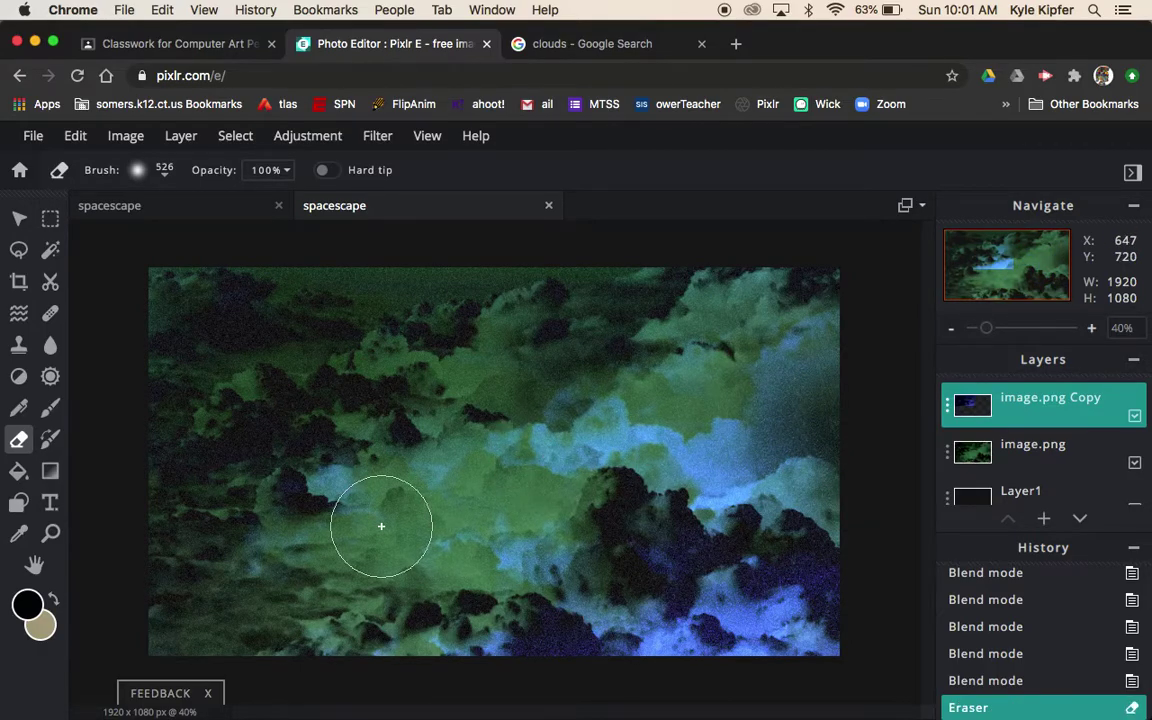
{"action": "mouse_move", "coordinate": [179, 358]}
{"action": "left_mouse_down"}
{"action": "mouse_move", "coordinate": [256, 434]}
{"action": "mouse_move", "coordinate": [306, 397]}
{"action": "mouse_move", "coordinate": [435, 431]}
{"action": "left_mouse_up"}
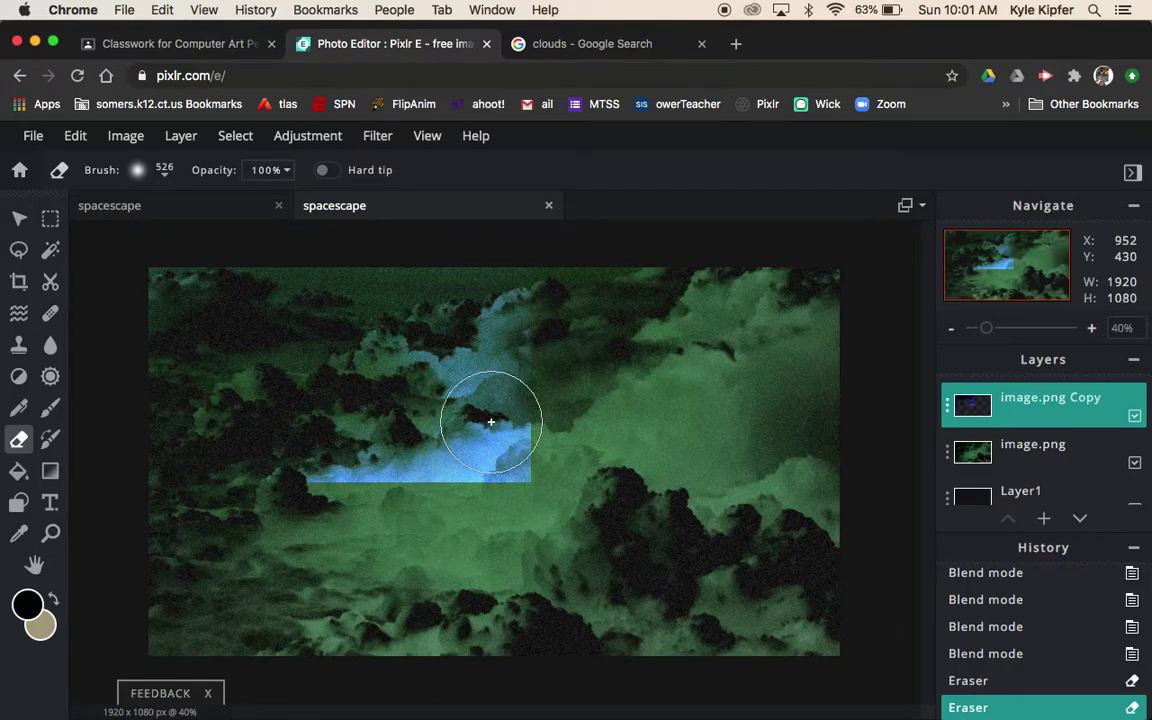
{"action": "key", "text": "super+z"}
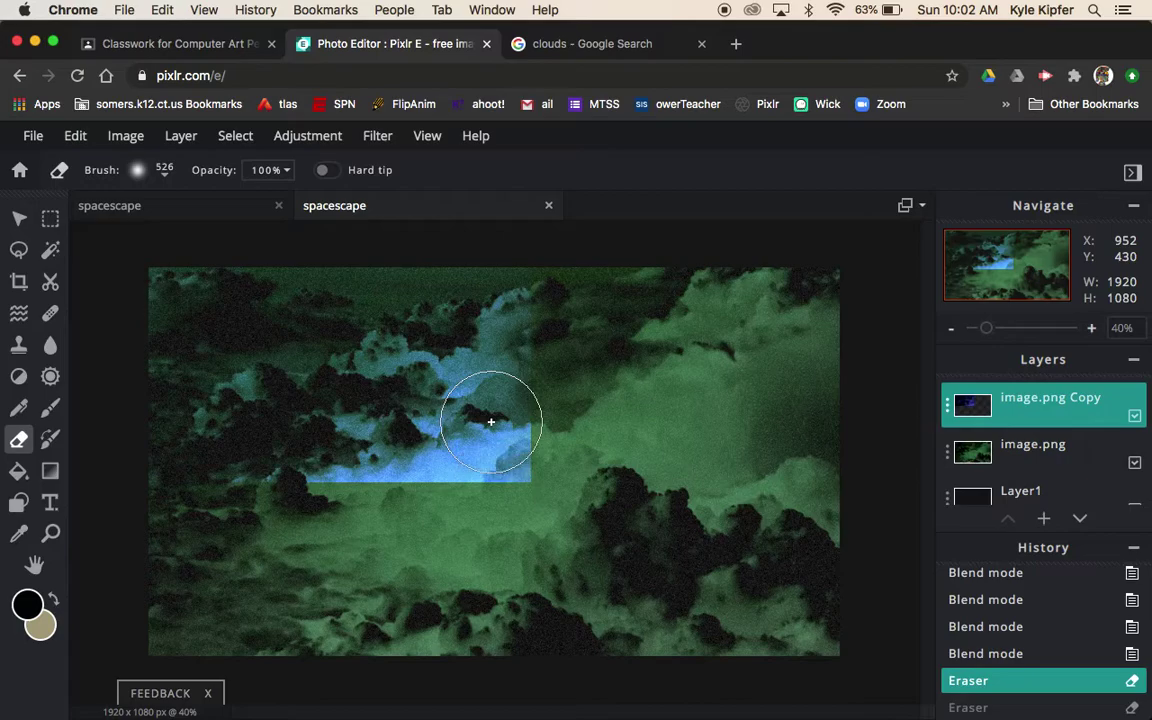
{"action": "key", "text": "super+z"}
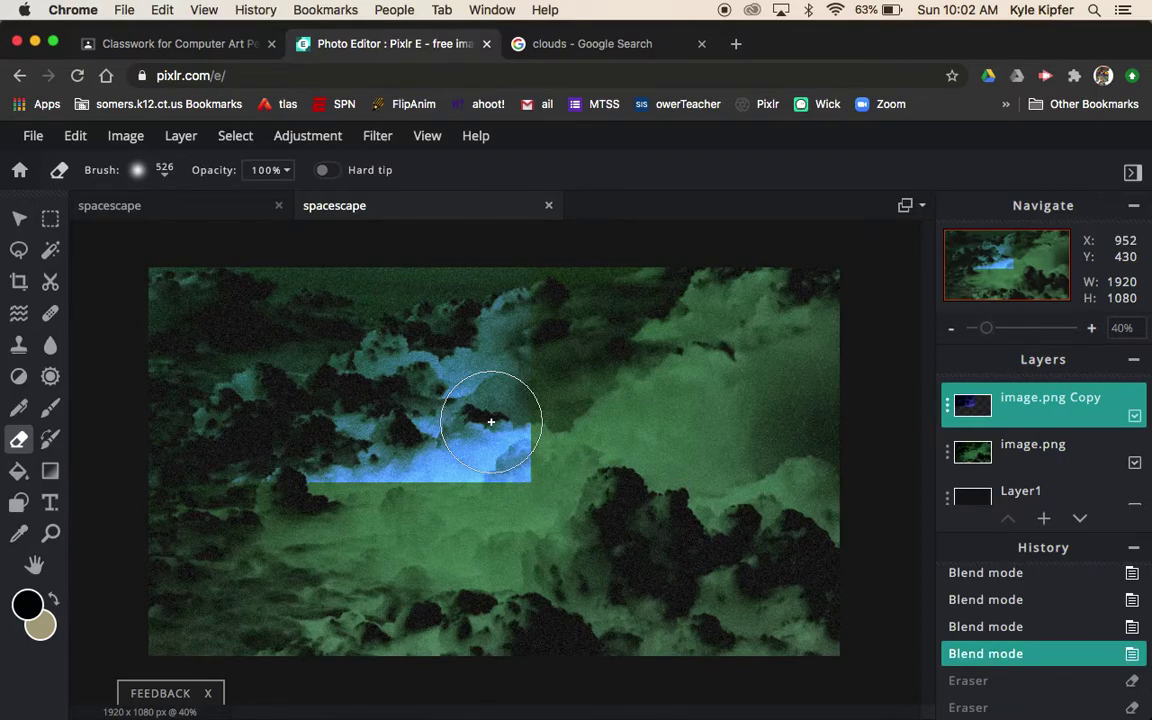
Stretch the image.png Copy layer over image.png to cover the canvas, about 1595×896
{"action": "left_click", "coordinate": [18, 222]}
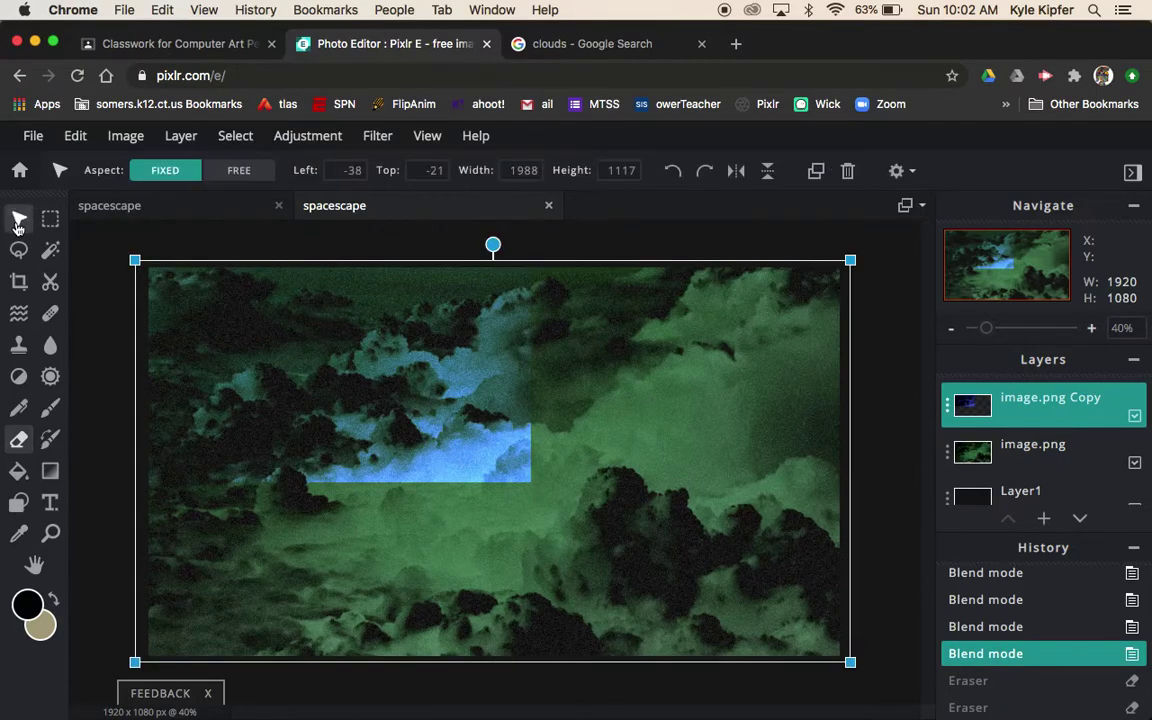
{"action": "left_click", "coordinate": [1062, 457]}
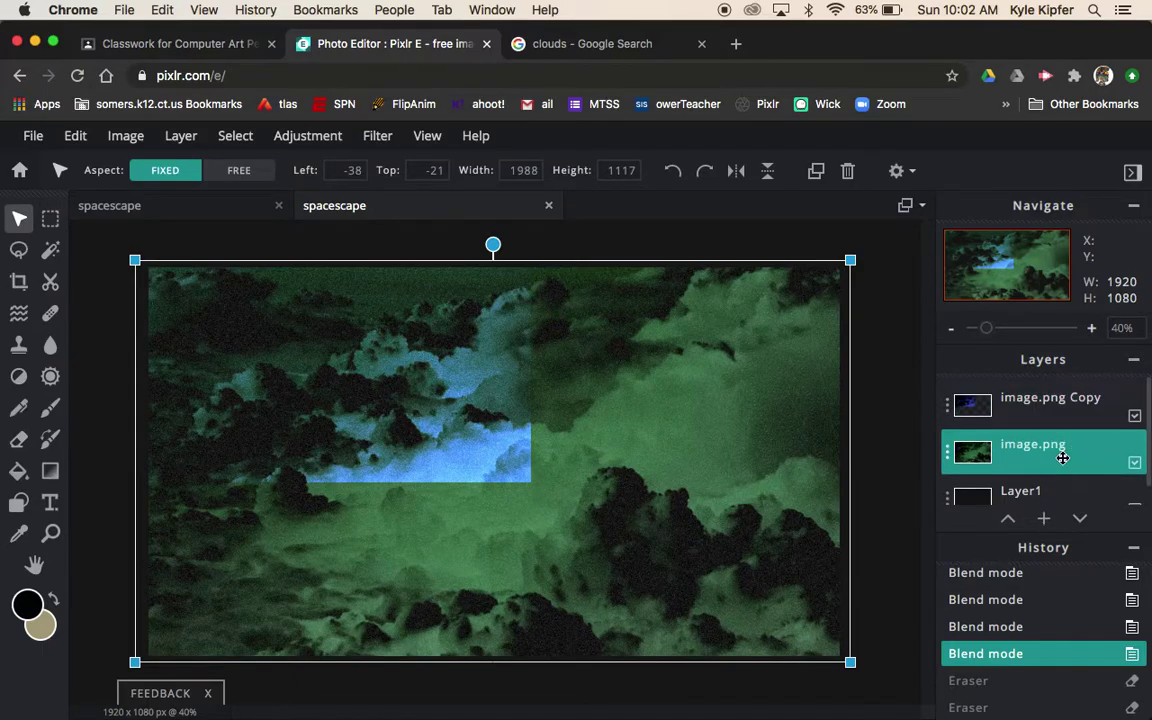
{"action": "left_click", "coordinate": [1023, 400]}
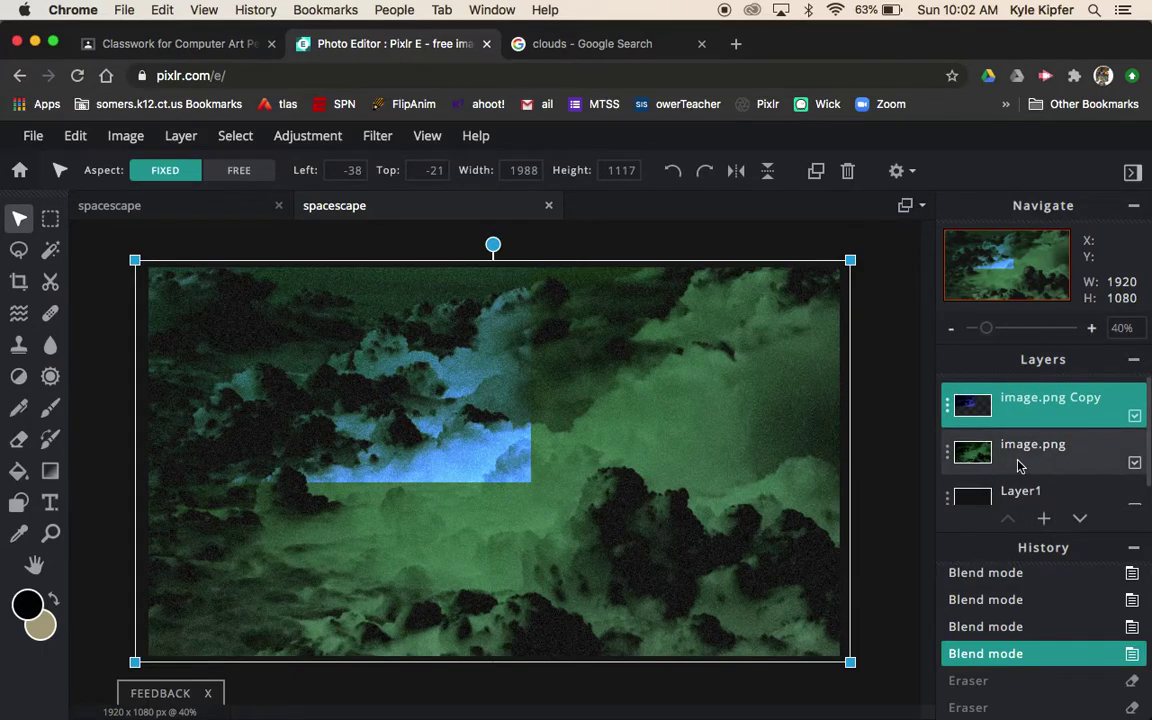
{"action": "key", "text": "super+z"}
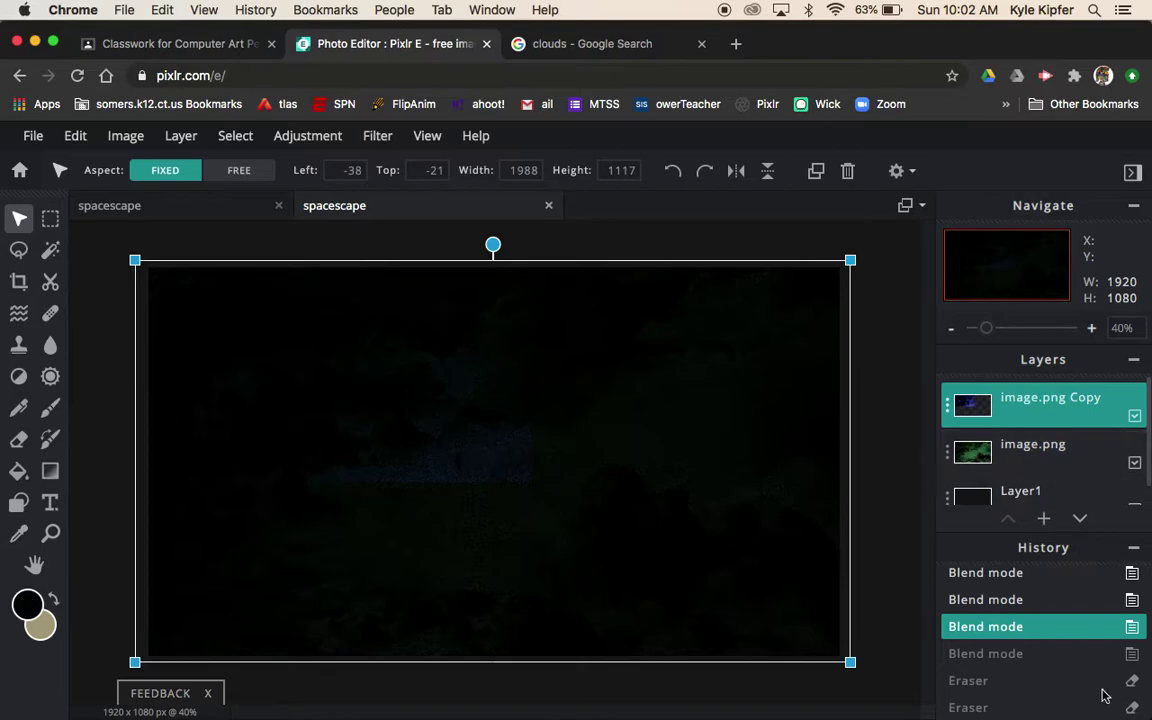
{"action": "key", "text": "super+shift+z"}
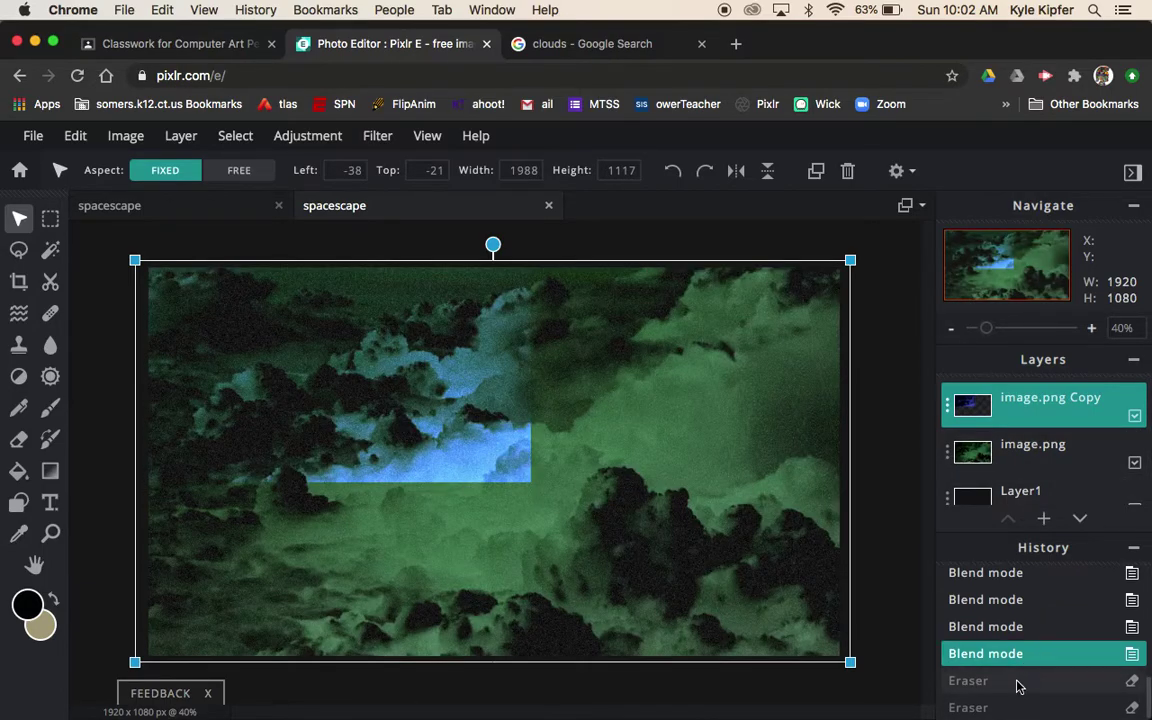
{"action": "key", "text": "super+shift+z"}
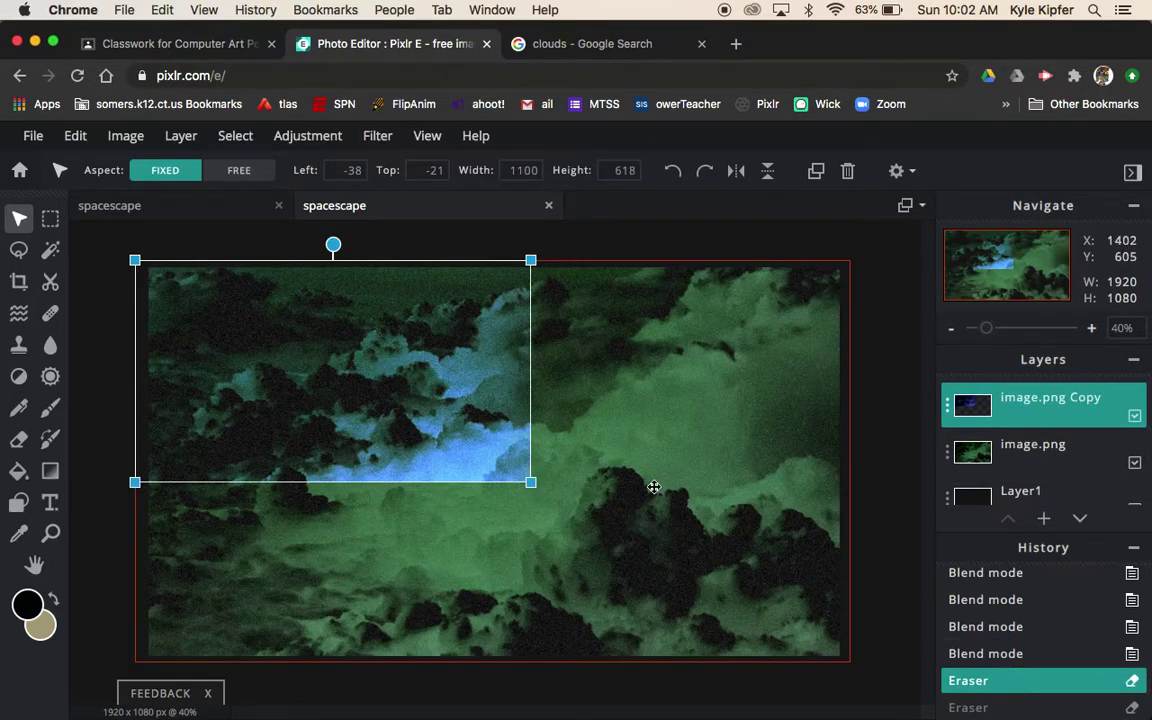
{"action": "left_click_drag", "start_coordinate": [530, 482], "coordinate": [843, 686]}
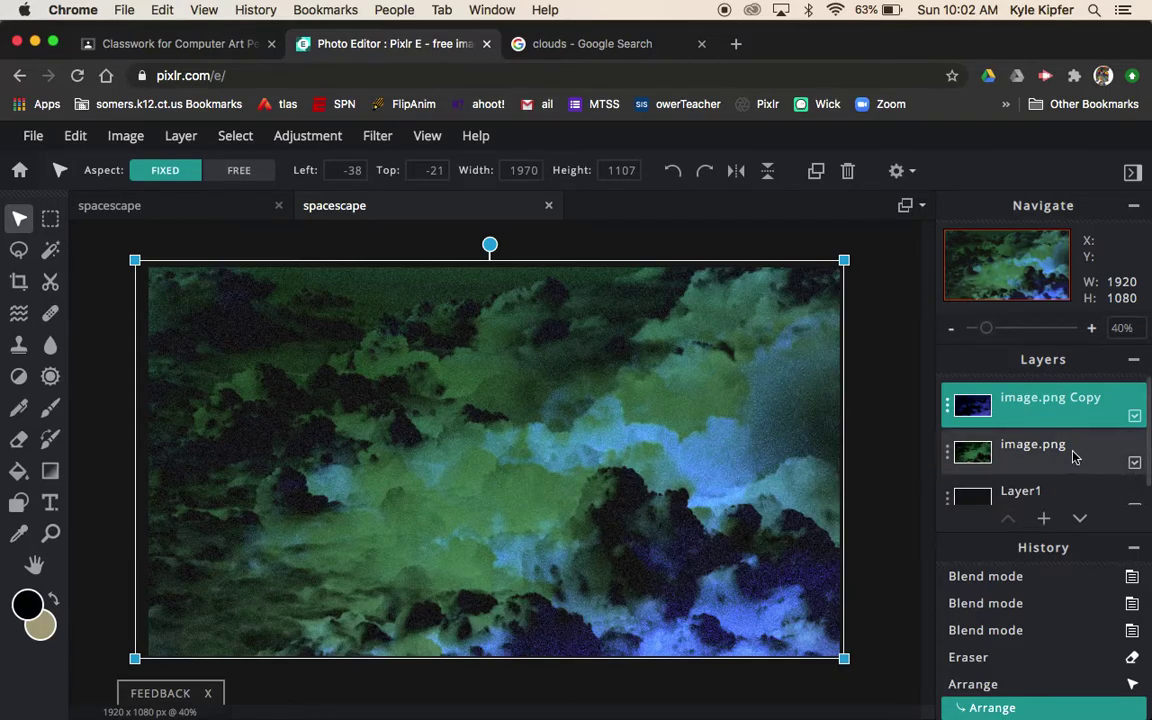
{"action": "left_click", "coordinate": [18, 439]}
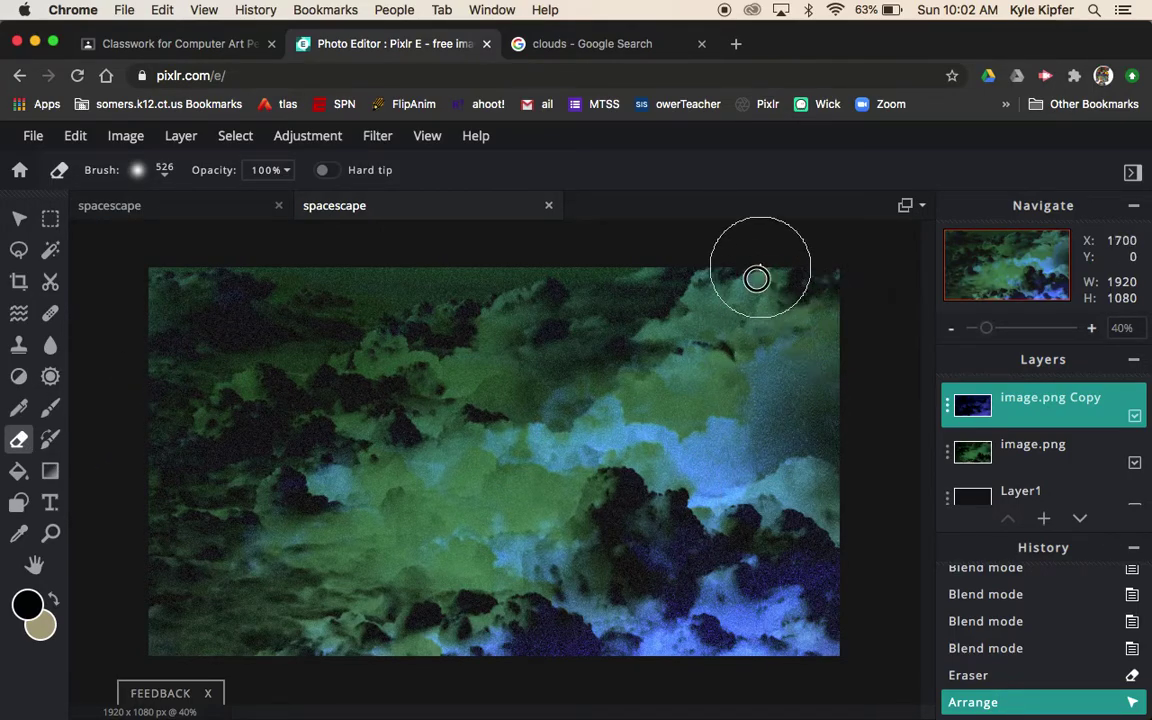
{"action": "left_click", "coordinate": [590, 297]}
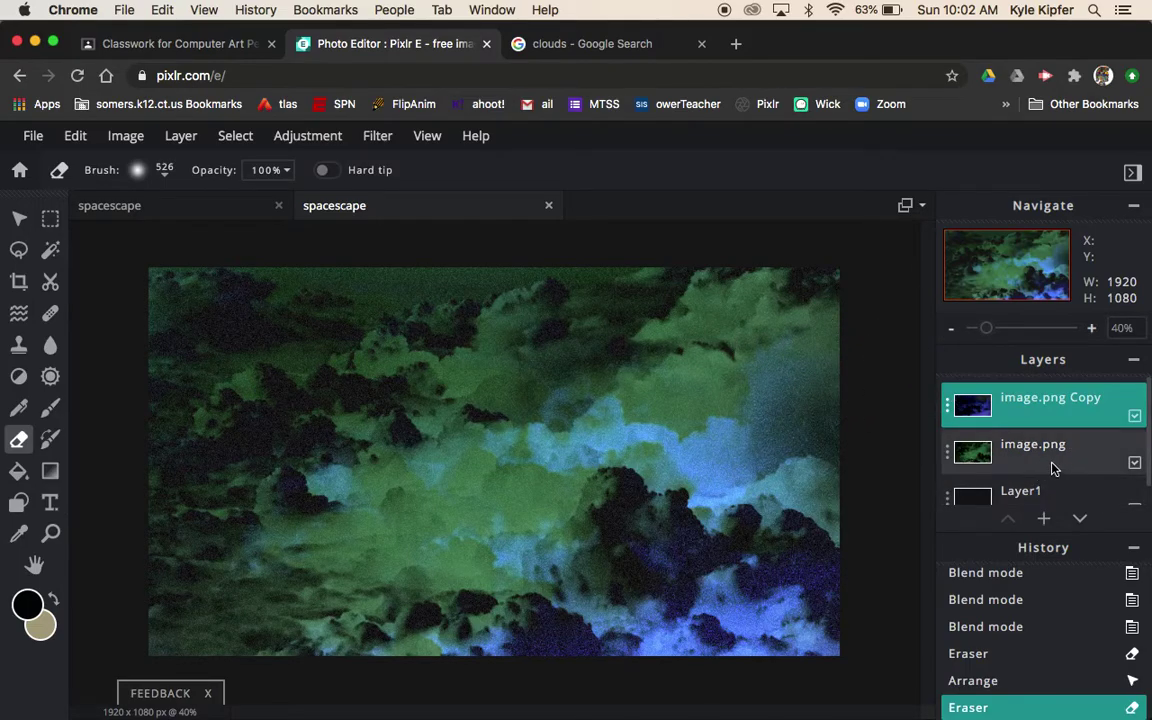
{"action": "key", "text": "super+z"}
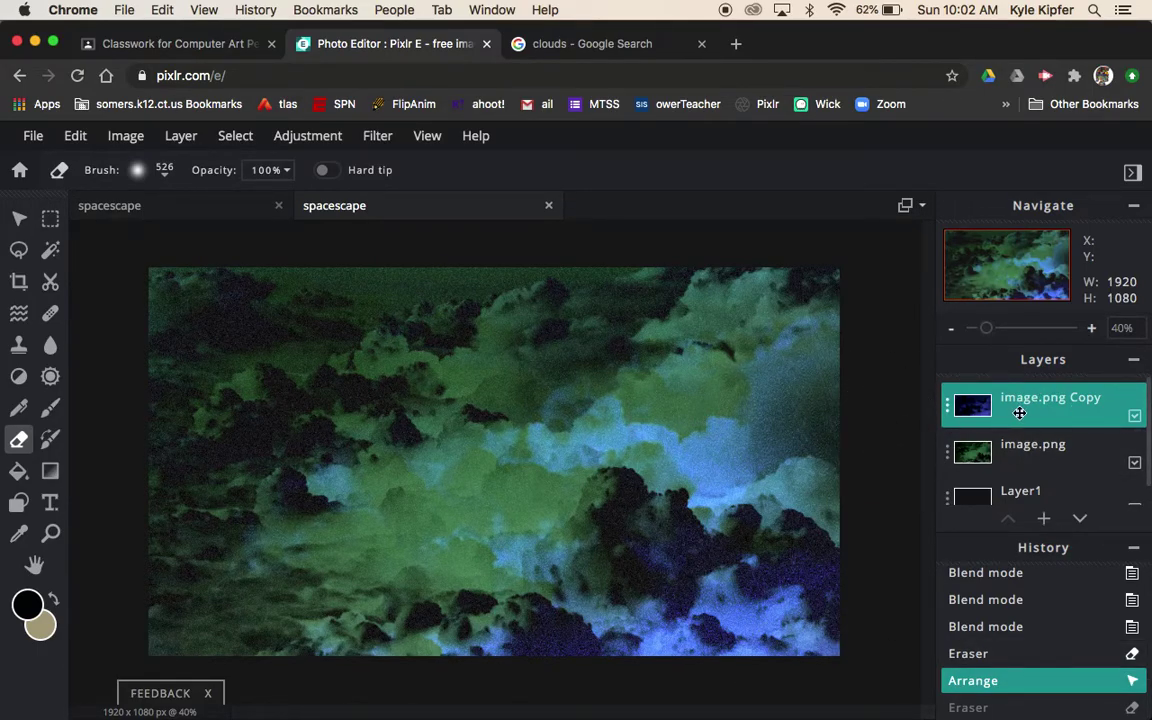
Add a new empty layer, Layer 4, to the top of the stack
{"action": "left_click", "coordinate": [1045, 520]}
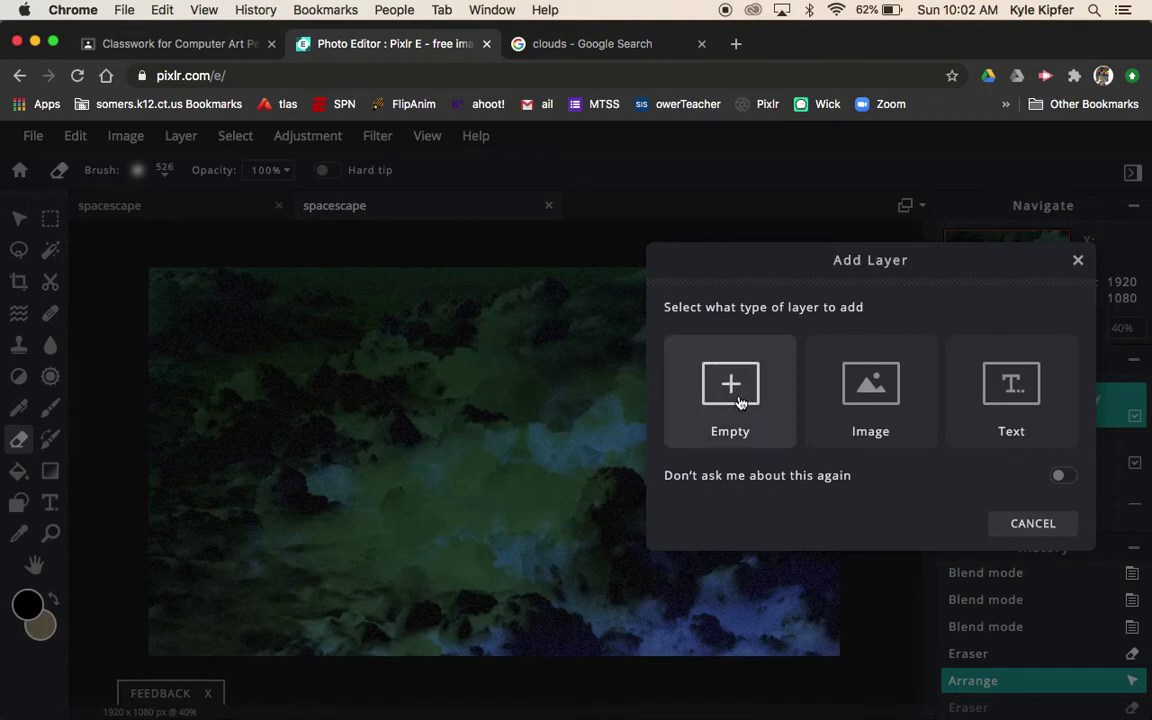
{"action": "left_click", "coordinate": [740, 401]}
{"action": "scroll", "coordinate": [1016, 450], "scroll_direction": "down", "scroll_amount": 2}
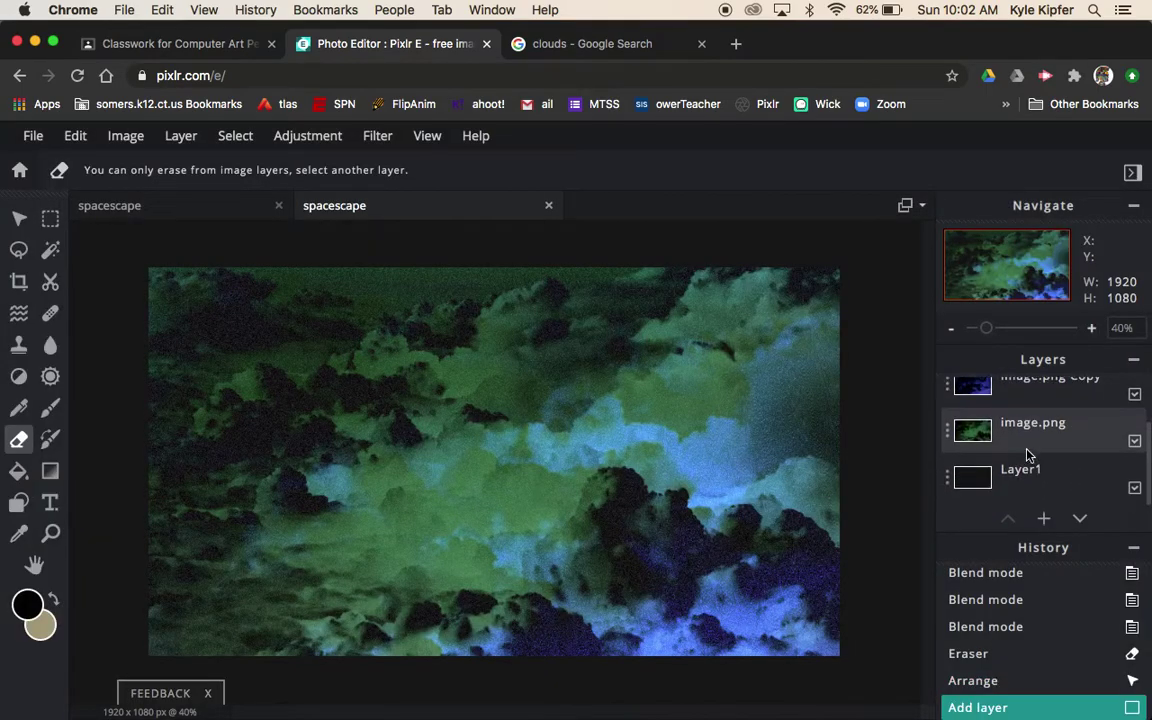
{"action": "scroll", "coordinate": [1027, 450], "scroll_direction": "up", "scroll_amount": 2}
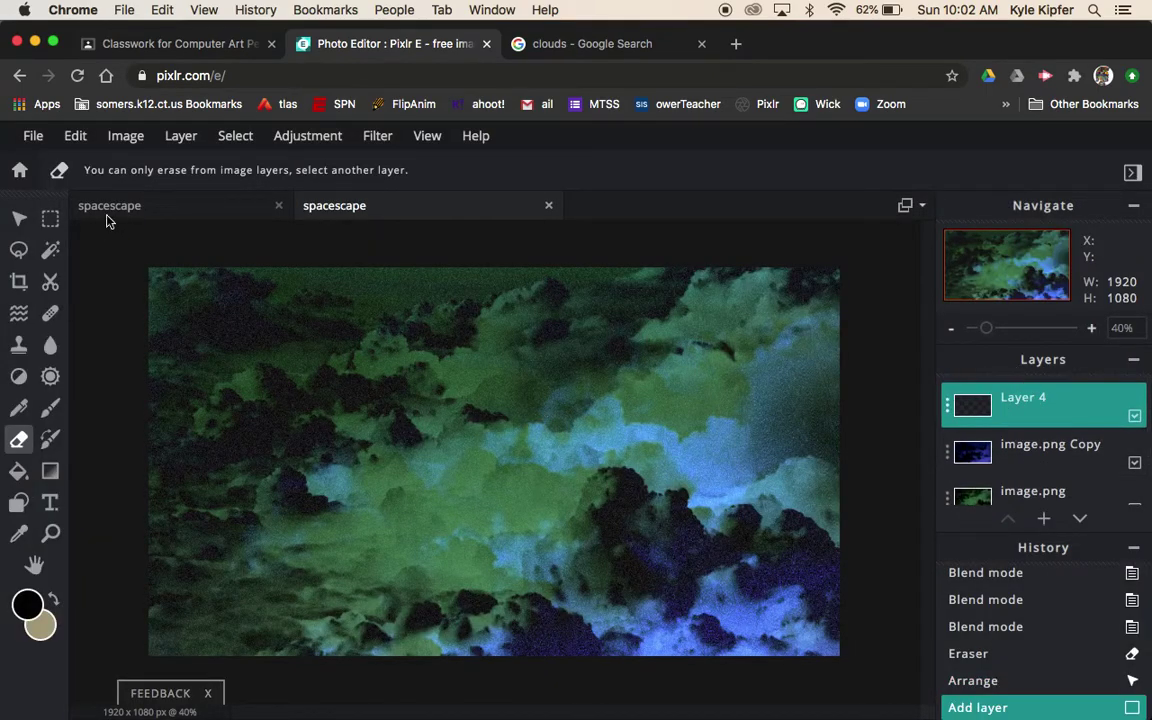
Mark a 499 × 499 circular selection left of the canvas centre
{"action": "left_click", "coordinate": [50, 219]}
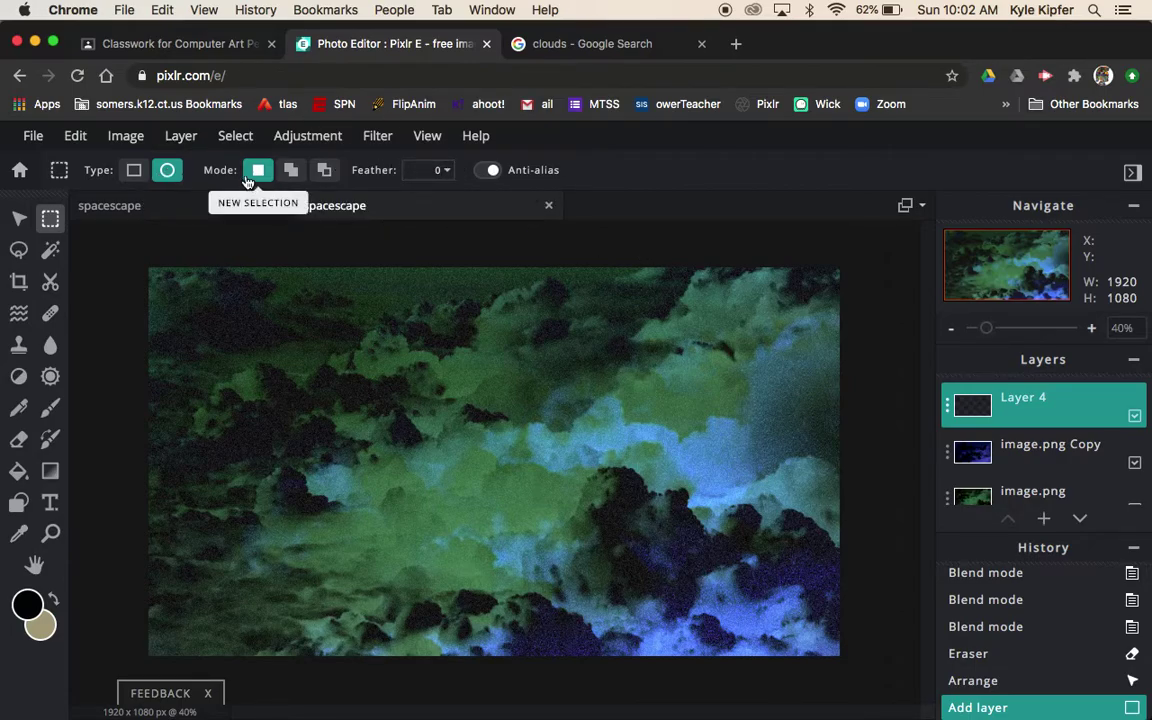
{"action": "key", "text": "shift"}
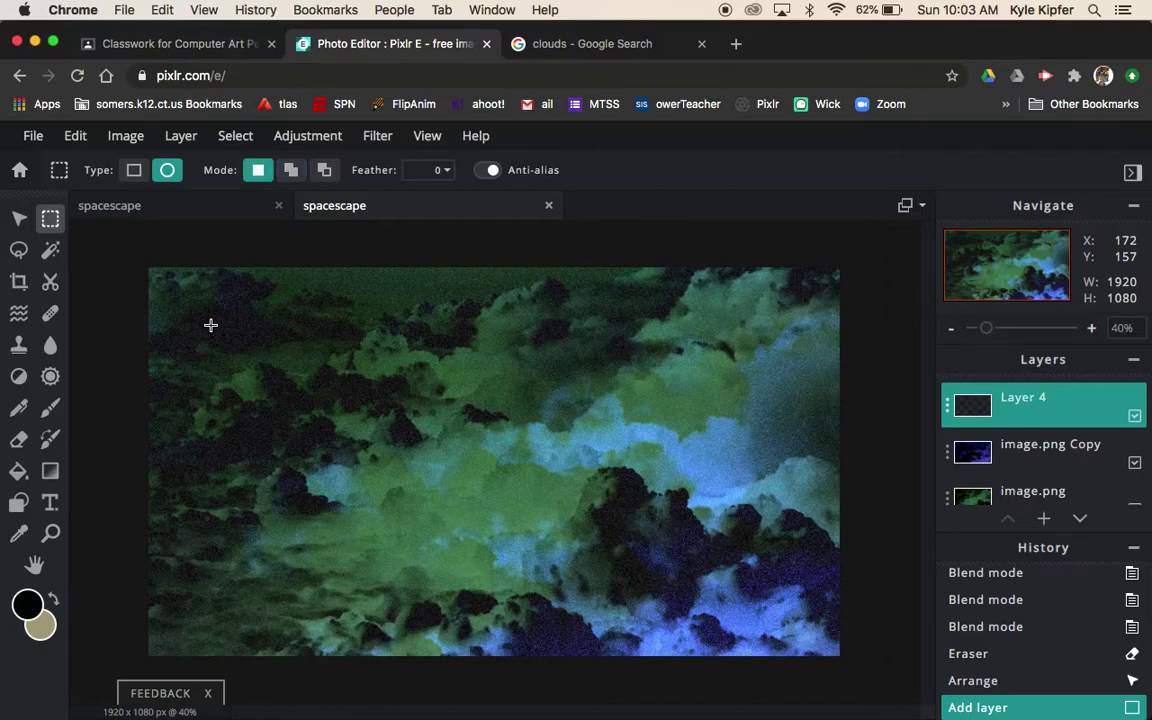
{"action": "left_click_drag", "start_coordinate": [211, 324], "coordinate": [433, 446]}
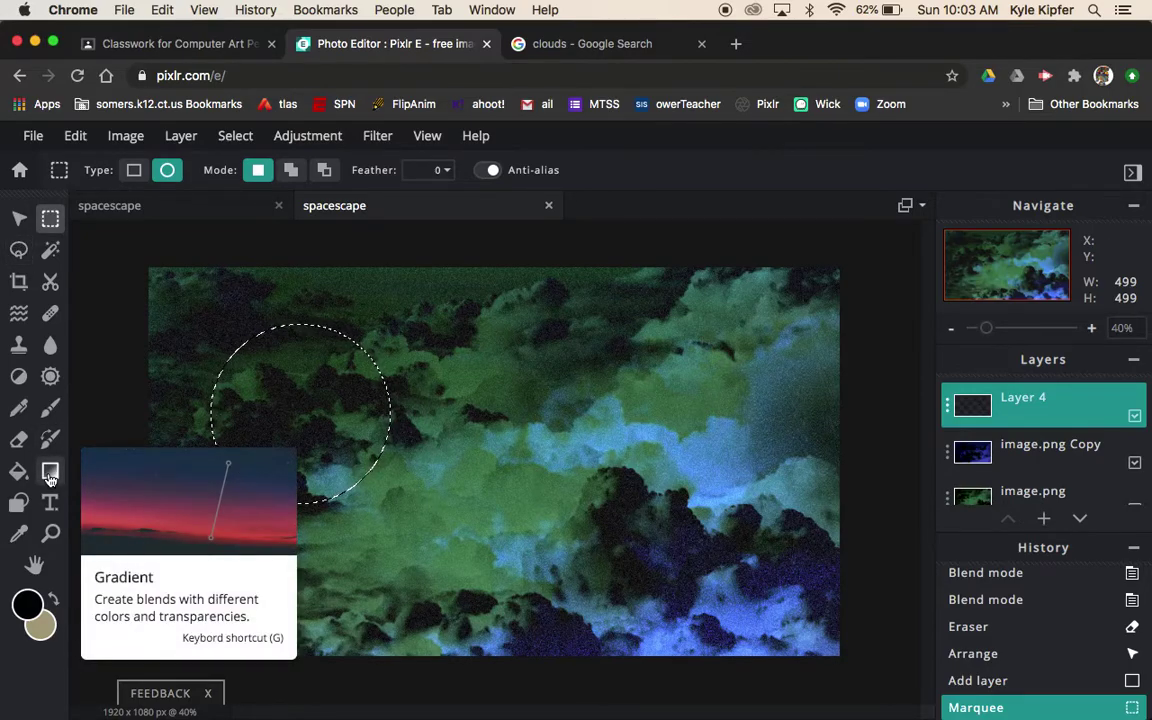
Switch to the Gradient tool and inspect the dark stop's colour, leaving it unchanged
{"action": "left_click", "coordinate": [50, 474]}
{"action": "left_click", "coordinate": [329, 174]}
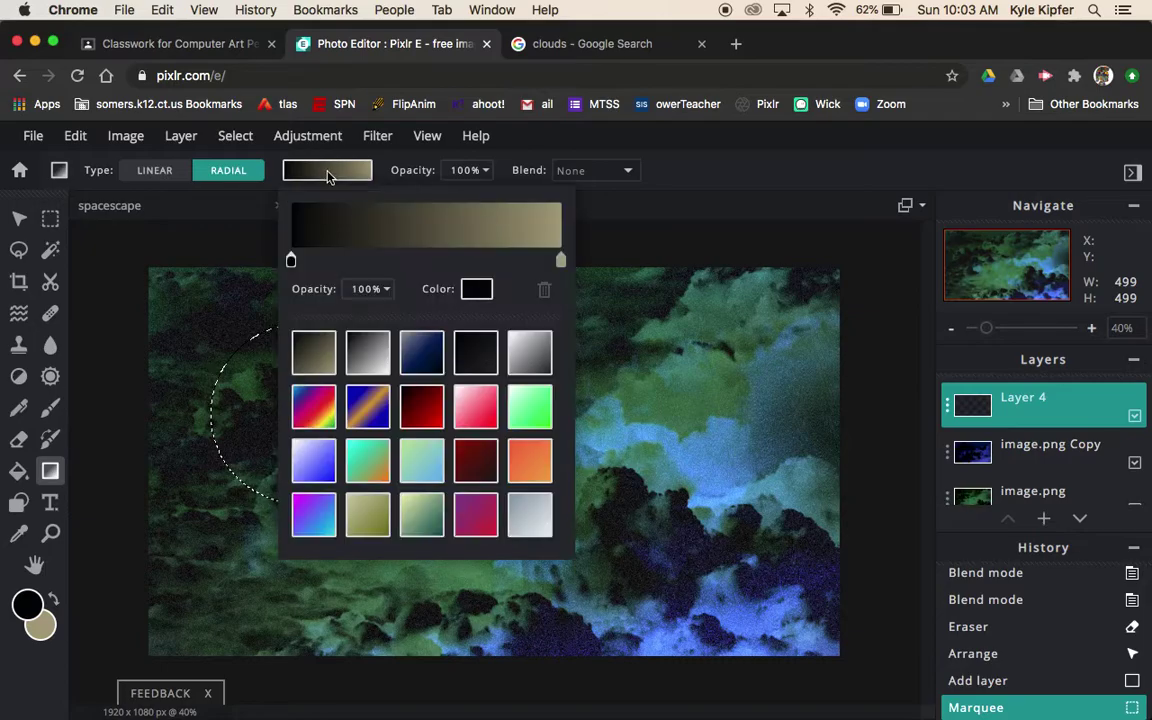
{"action": "scroll", "coordinate": [424, 376], "scroll_direction": "down", "scroll_amount": 5}
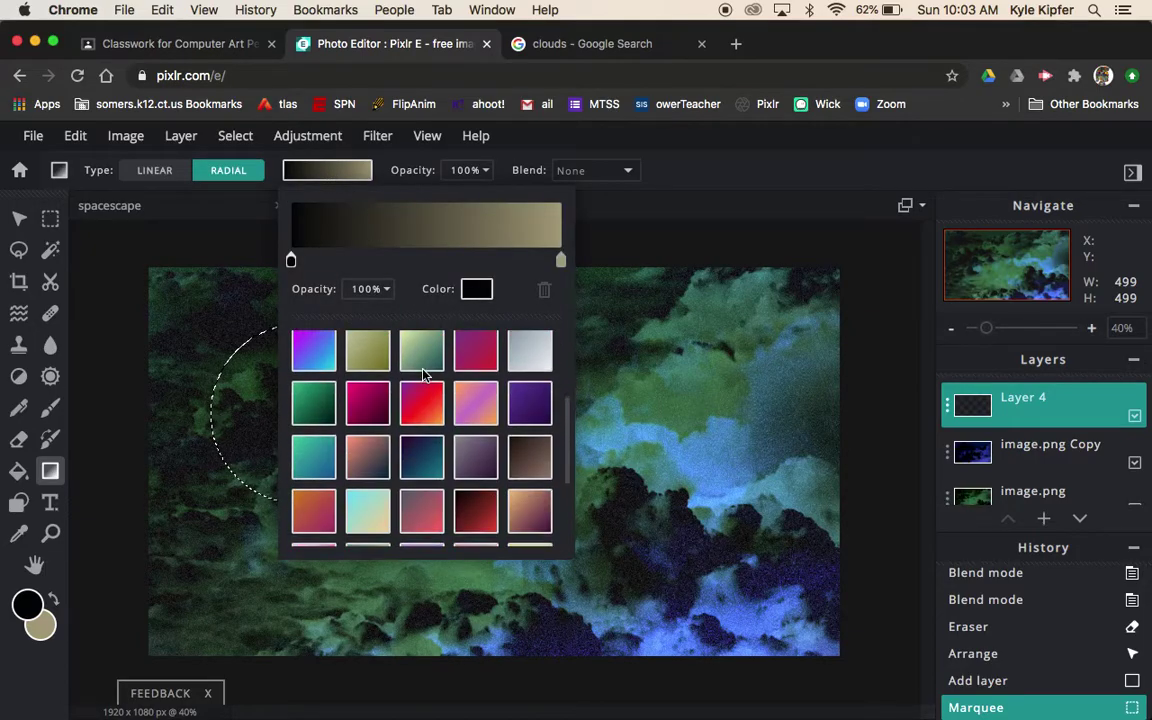
{"action": "scroll", "coordinate": [424, 377], "scroll_direction": "down", "scroll_amount": 1}
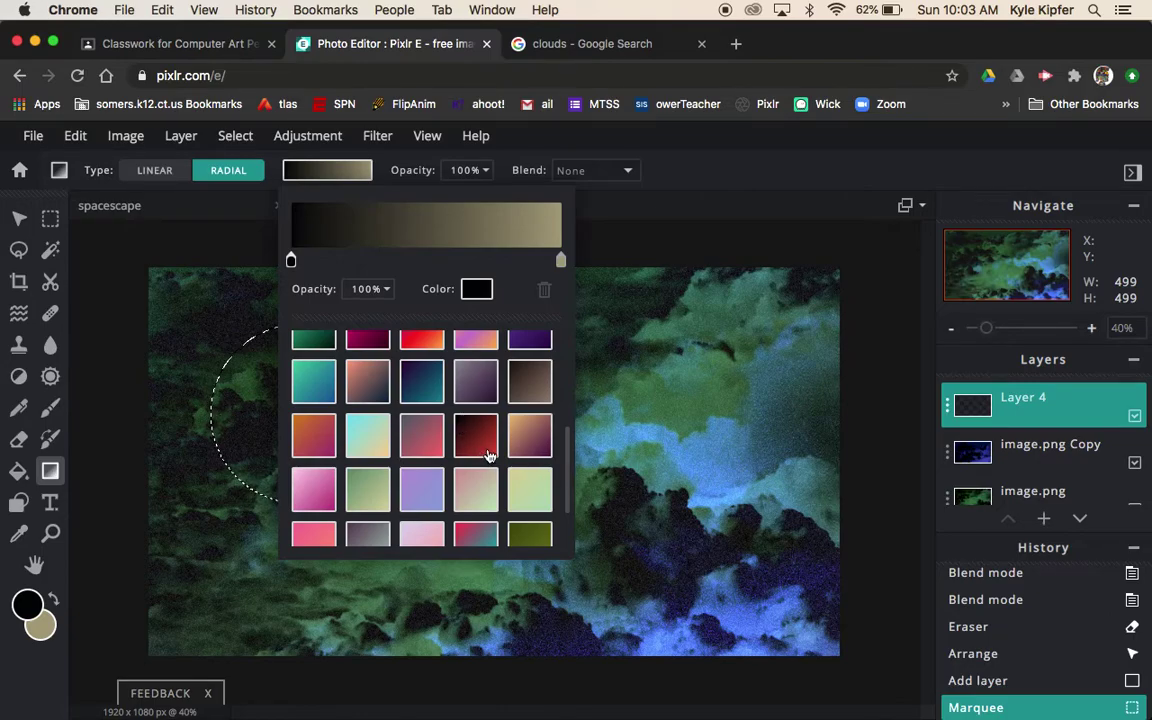
{"action": "scroll", "coordinate": [489, 456], "scroll_direction": "up", "scroll_amount": 8}
{"action": "scroll", "coordinate": [489, 456], "scroll_direction": "down", "scroll_amount": 8}
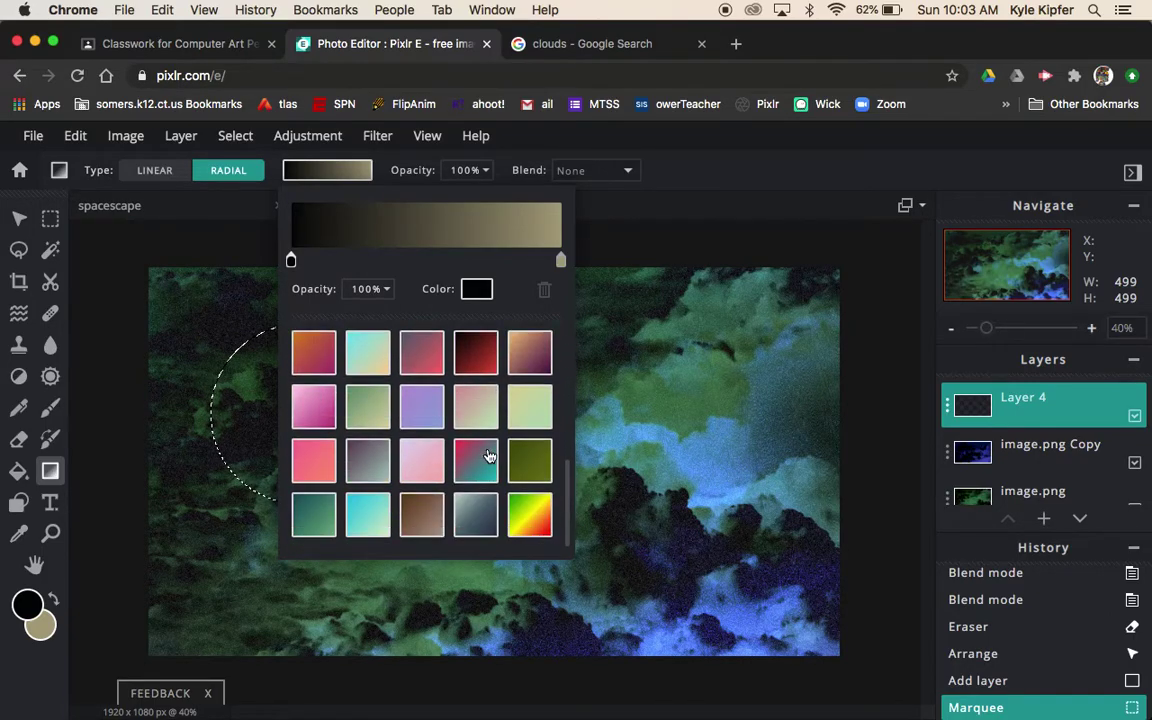
{"action": "scroll", "coordinate": [489, 456], "scroll_direction": "up", "scroll_amount": 8}
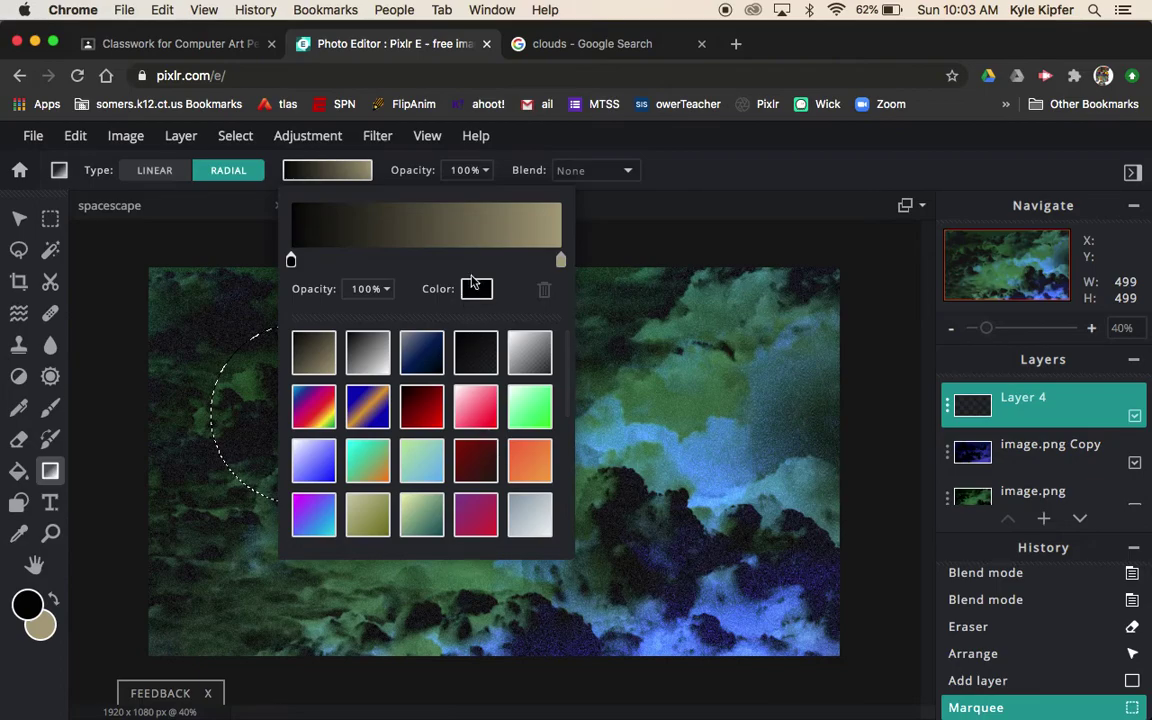
{"action": "left_click", "coordinate": [474, 290]}
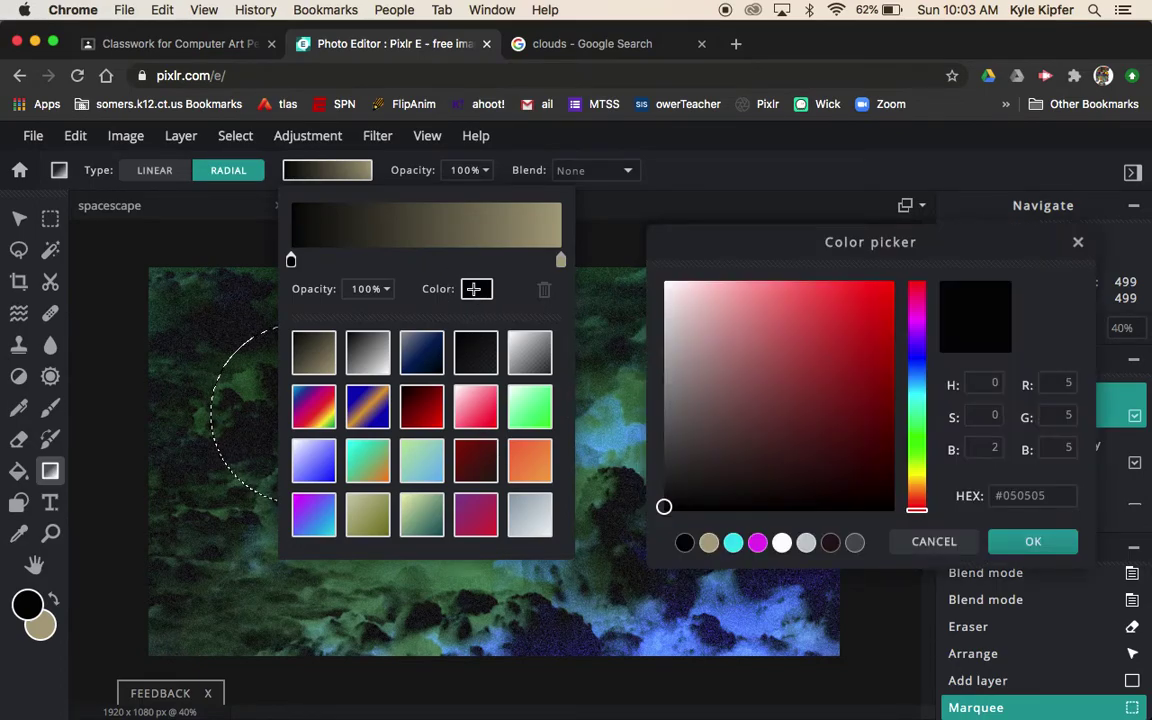
{"action": "left_click", "coordinate": [1078, 242]}
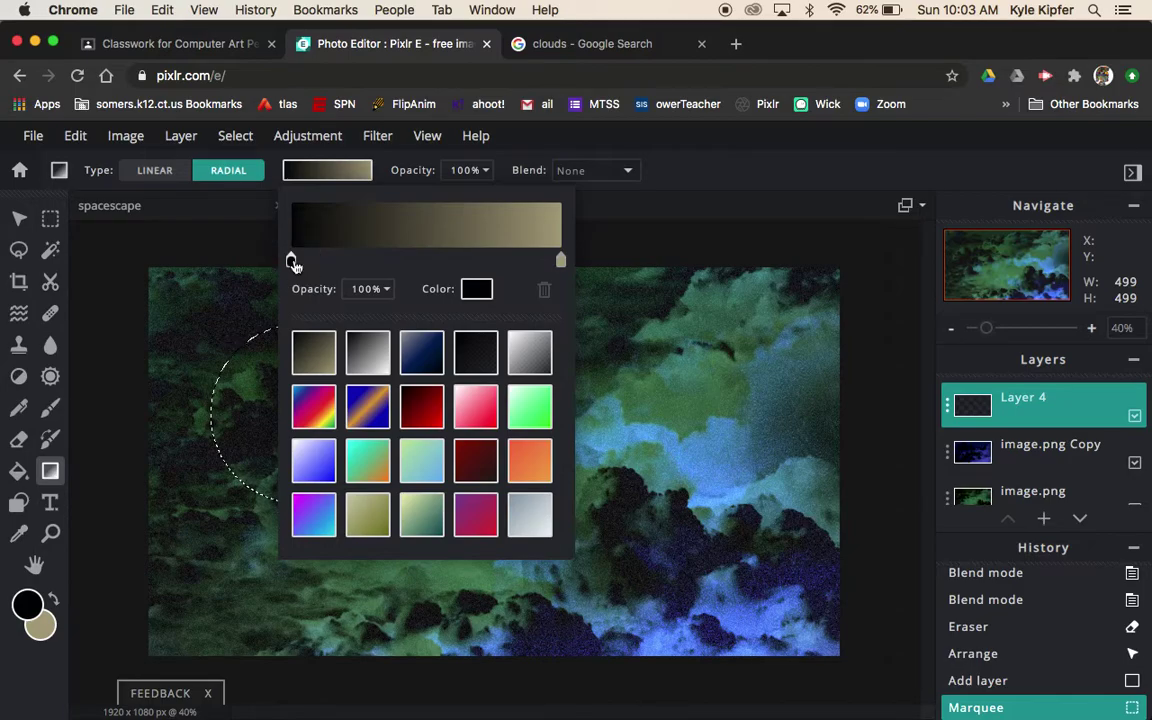
{"action": "left_click", "coordinate": [477, 290]}
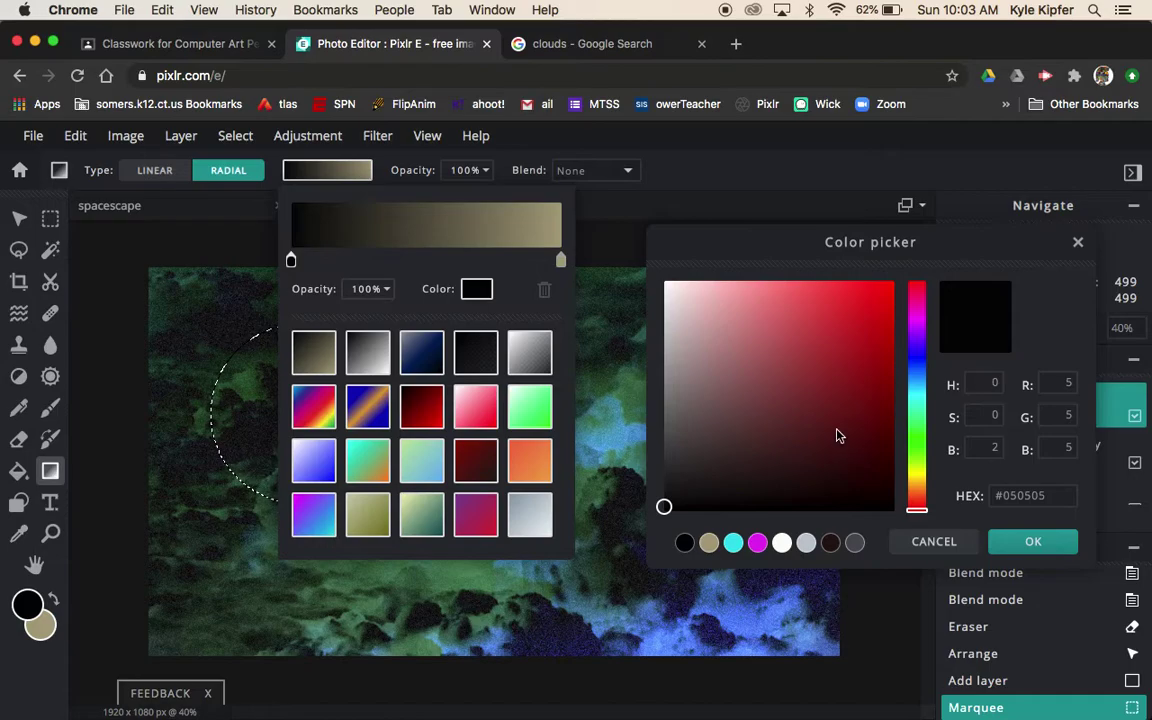
{"action": "left_click", "coordinate": [944, 541]}
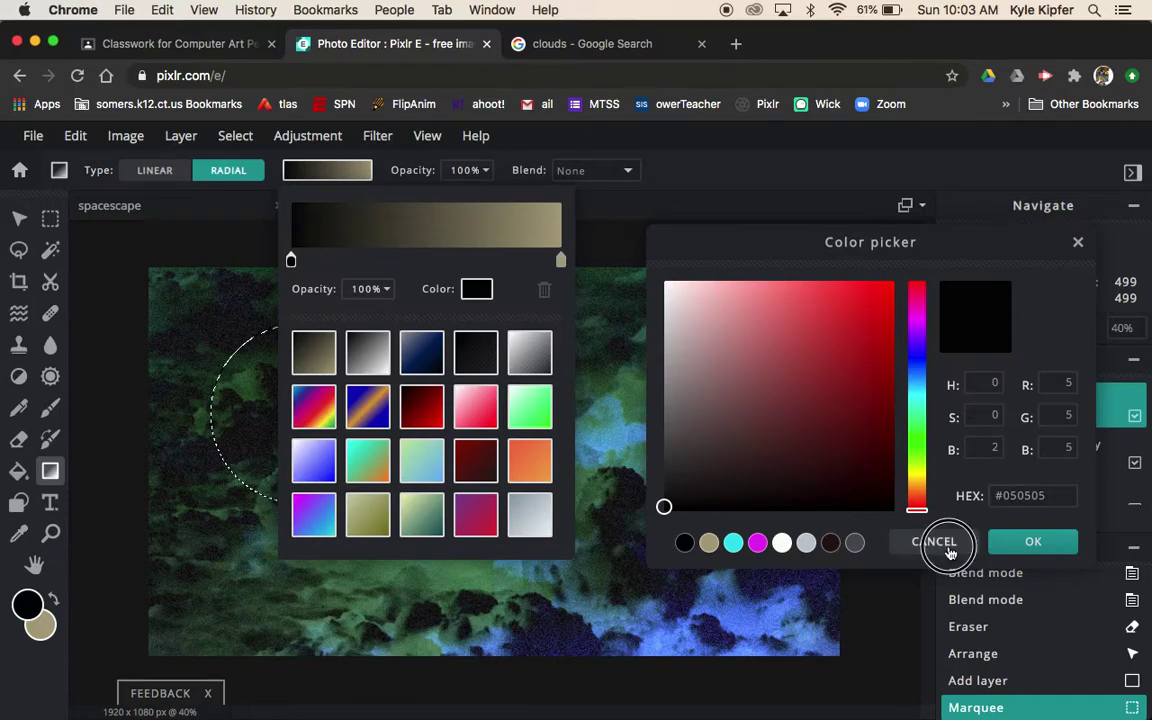
Set the light stop to gold, then apply the black-to-red gradient preset
{"action": "left_click", "coordinate": [561, 262]}
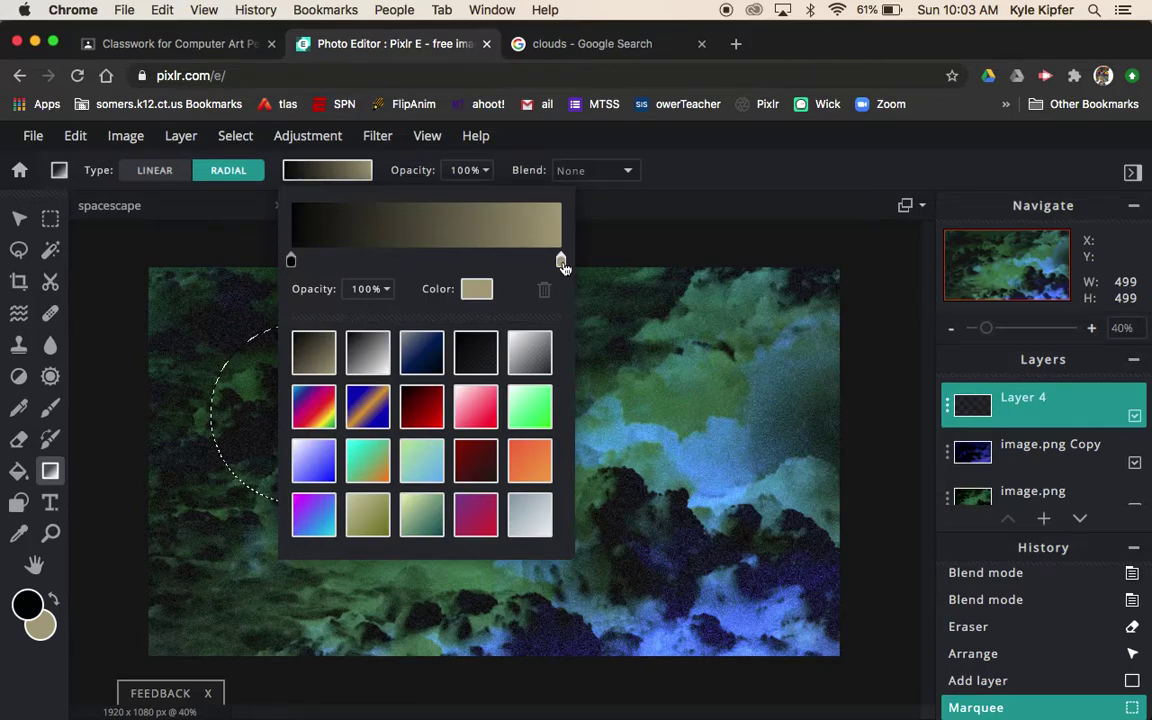
{"action": "left_click", "coordinate": [465, 292]}
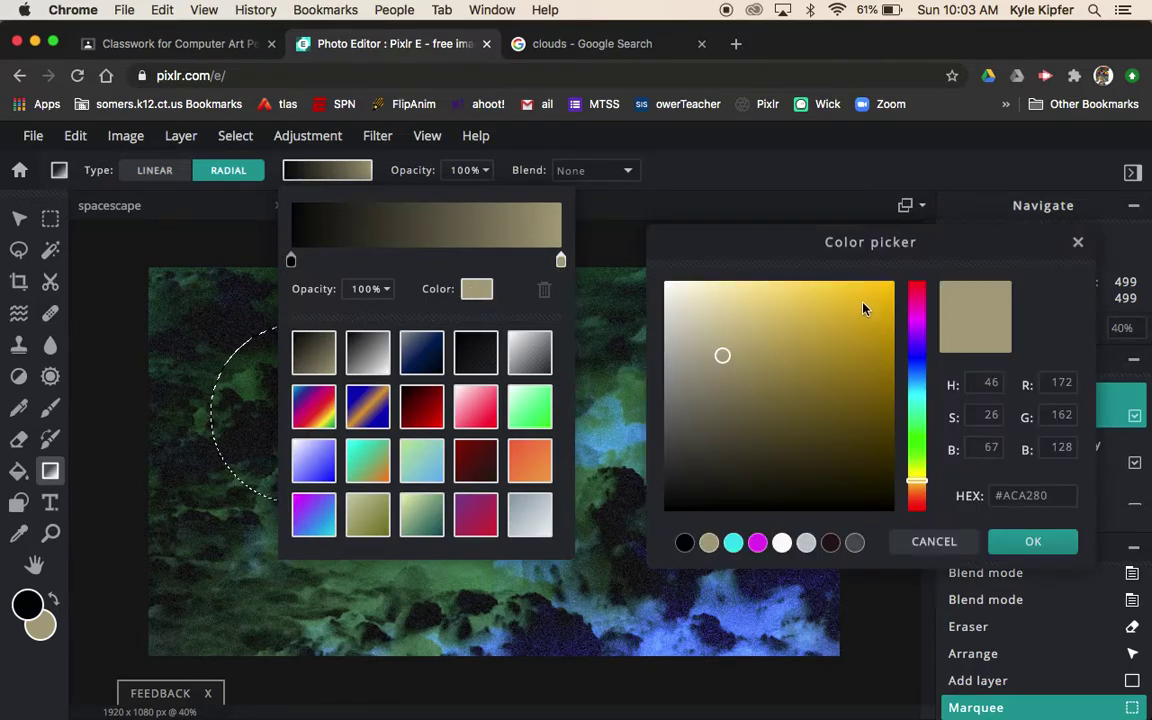
{"action": "left_click", "coordinate": [864, 302]}
{"action": "left_click", "coordinate": [1033, 541]}
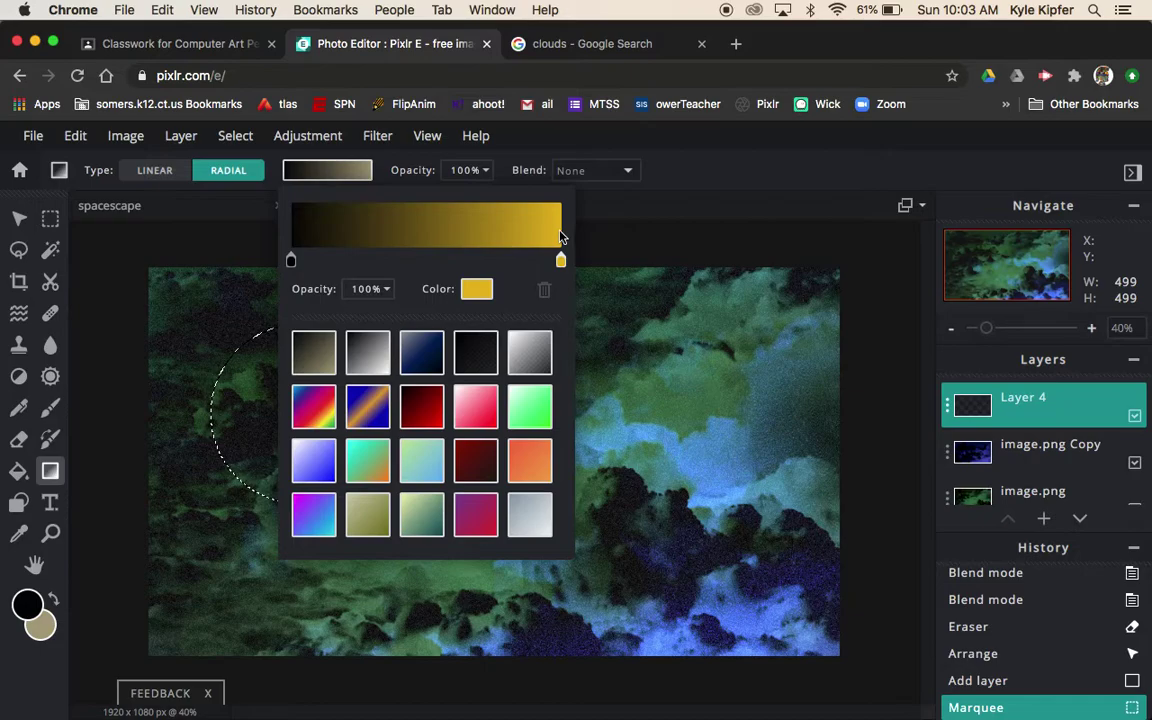
{"action": "scroll", "coordinate": [430, 367], "scroll_direction": "down", "scroll_amount": 3}
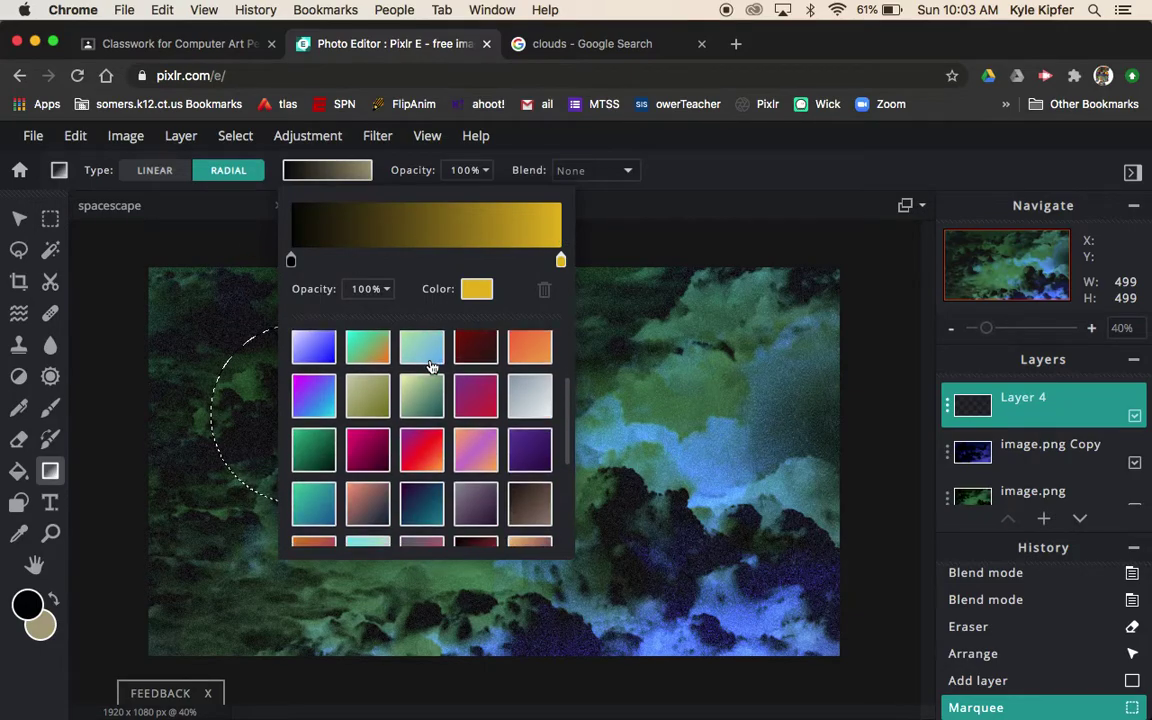
{"action": "scroll", "coordinate": [424, 442], "scroll_direction": "down", "scroll_amount": 2}
{"action": "left_click", "coordinate": [476, 446]}
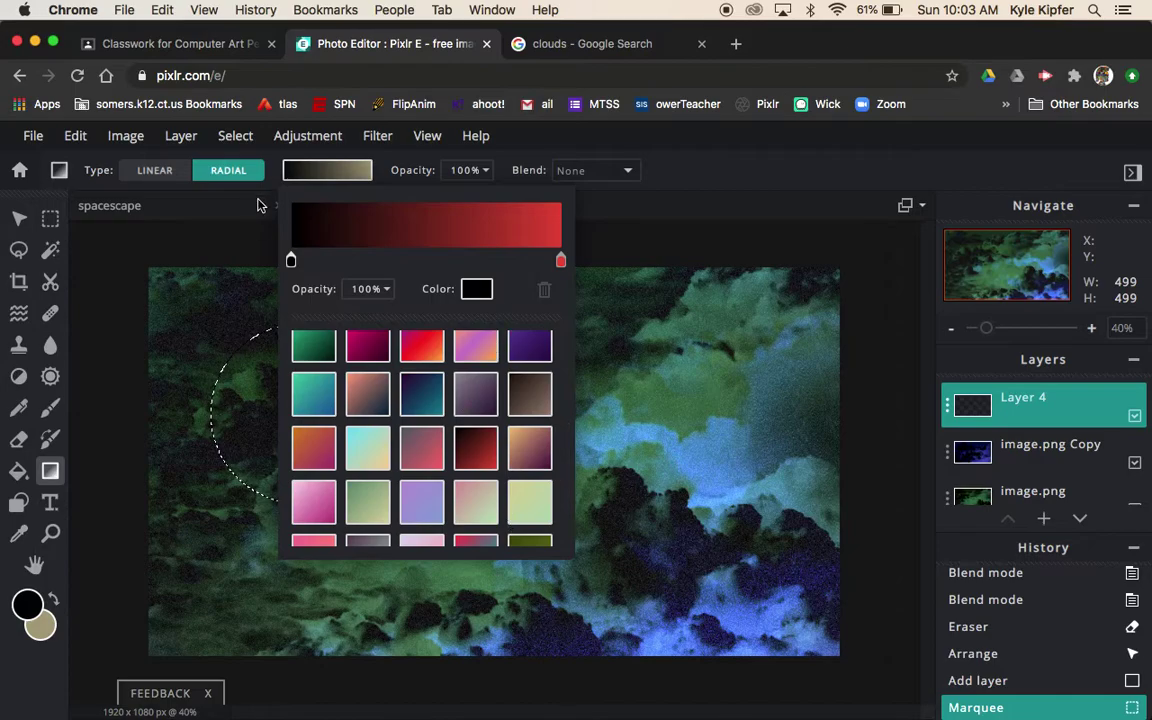
{"action": "left_click", "coordinate": [258, 395]}
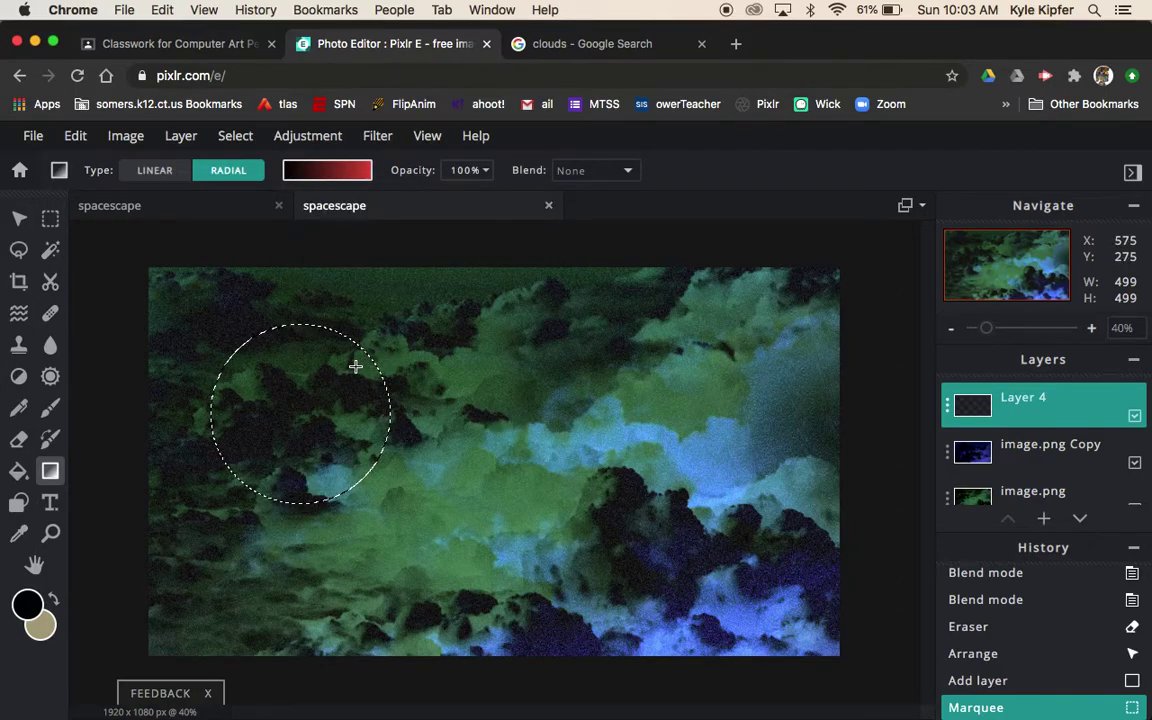
Try two radial gradient fills inside the circle, then undo them
{"action": "left_click_drag", "start_coordinate": [355, 366], "coordinate": [249, 451]}
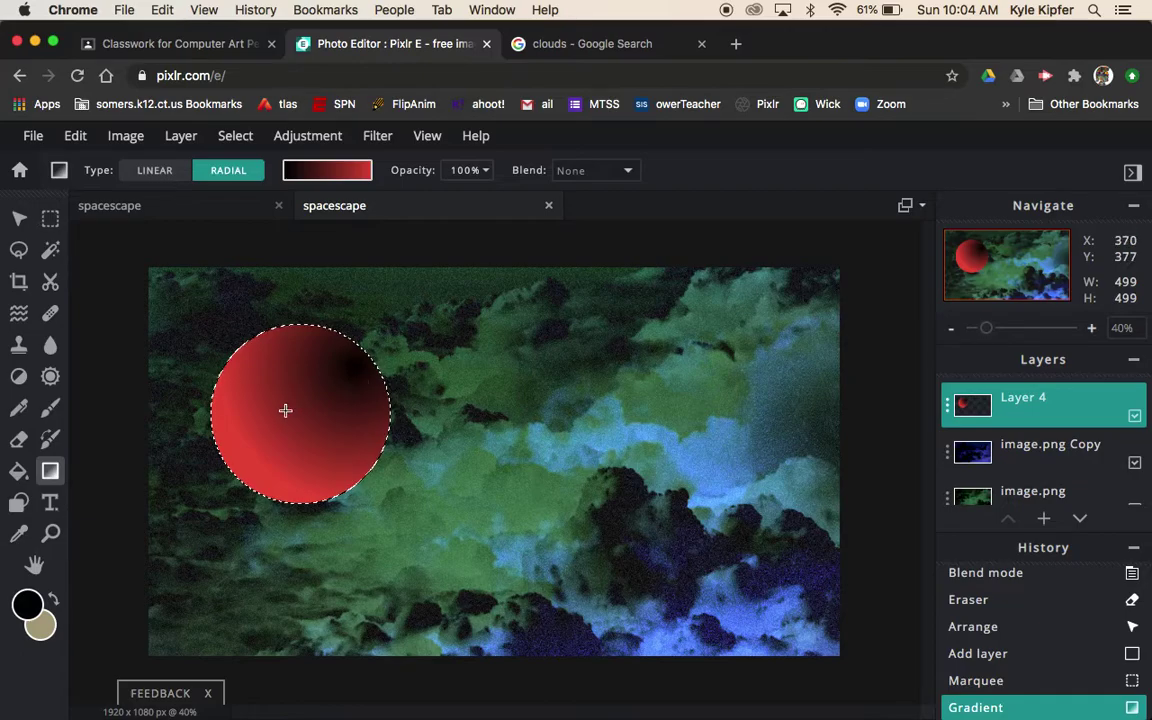
{"action": "left_click_drag", "start_coordinate": [238, 455], "coordinate": [365, 362]}
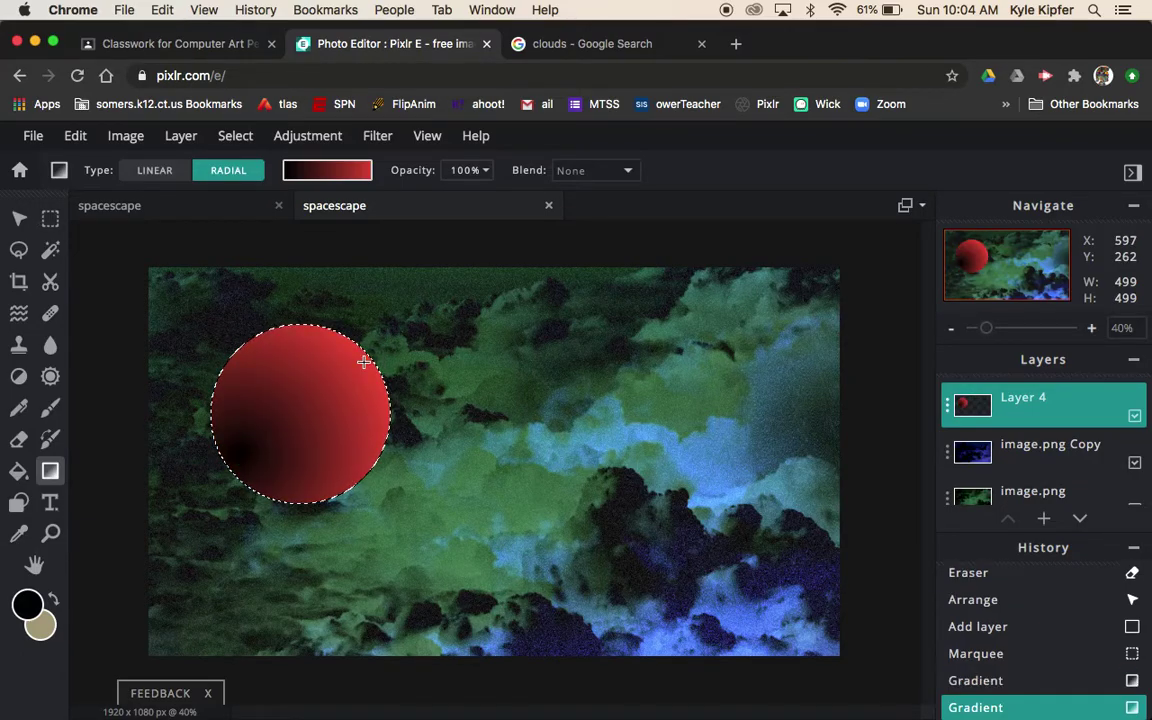
{"action": "key", "text": "super+z"}
{"action": "key", "text": "super+z"}
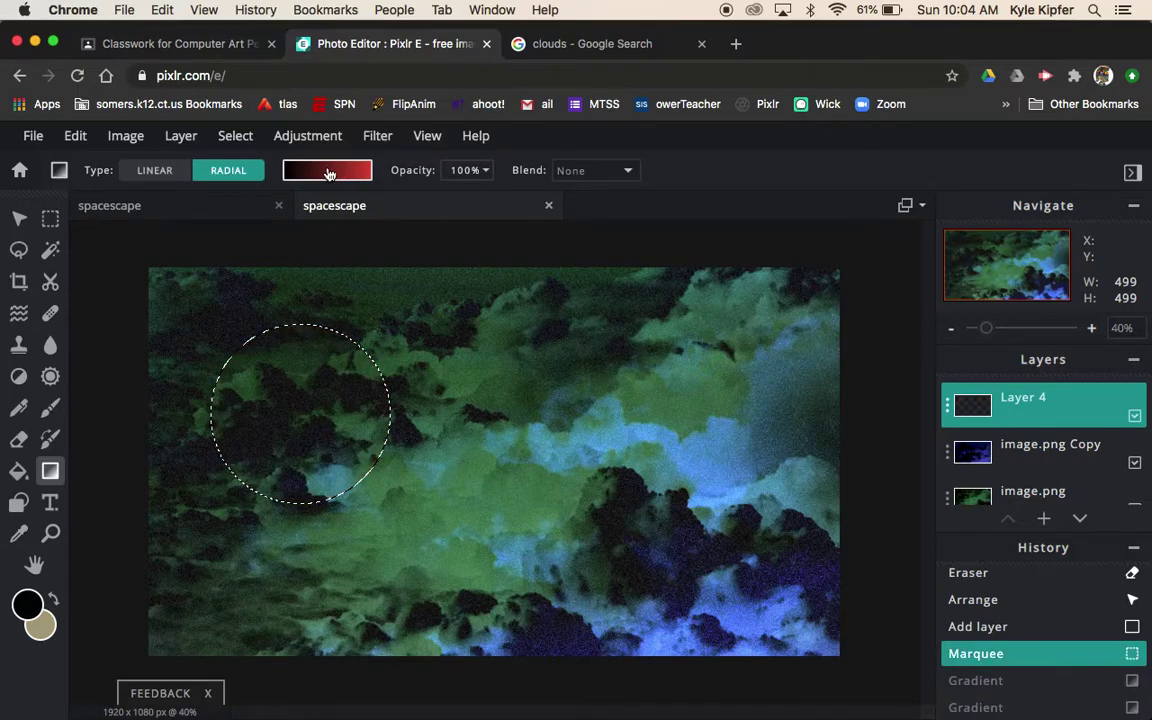
Move red to the gradient start and black to the end, then fill the circle radially
{"action": "left_click", "coordinate": [327, 172]}
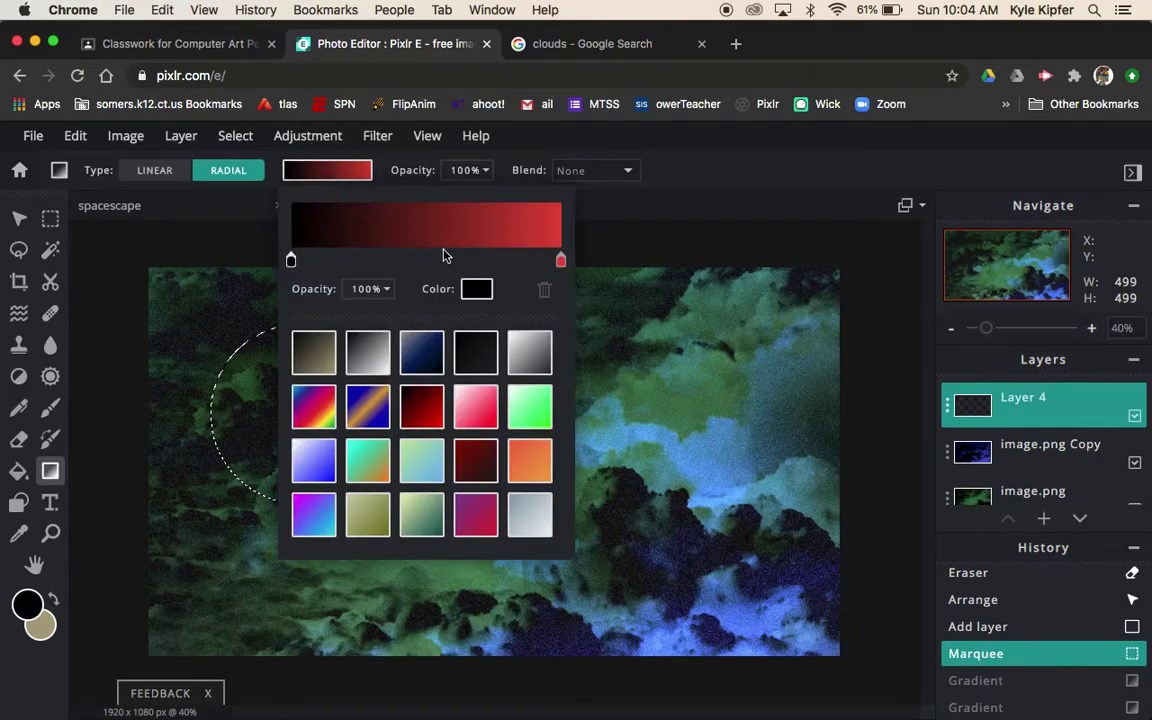
{"action": "left_click_drag", "start_coordinate": [562, 264], "coordinate": [371, 268]}
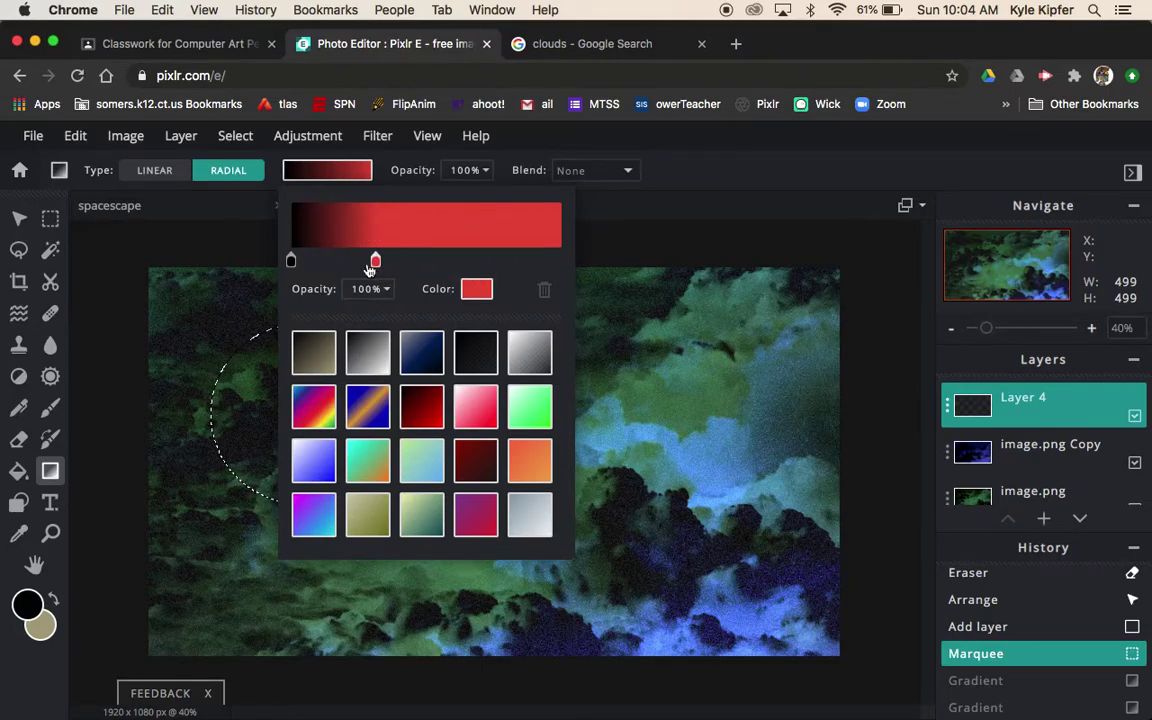
{"action": "left_click_drag", "start_coordinate": [291, 262], "coordinate": [605, 262]}
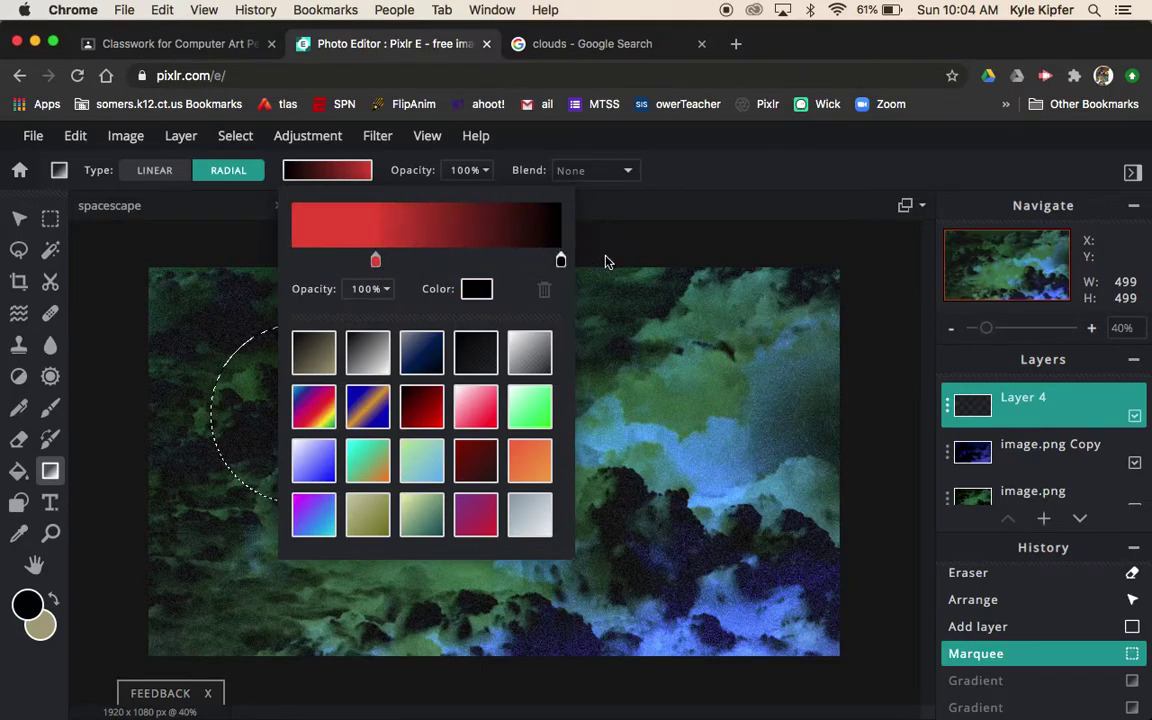
{"action": "left_click_drag", "start_coordinate": [377, 265], "coordinate": [288, 261]}
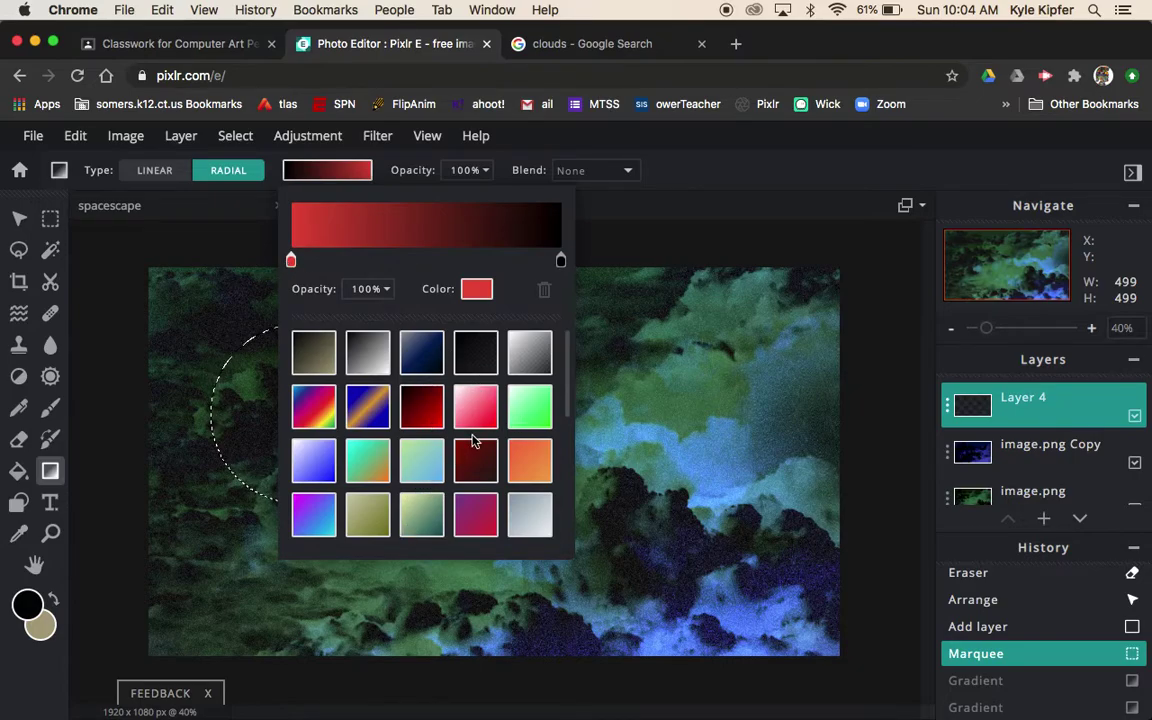
{"action": "scroll", "coordinate": [475, 441], "scroll_direction": "down", "scroll_amount": 1}
{"action": "scroll", "coordinate": [470, 445], "scroll_direction": "up", "scroll_amount": 1}
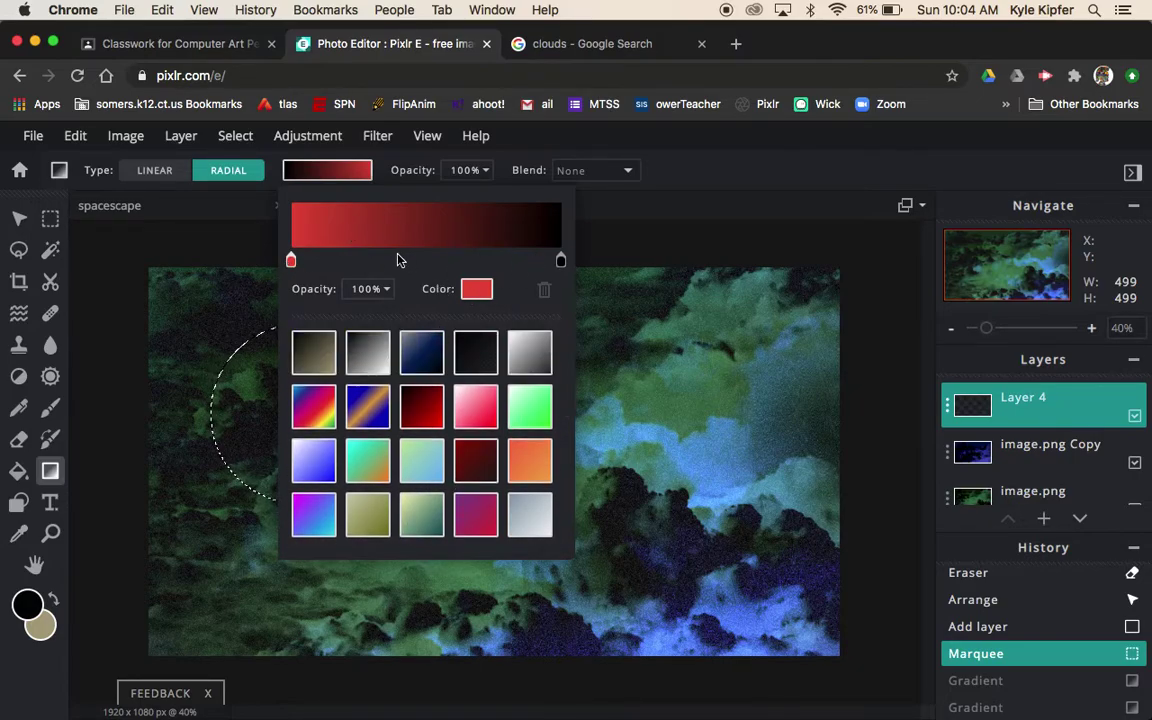
{"action": "left_click", "coordinate": [247, 393]}
{"action": "left_click_drag", "start_coordinate": [352, 363], "coordinate": [247, 447]}
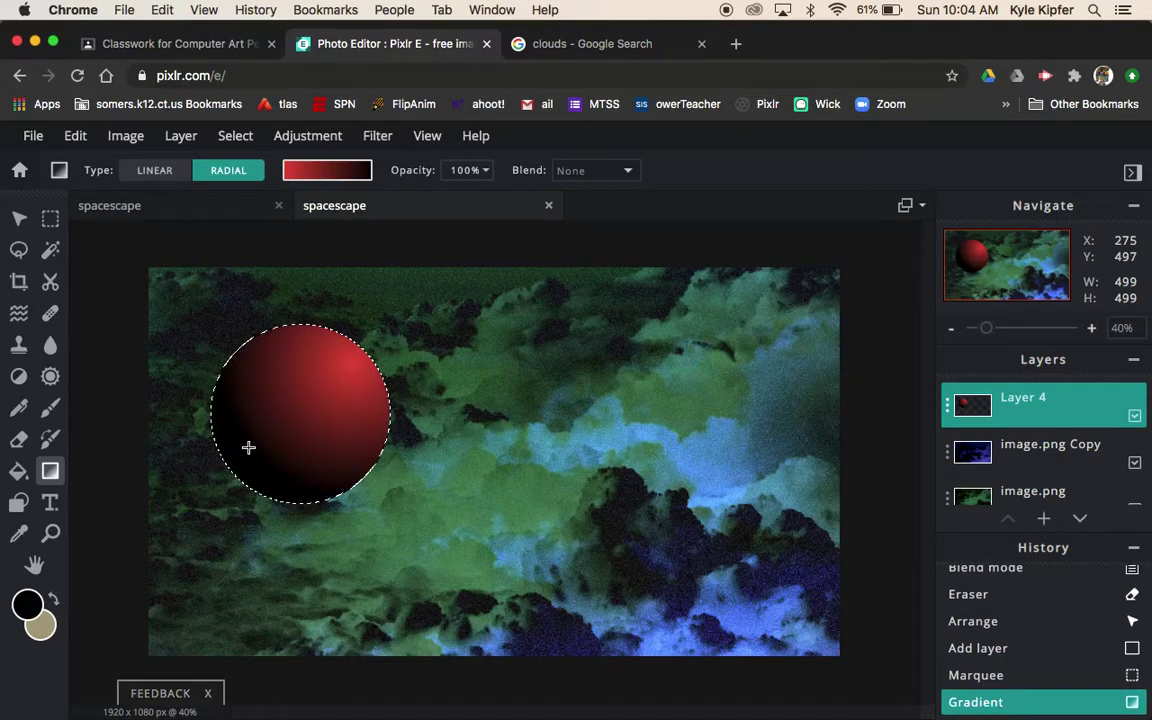
Lasso five thin diagonal streaks out of the planet's circular selection
{"action": "left_click", "coordinate": [19, 251]}
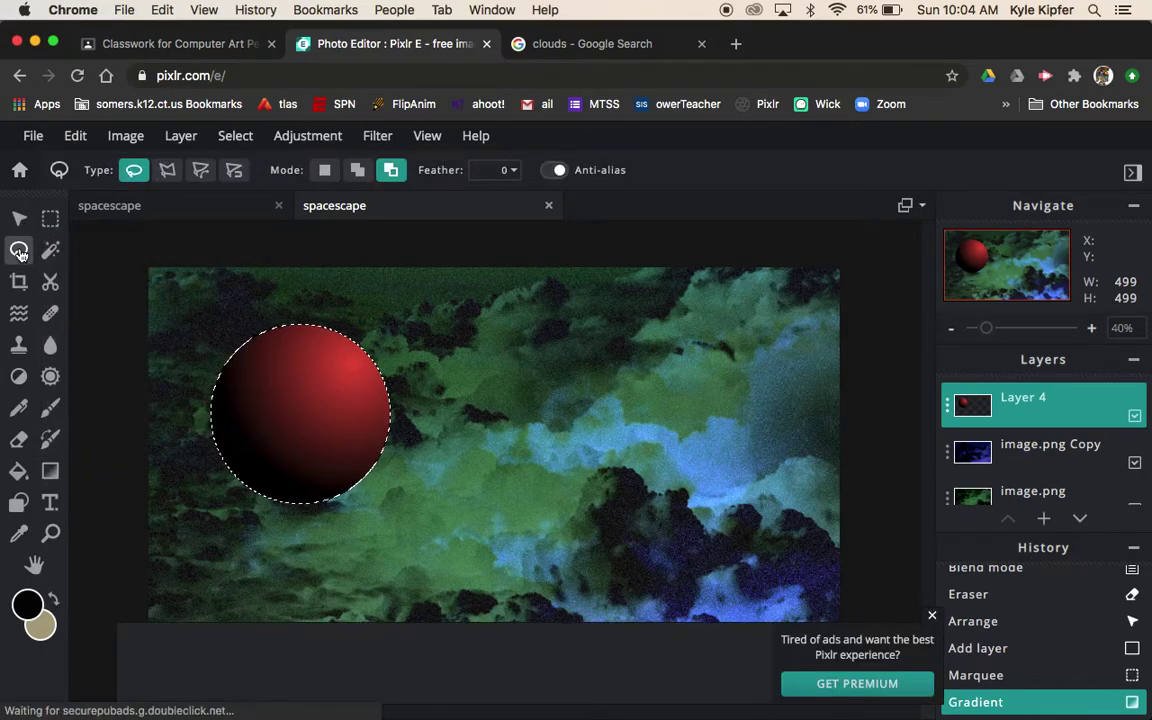
{"action": "left_click", "coordinate": [932, 617]}
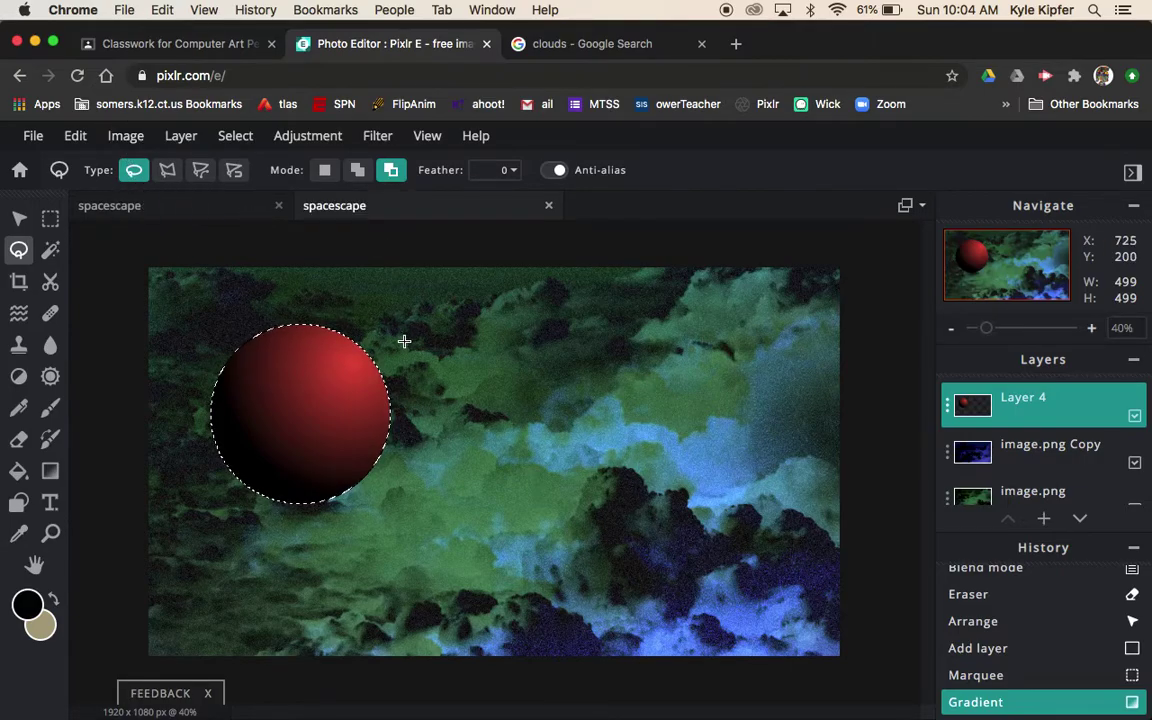
{"action": "mouse_move", "coordinate": [333, 322]}
{"action": "left_mouse_down"}
{"action": "mouse_move", "coordinate": [279, 359]}
{"action": "mouse_move", "coordinate": [360, 311]}
{"action": "mouse_move", "coordinate": [388, 361]}
{"action": "mouse_move", "coordinate": [378, 345]}
{"action": "mouse_move", "coordinate": [432, 337]}
{"action": "mouse_move", "coordinate": [357, 427]}
{"action": "left_mouse_up"}
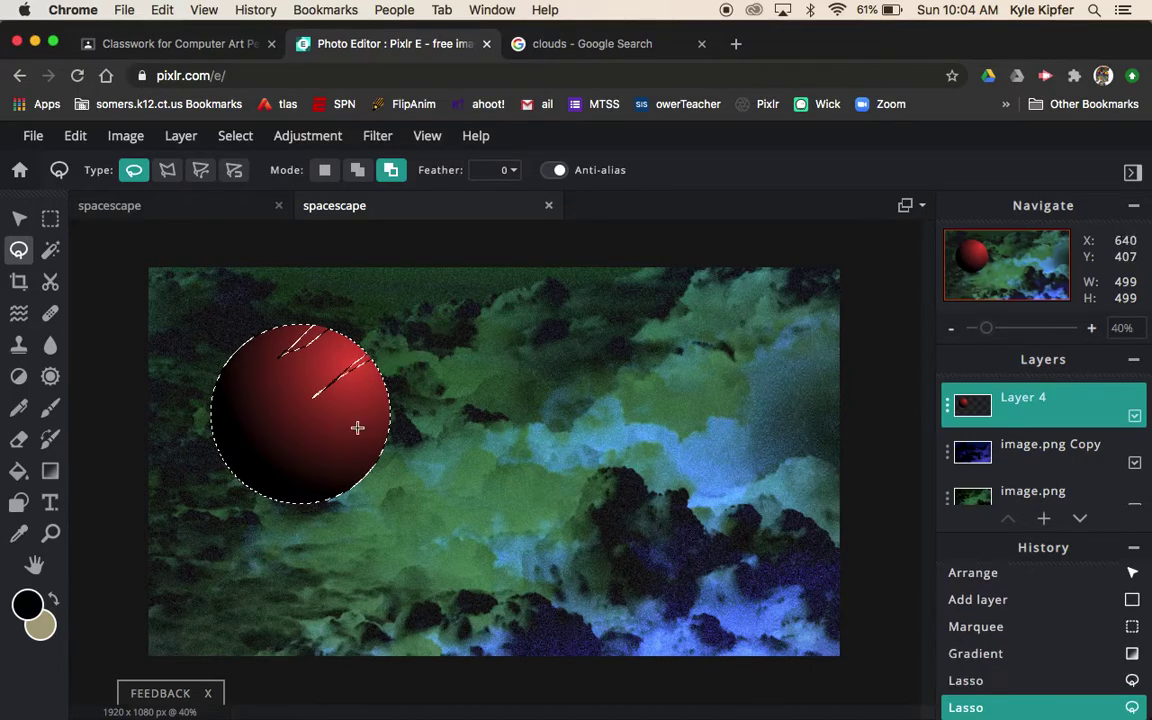
{"action": "mouse_move", "coordinate": [213, 423]}
{"action": "left_mouse_down"}
{"action": "mouse_move", "coordinate": [267, 386]}
{"action": "mouse_move", "coordinate": [172, 478]}
{"action": "mouse_move", "coordinate": [190, 470]}
{"action": "mouse_move", "coordinate": [233, 513]}
{"action": "mouse_move", "coordinate": [260, 472]}
{"action": "mouse_move", "coordinate": [426, 365]}
{"action": "mouse_move", "coordinate": [380, 437]}
{"action": "mouse_move", "coordinate": [409, 445]}
{"action": "mouse_move", "coordinate": [405, 460]}
{"action": "left_mouse_up"}
{"action": "mouse_move", "coordinate": [223, 357]}
{"action": "left_mouse_down"}
{"action": "mouse_move", "coordinate": [237, 355]}
{"action": "mouse_move", "coordinate": [193, 386]}
{"action": "mouse_move", "coordinate": [248, 341]}
{"action": "mouse_move", "coordinate": [278, 424]}
{"action": "mouse_move", "coordinate": [211, 470]}
{"action": "mouse_move", "coordinate": [199, 458]}
{"action": "mouse_move", "coordinate": [303, 401]}
{"action": "mouse_move", "coordinate": [202, 484]}
{"action": "left_mouse_up"}
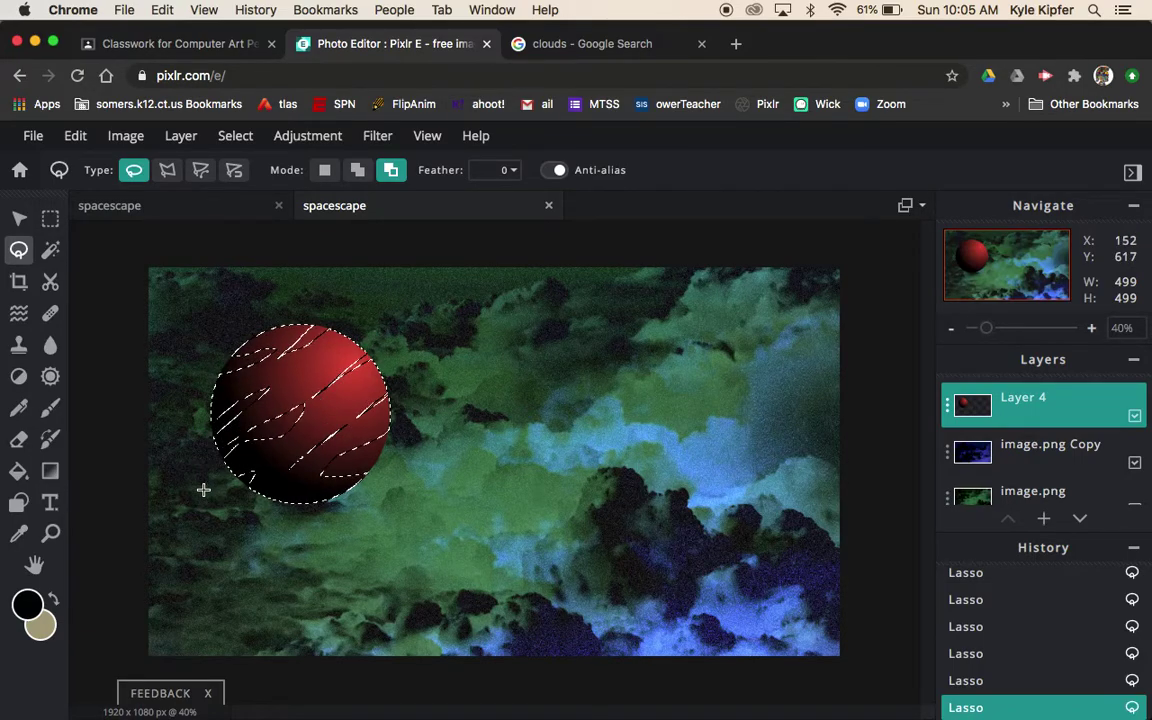
{"action": "mouse_move", "coordinate": [384, 356]}
{"action": "left_mouse_down"}
{"action": "mouse_move", "coordinate": [347, 334]}
{"action": "mouse_move", "coordinate": [314, 360]}
{"action": "left_mouse_up"}
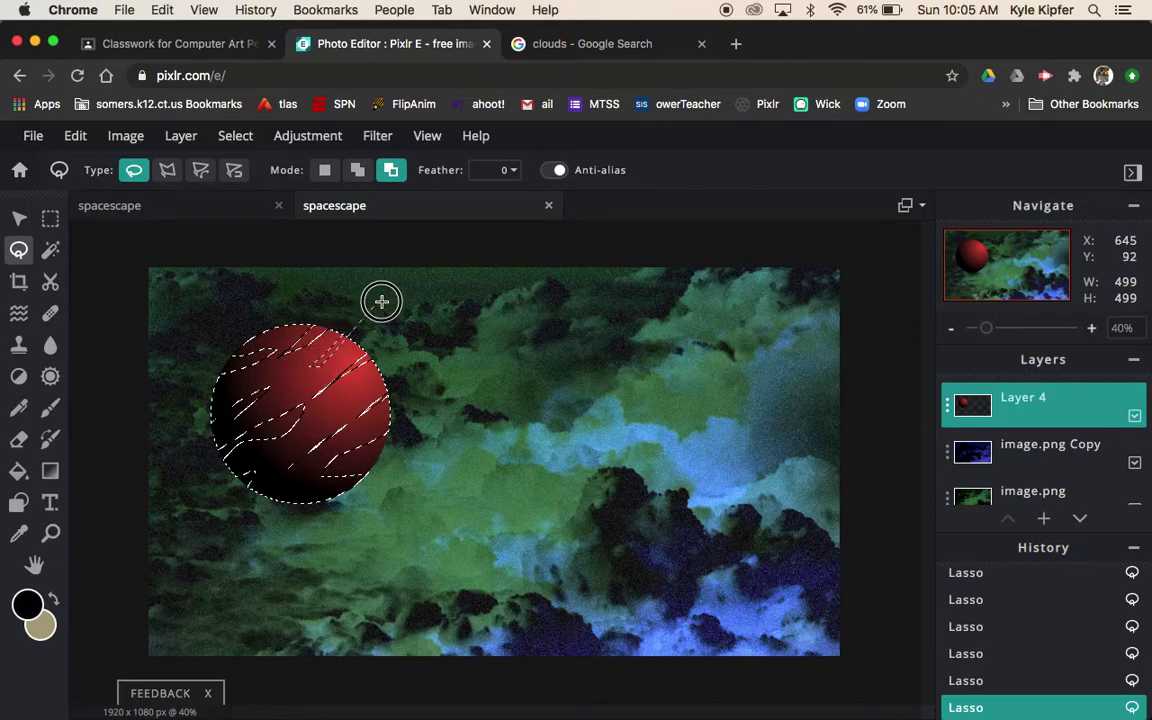
{"action": "mouse_move", "coordinate": [440, 381]}
{"action": "left_mouse_down"}
{"action": "mouse_move", "coordinate": [377, 365]}
{"action": "mouse_move", "coordinate": [348, 398]}
{"action": "mouse_move", "coordinate": [405, 372]}
{"action": "left_mouse_up"}
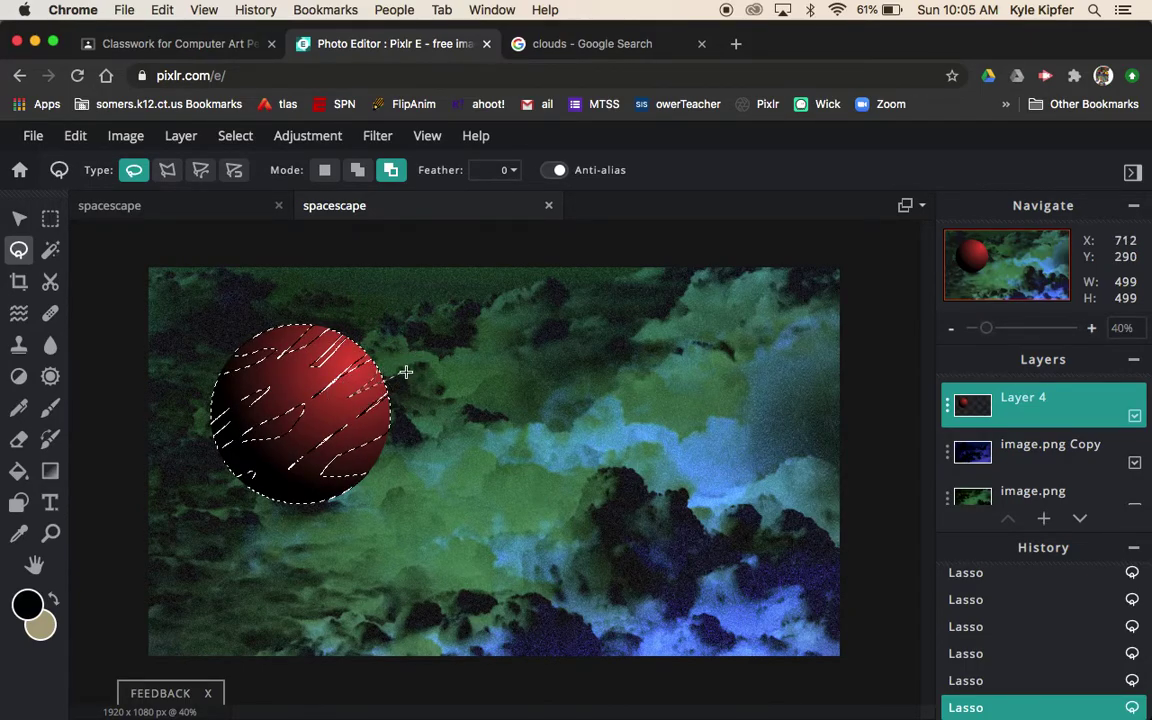
Add a new empty Layer 5 and choose the orange gradient preset
{"action": "left_click", "coordinate": [1043, 520]}
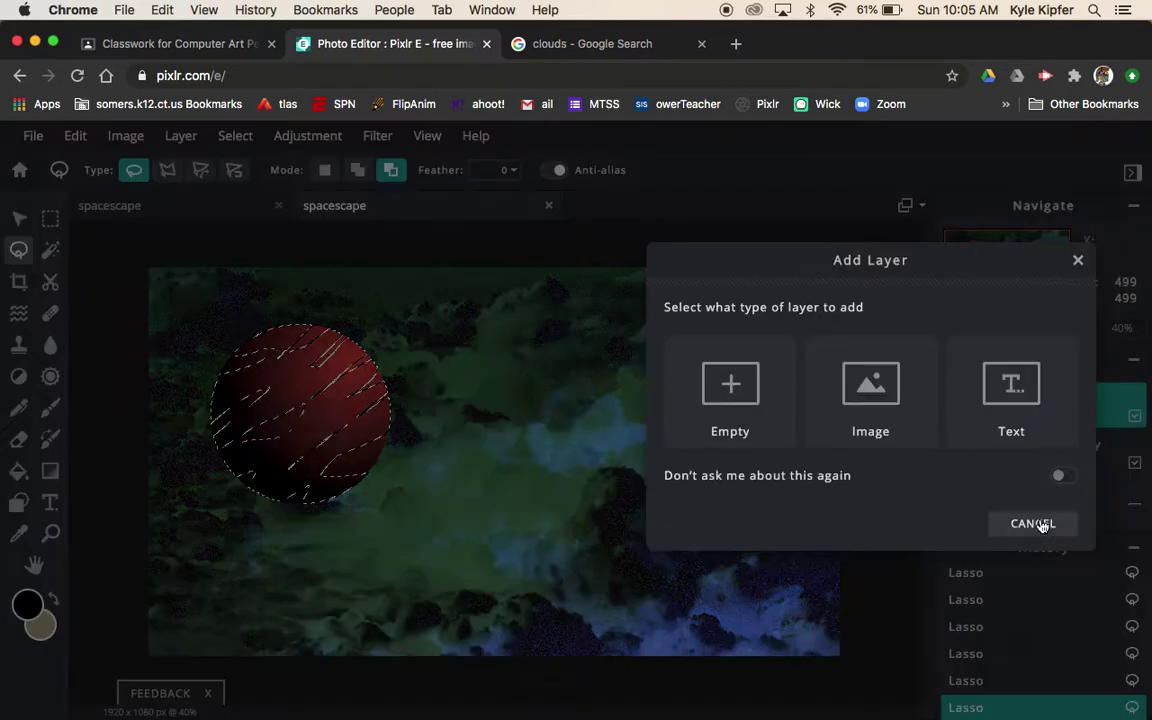
{"action": "left_click", "coordinate": [735, 390]}
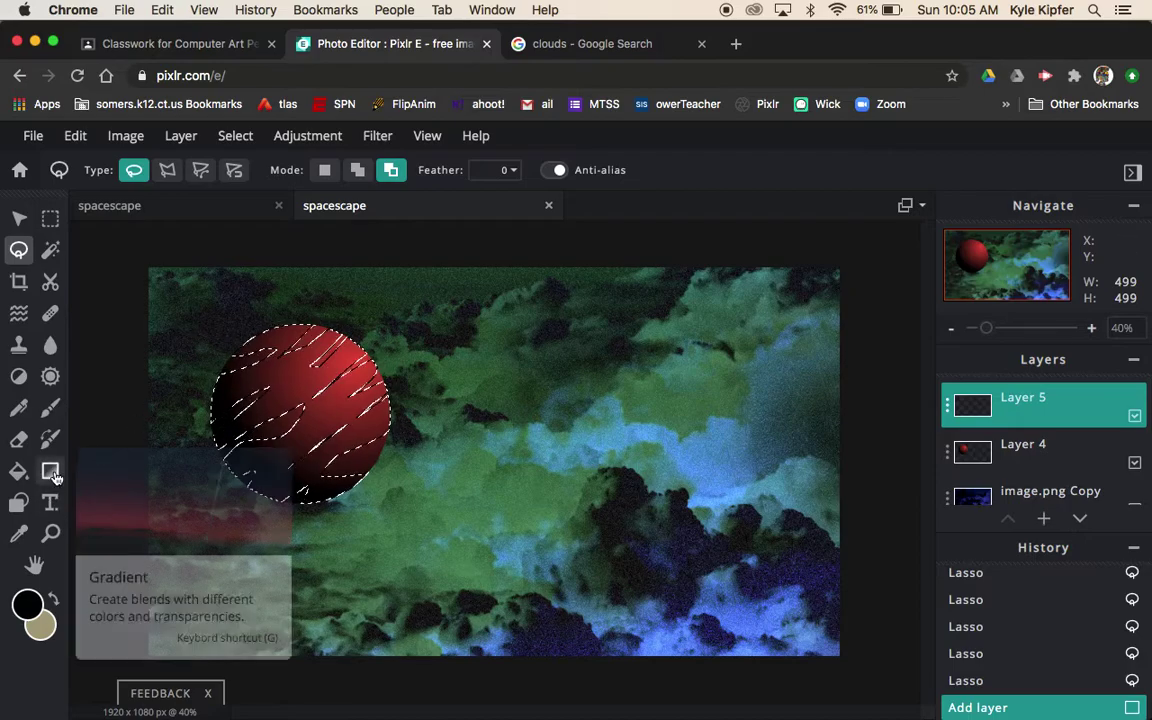
{"action": "left_click", "coordinate": [51, 472]}
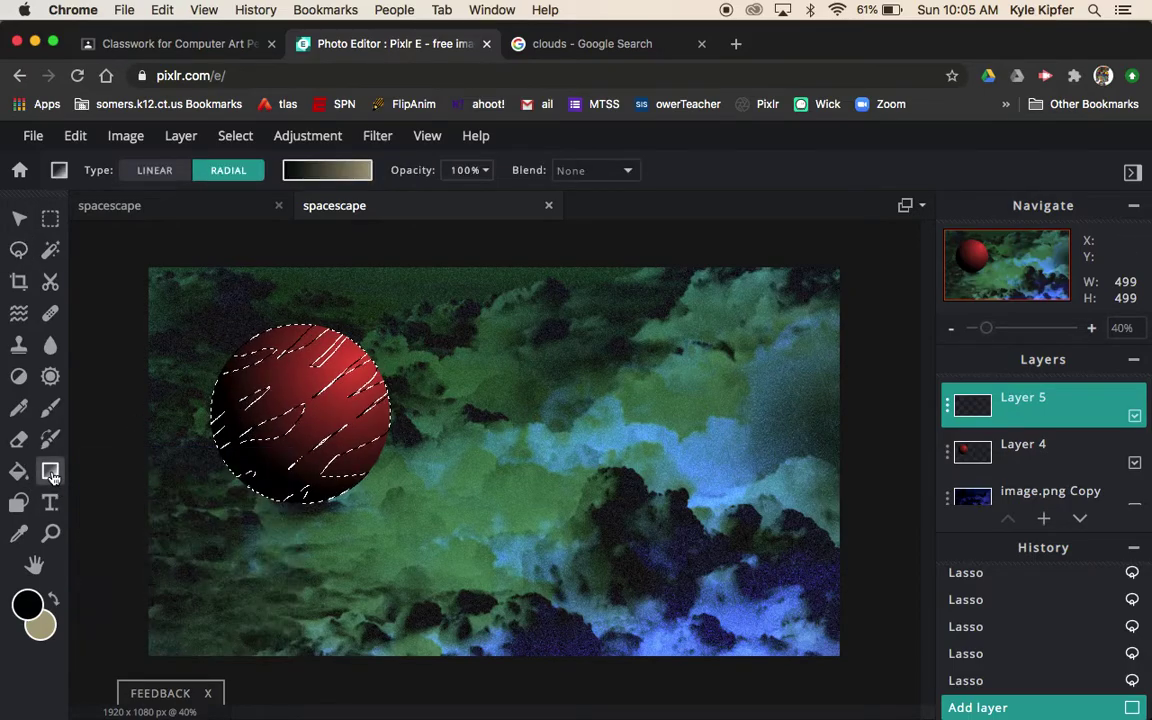
{"action": "left_click", "coordinate": [331, 172]}
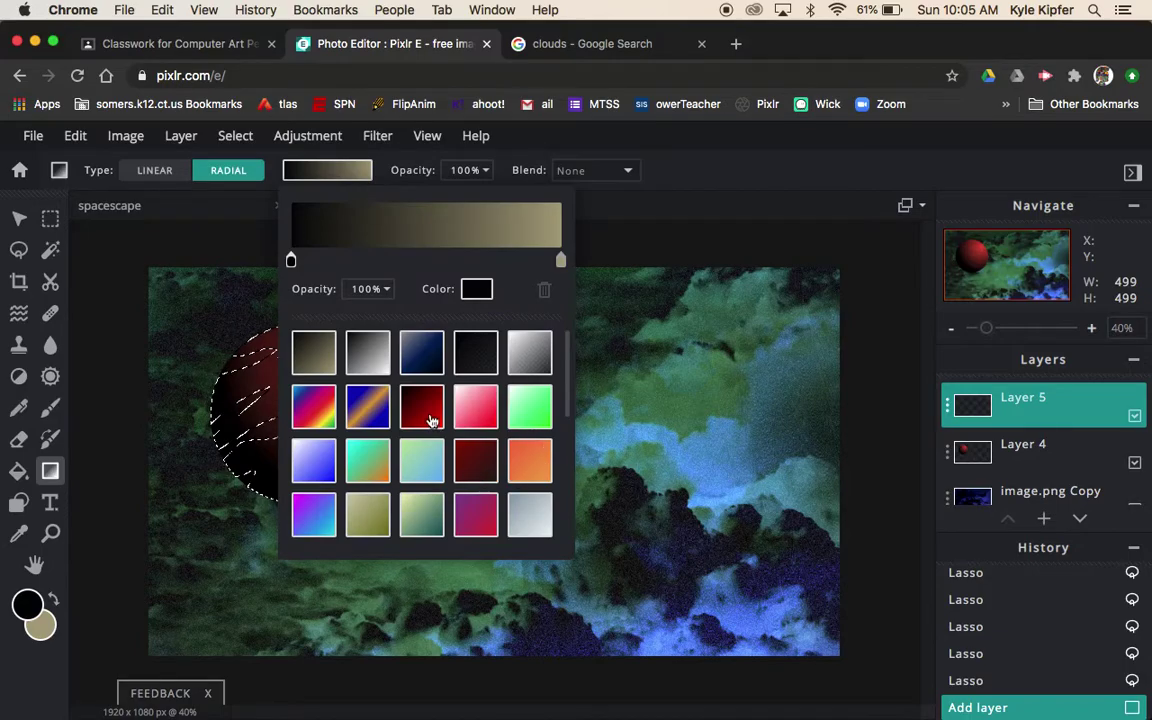
{"action": "scroll", "coordinate": [430, 418], "scroll_direction": "down", "scroll_amount": 3}
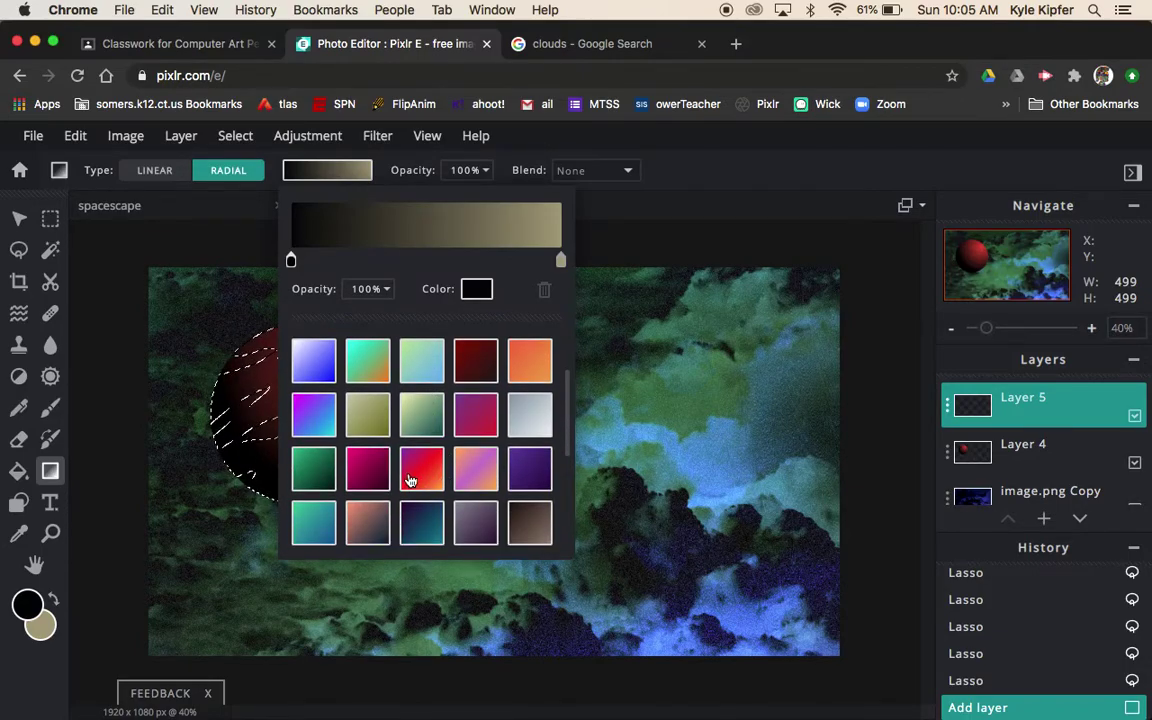
{"action": "left_click", "coordinate": [524, 362]}
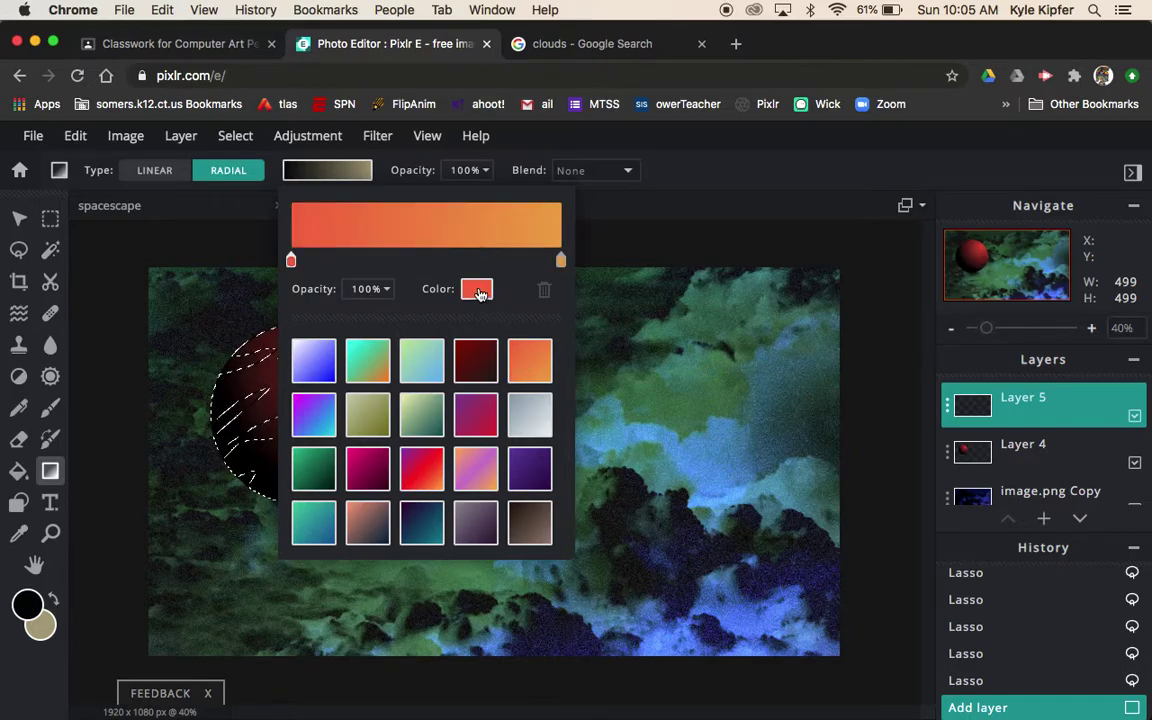
Fill the streaked selection with the orange radial gradient
{"action": "left_click_drag", "start_coordinate": [310, 345], "coordinate": [538, 454]}
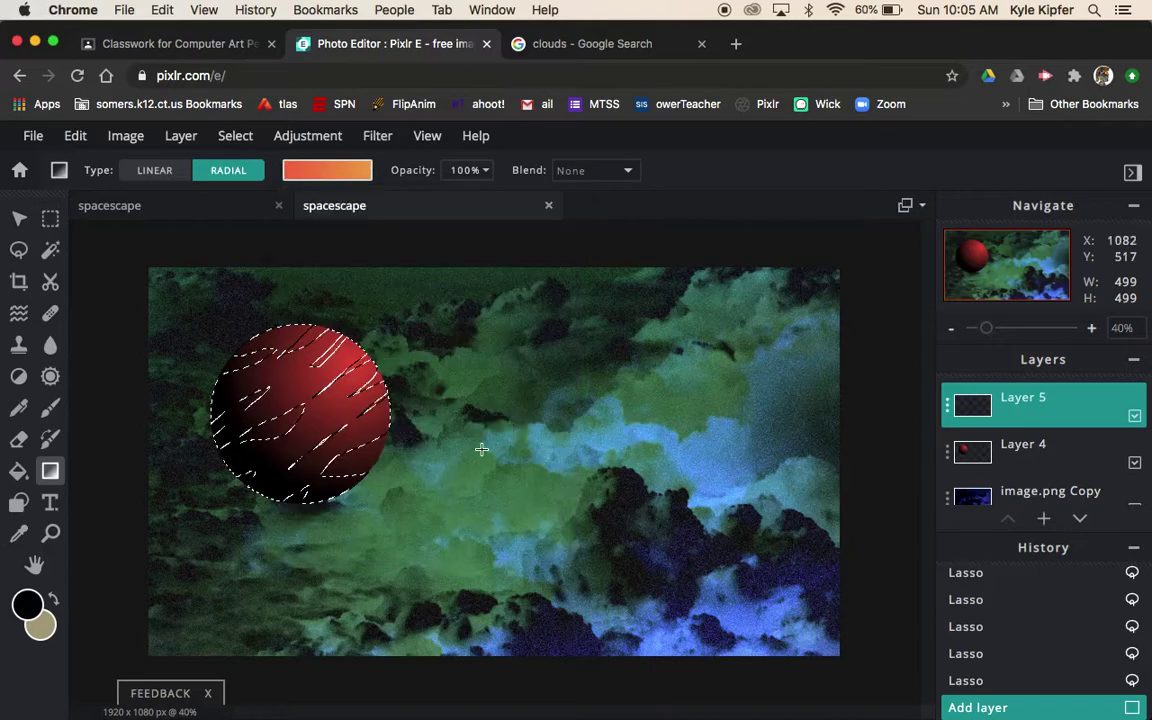
{"action": "left_click_drag", "start_coordinate": [340, 352], "coordinate": [263, 457]}
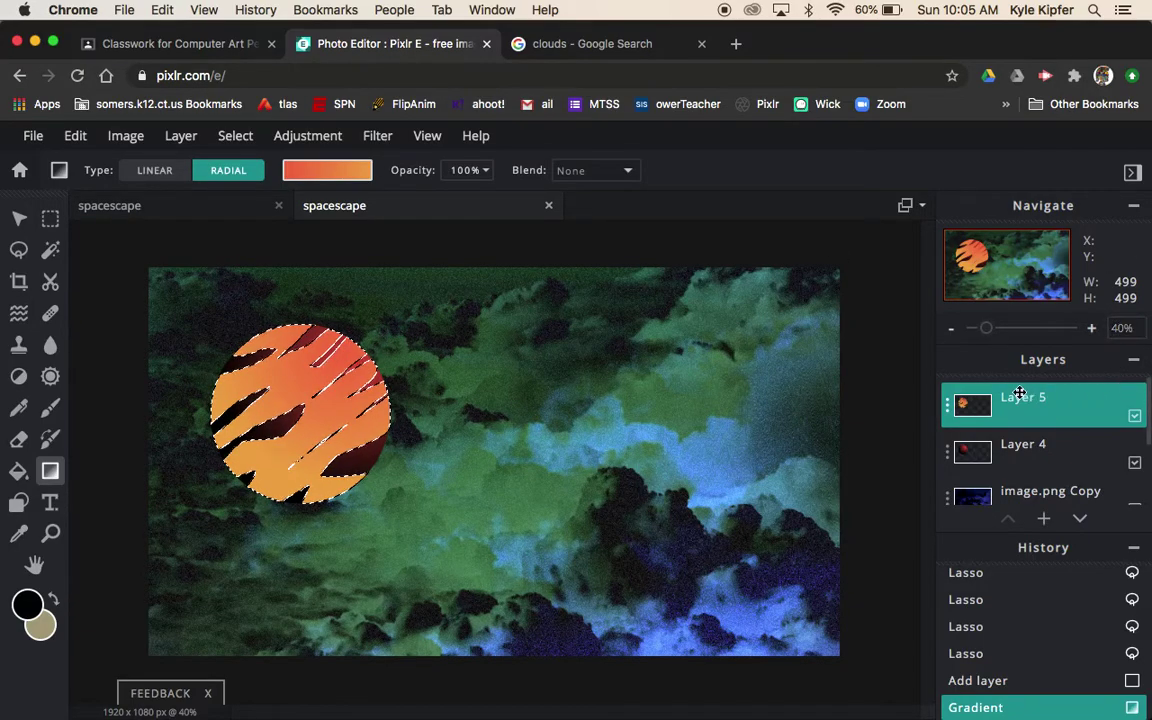
{"action": "key", "text": "super+z"}
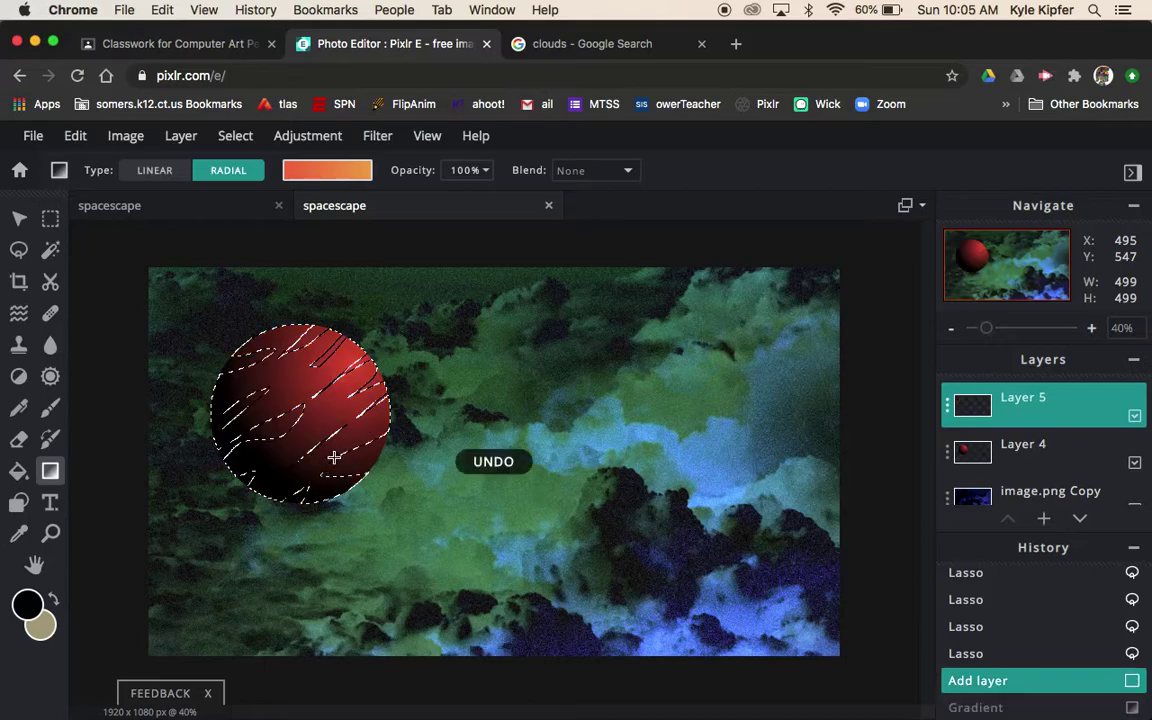
{"action": "key", "text": "super+shift+z"}
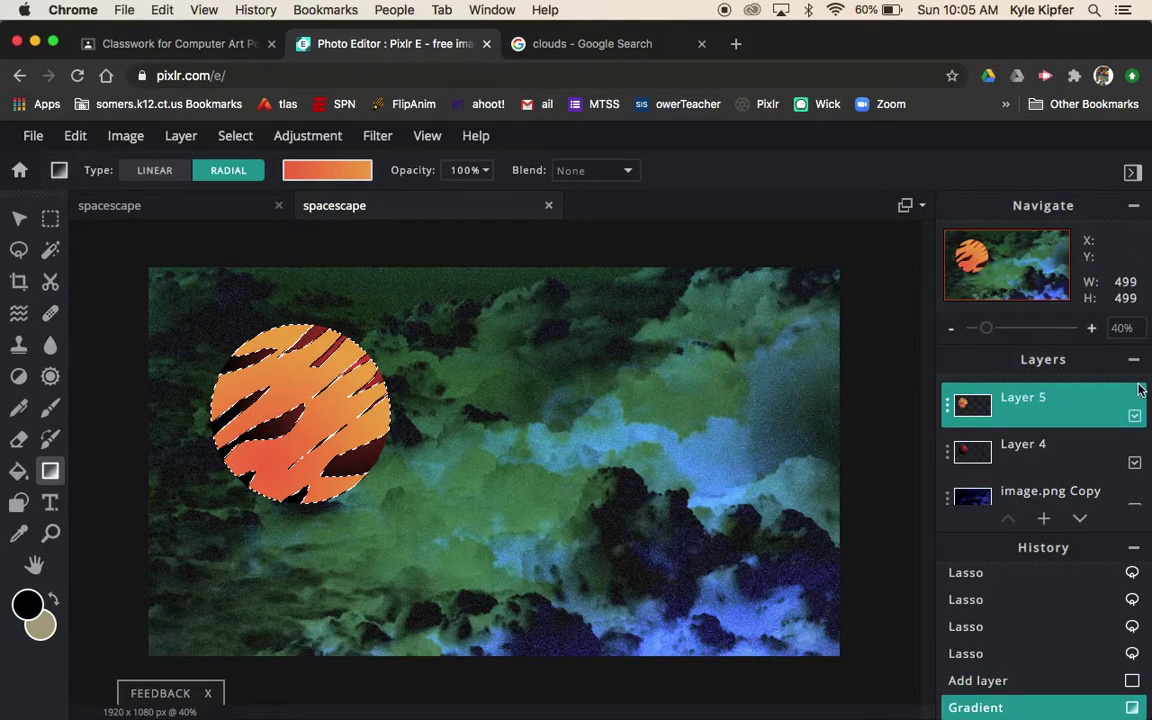
Try Multiply and Screen, settle on Overlay for Layer 5, then deselect
{"action": "left_click", "coordinate": [947, 406]}
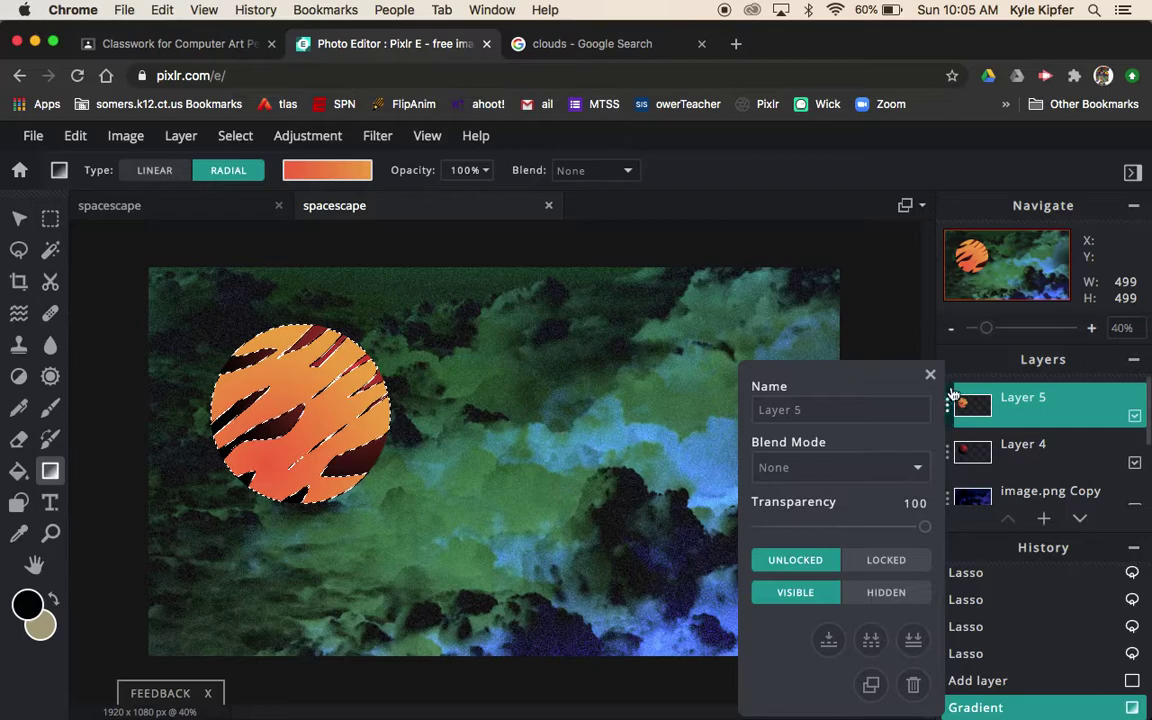
{"action": "left_click", "coordinate": [917, 471]}
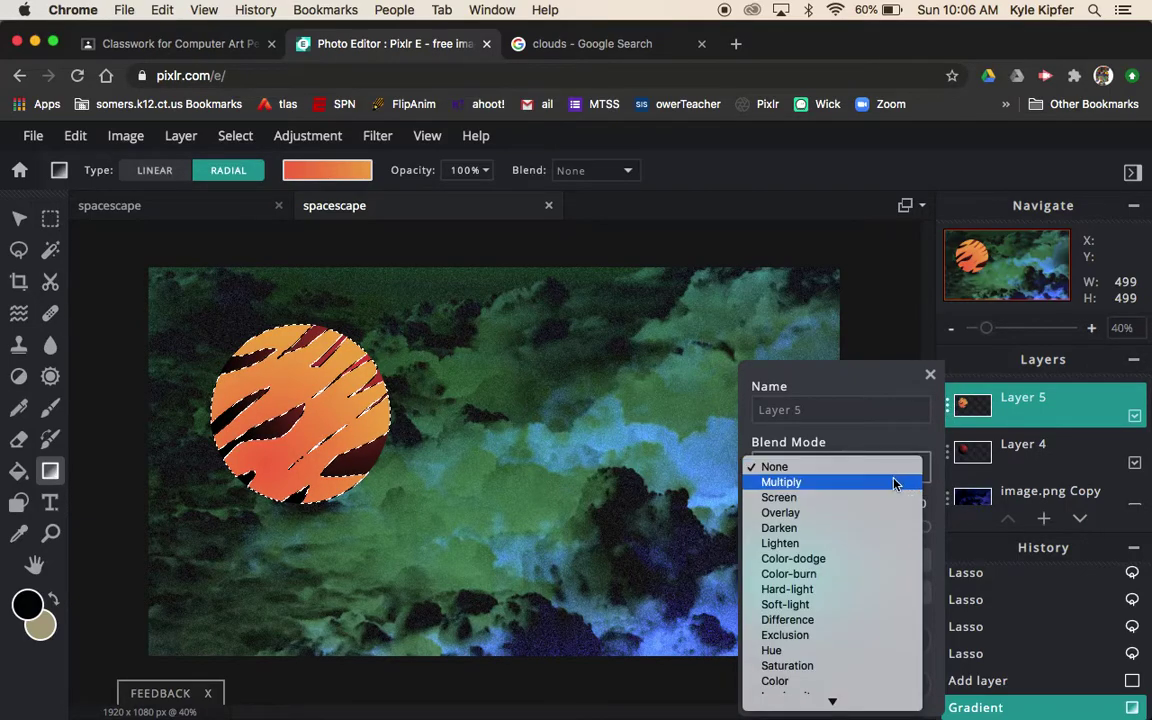
{"action": "left_click", "coordinate": [895, 482]}
{"action": "left_click", "coordinate": [920, 467]}
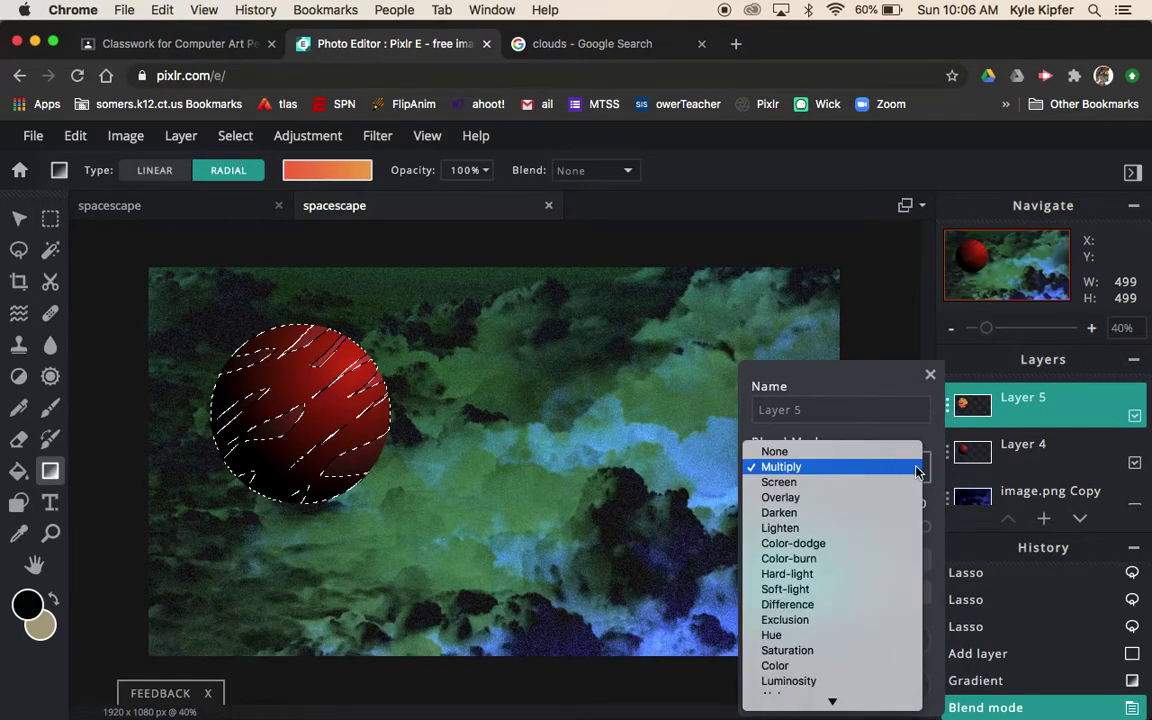
{"action": "left_click", "coordinate": [864, 480]}
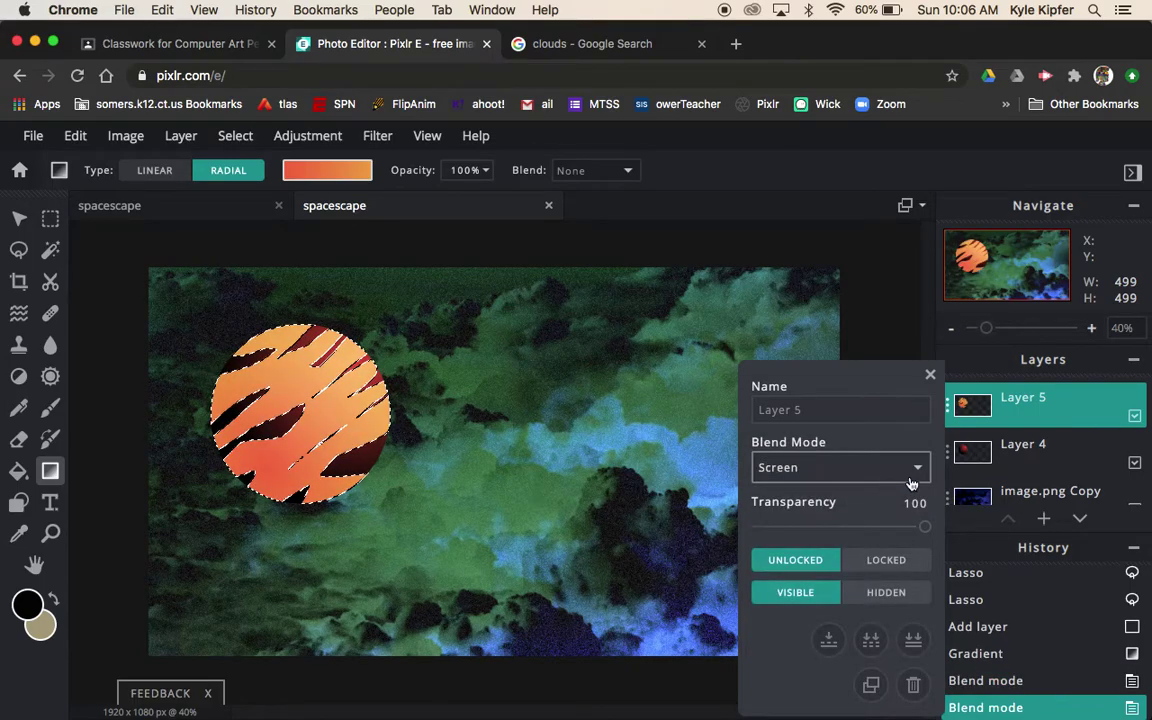
{"action": "left_click", "coordinate": [912, 484]}
{"action": "left_click", "coordinate": [864, 482]}
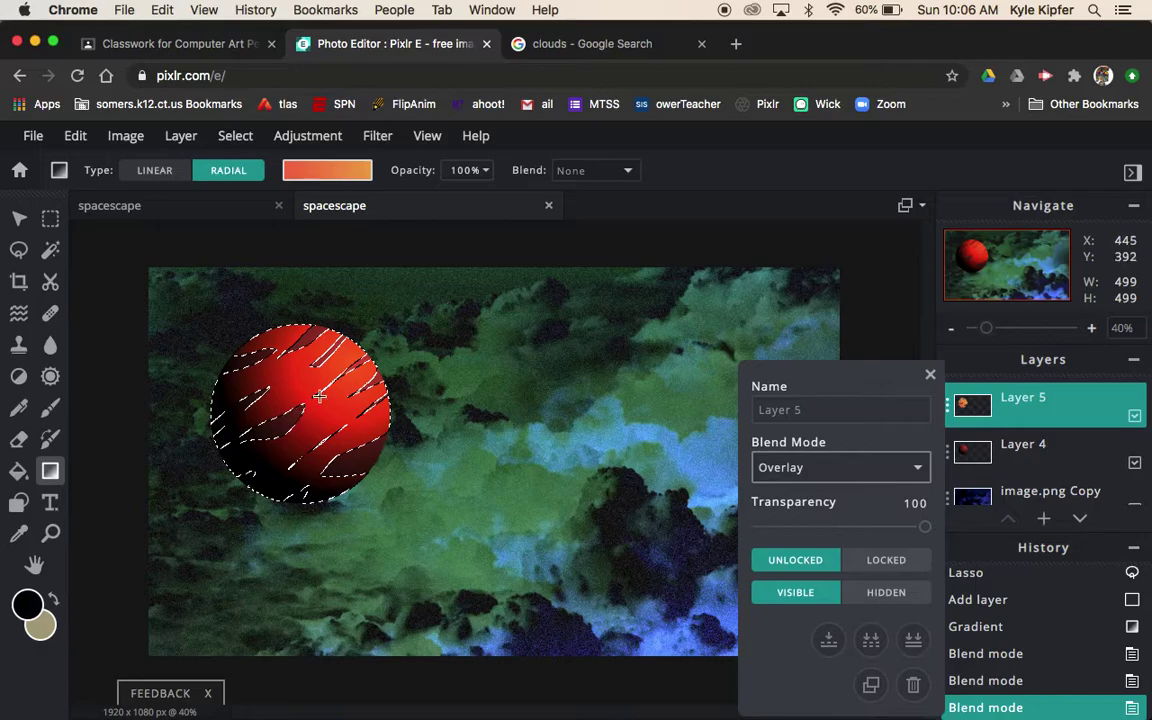
{"action": "left_click", "coordinate": [930, 376]}
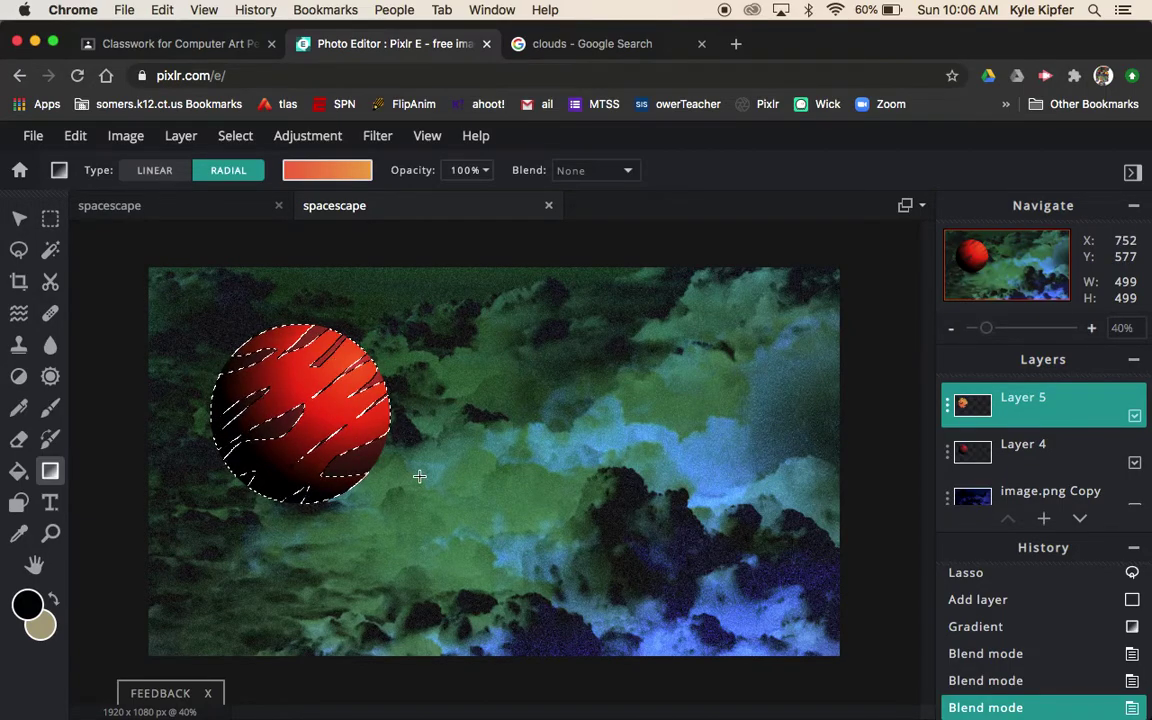
{"action": "key", "text": "super+d"}
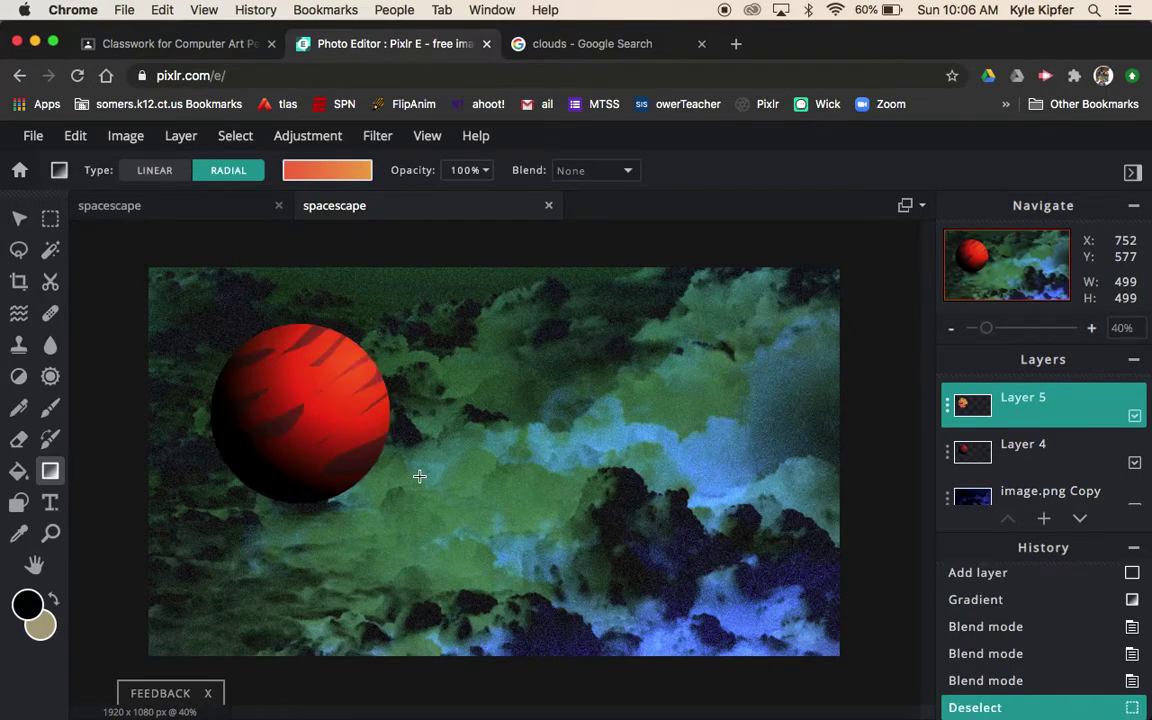
Merge the bands into the planet layer and move it to left 123, top 137
{"action": "left_click", "coordinate": [946, 410]}
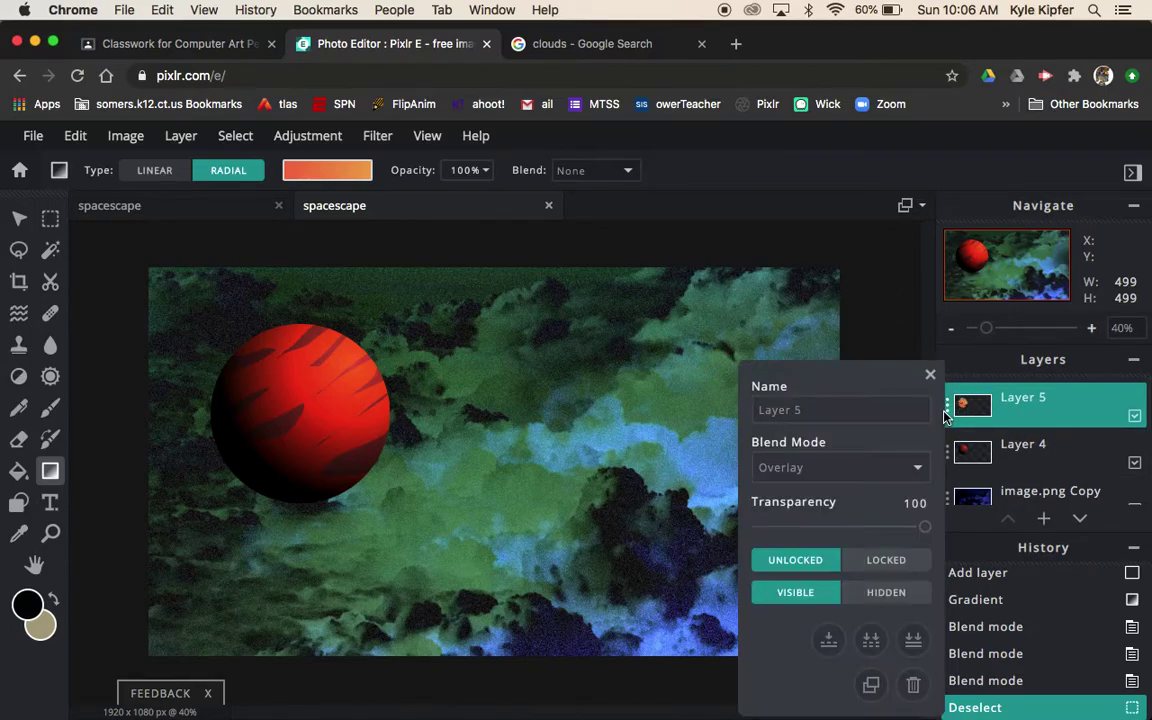
{"action": "left_click", "coordinate": [829, 640]}
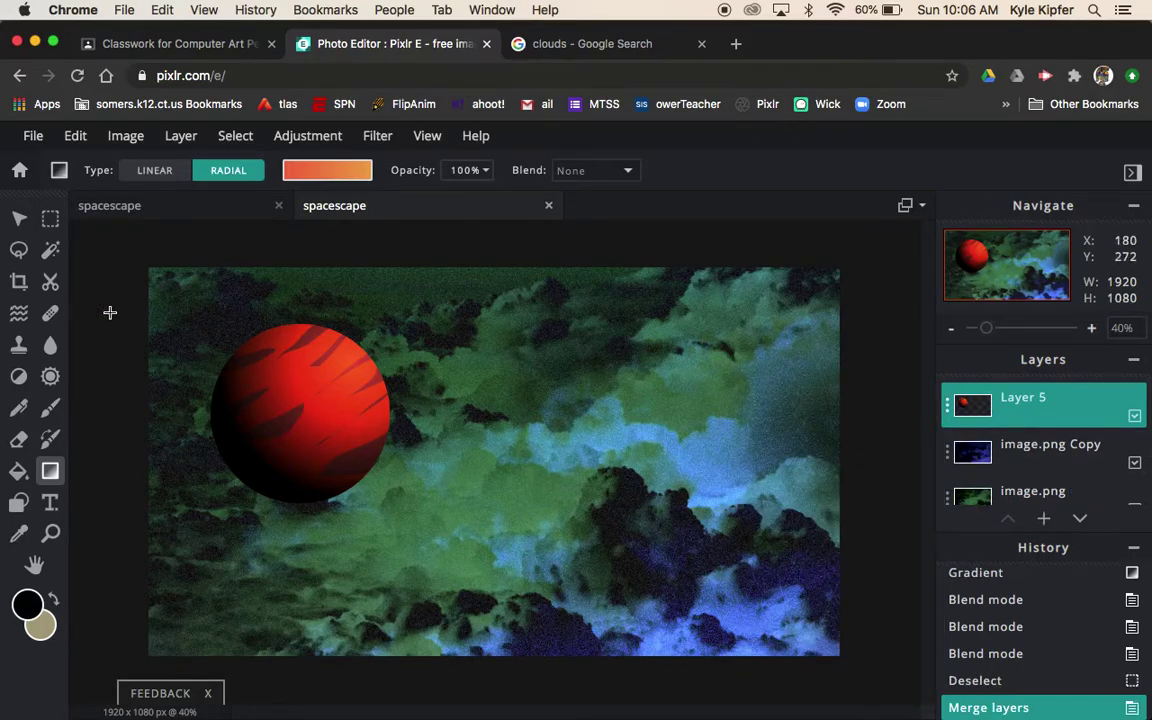
{"action": "left_click", "coordinate": [19, 218]}
{"action": "left_click_drag", "start_coordinate": [308, 409], "coordinate": [316, 509]}
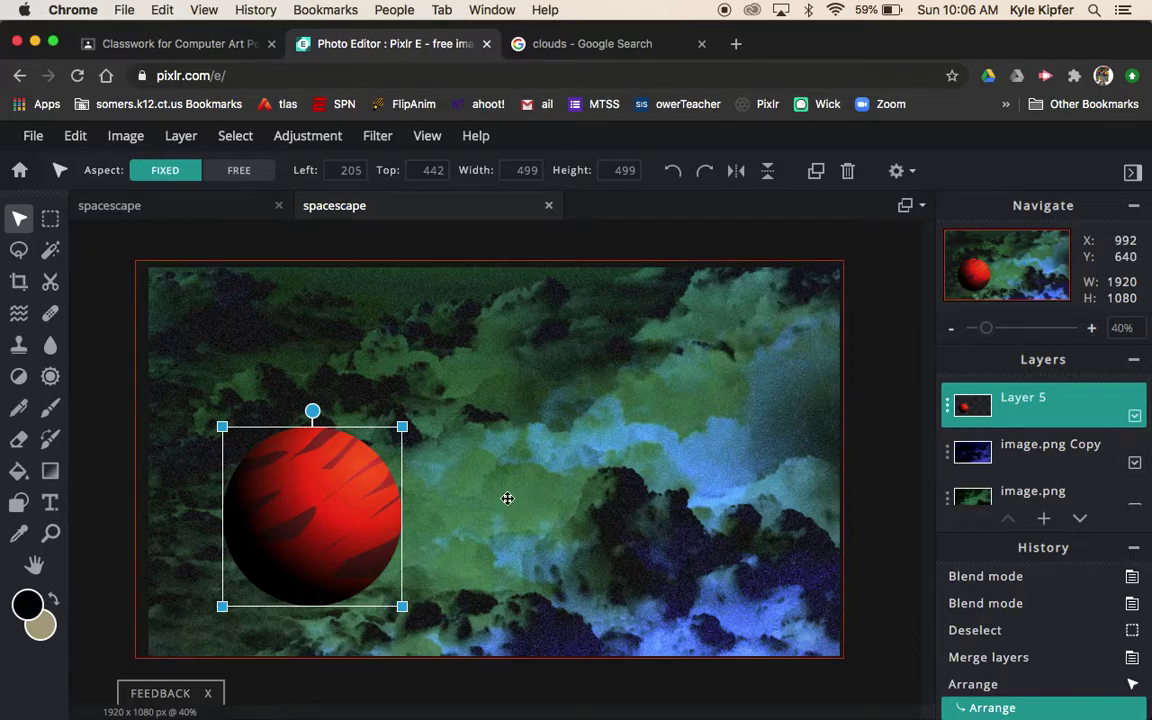
{"action": "left_click_drag", "start_coordinate": [324, 518], "coordinate": [296, 410]}
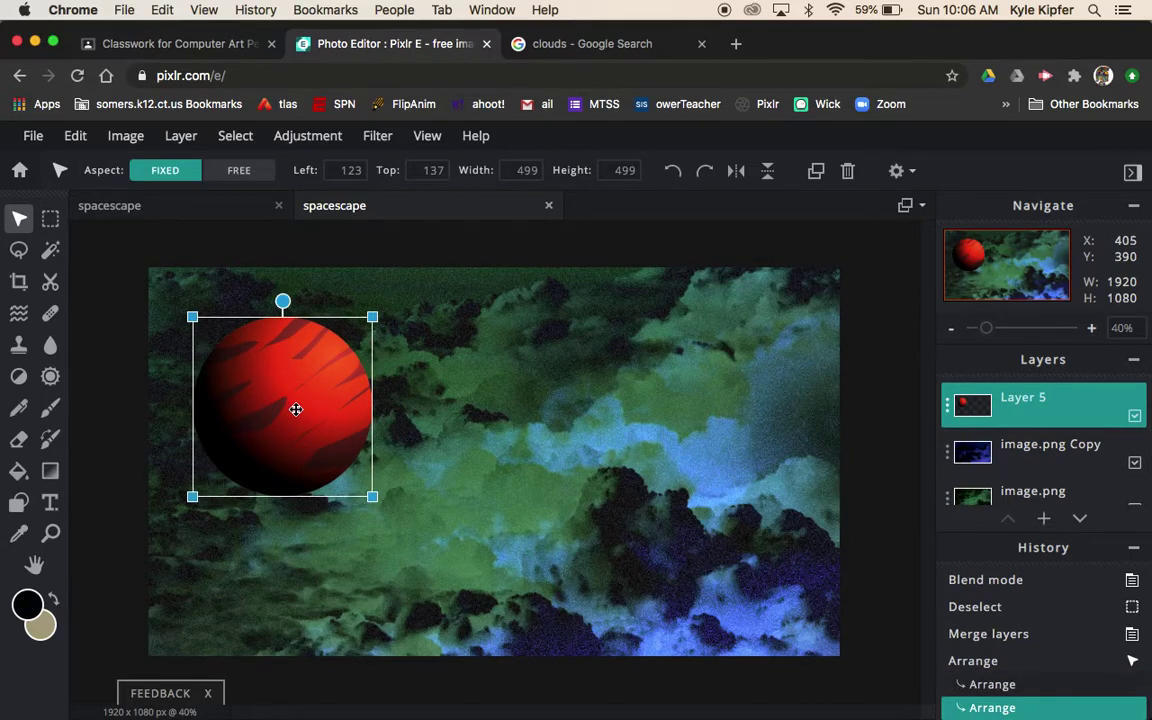
Set the Blur/Sharpen/Smudge tool to Smudge with the soft 150 px brush
{"action": "left_click", "coordinate": [51, 346]}
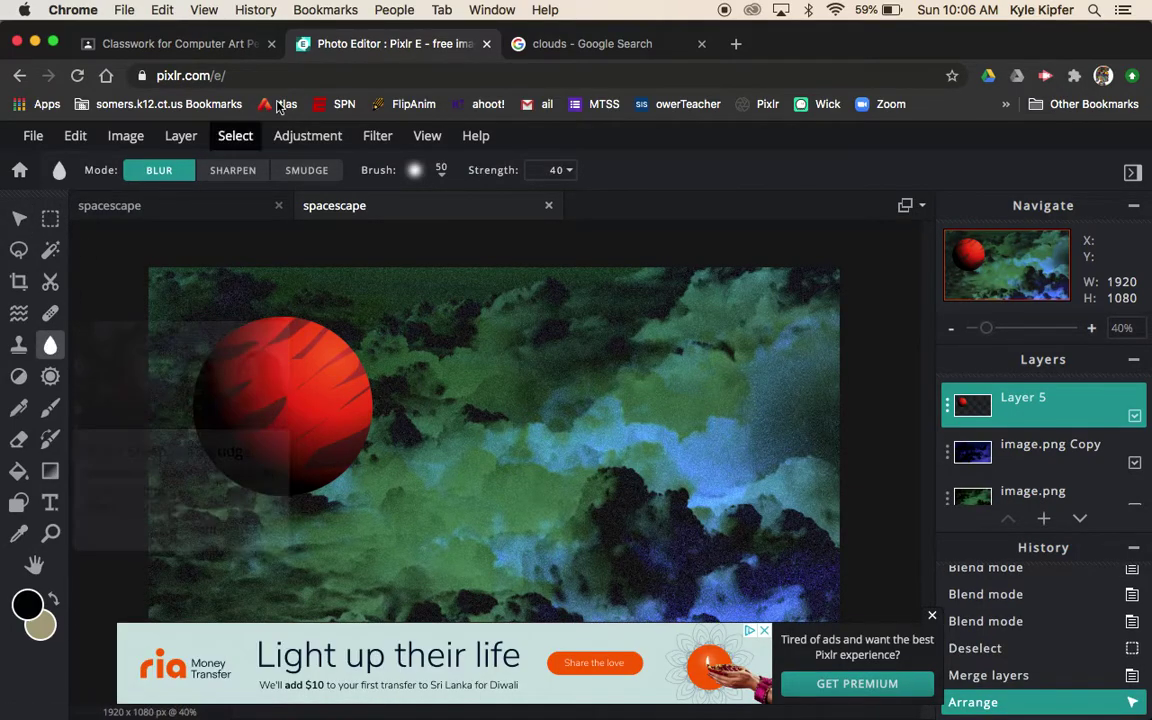
{"action": "left_click", "coordinate": [306, 171]}
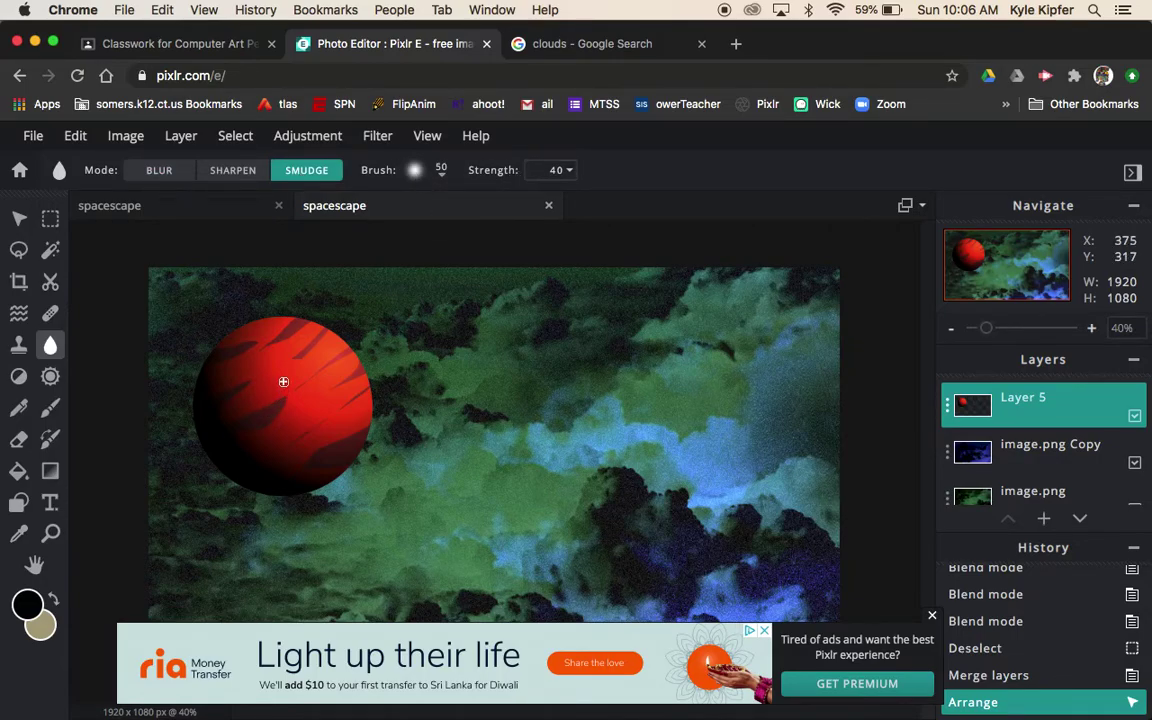
{"action": "left_click", "coordinate": [442, 174]}
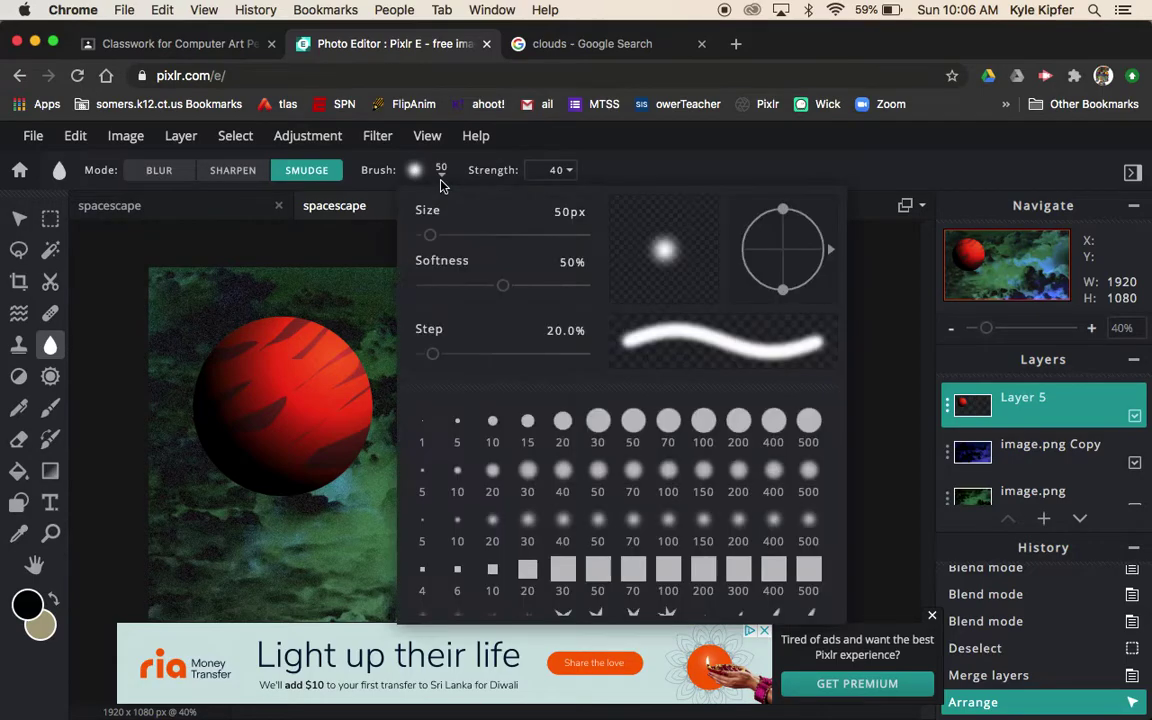
{"action": "left_click", "coordinate": [712, 476]}
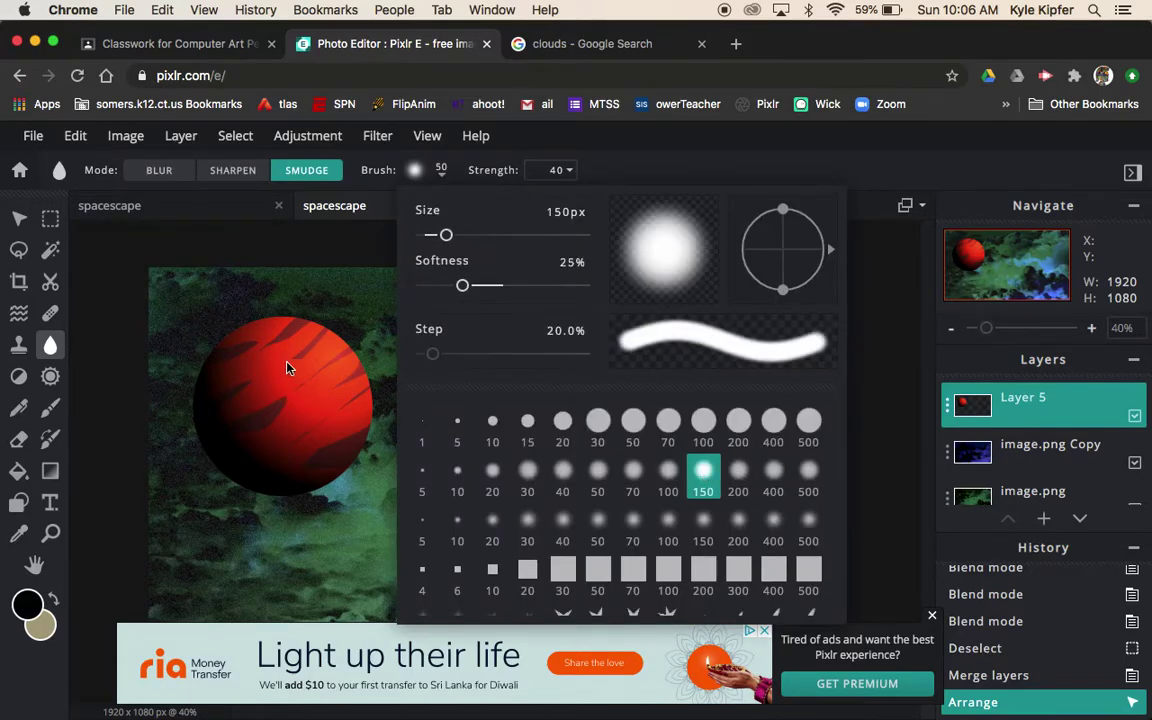
{"action": "left_click", "coordinate": [292, 323]}
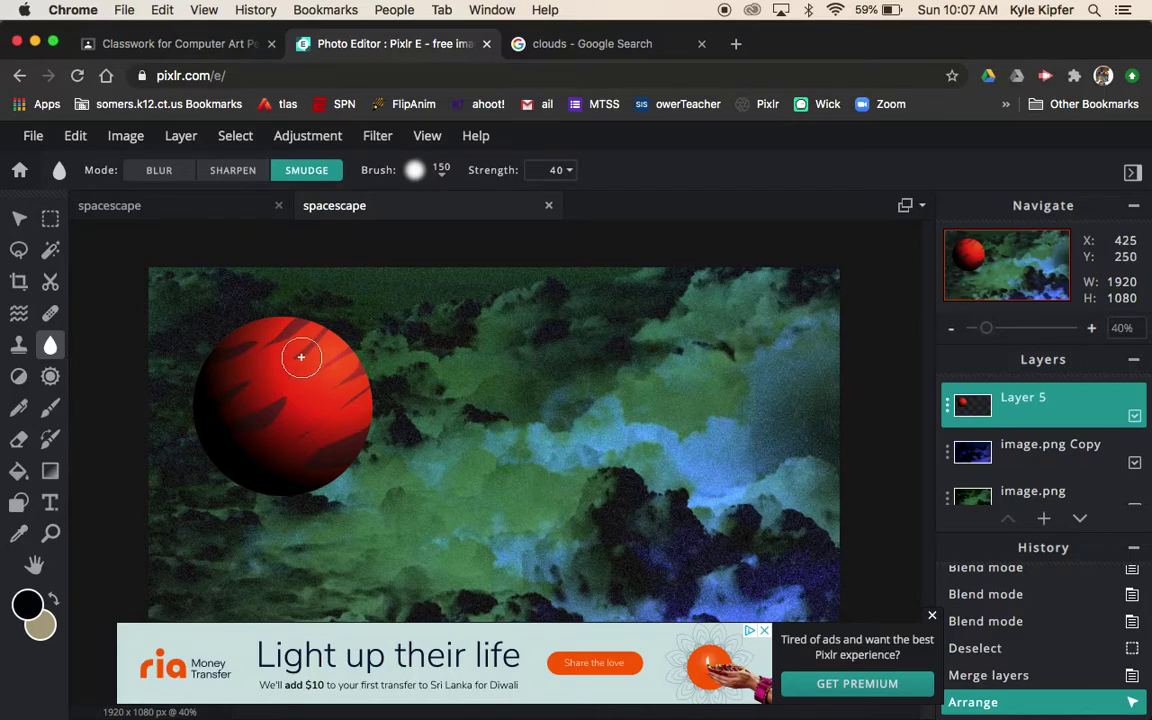
Smudge the planet's dark stripes into swirls, undoing the stroke that flattened its rim
{"action": "mouse_move", "coordinate": [237, 417]}
{"action": "left_mouse_down"}
{"action": "mouse_move", "coordinate": [257, 375]}
{"action": "mouse_move", "coordinate": [287, 423]}
{"action": "mouse_move", "coordinate": [466, 381]}
{"action": "mouse_move", "coordinate": [362, 425]}
{"action": "mouse_move", "coordinate": [312, 339]}
{"action": "mouse_move", "coordinate": [282, 344]}
{"action": "mouse_move", "coordinate": [320, 357]}
{"action": "mouse_move", "coordinate": [325, 373]}
{"action": "mouse_move", "coordinate": [342, 370]}
{"action": "mouse_move", "coordinate": [332, 427]}
{"action": "mouse_move", "coordinate": [288, 468]}
{"action": "mouse_move", "coordinate": [311, 437]}
{"action": "left_mouse_up"}
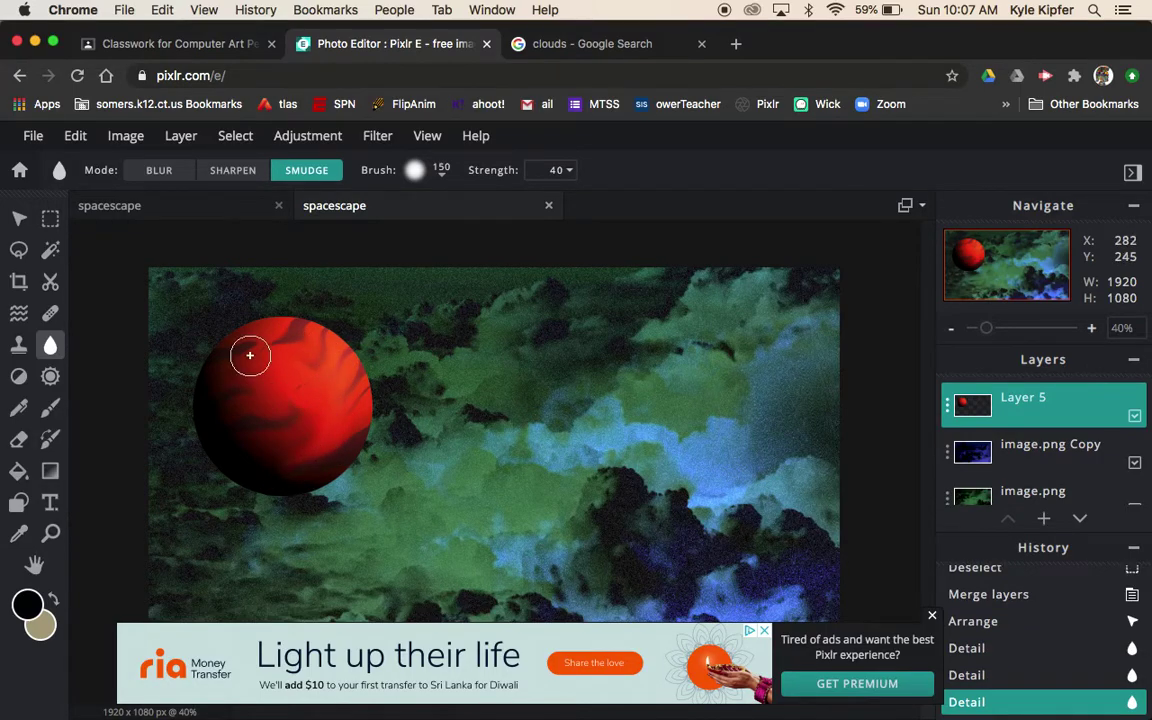
{"action": "mouse_move", "coordinate": [245, 371]}
{"action": "left_mouse_down"}
{"action": "mouse_move", "coordinate": [256, 410]}
{"action": "mouse_move", "coordinate": [238, 387]}
{"action": "mouse_move", "coordinate": [235, 444]}
{"action": "mouse_move", "coordinate": [285, 445]}
{"action": "left_mouse_up"}
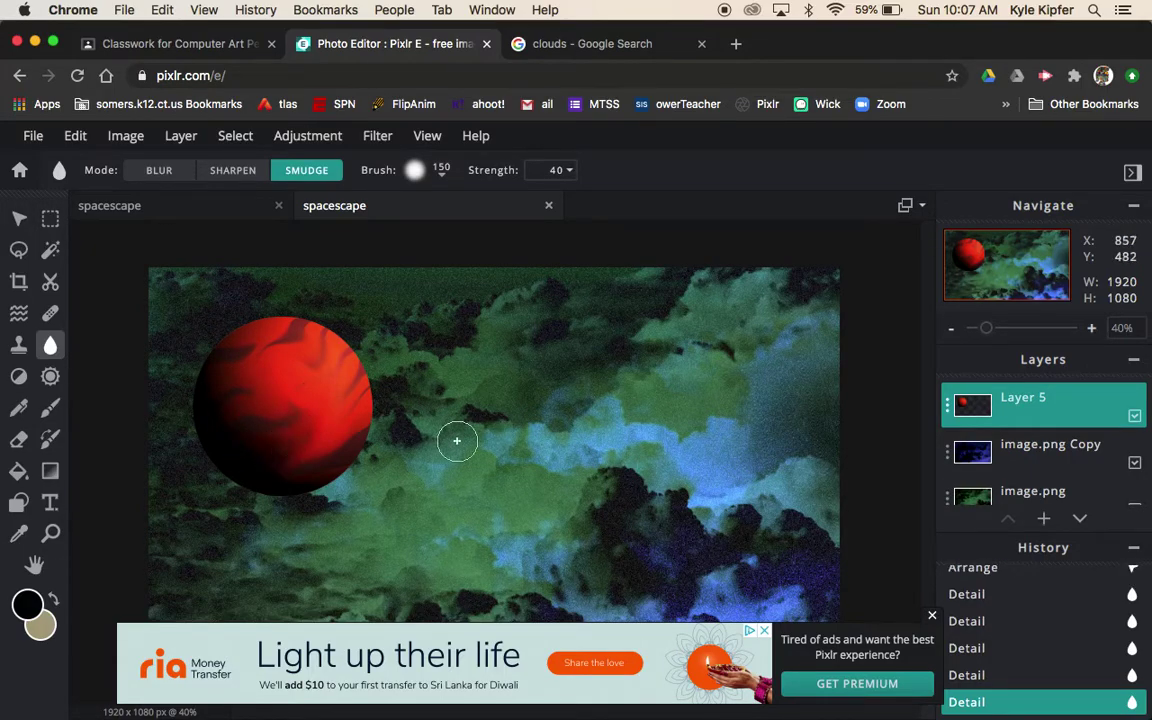
{"action": "mouse_move", "coordinate": [278, 339]}
{"action": "left_mouse_down"}
{"action": "mouse_move", "coordinate": [276, 388]}
{"action": "mouse_move", "coordinate": [225, 390]}
{"action": "mouse_move", "coordinate": [234, 402]}
{"action": "mouse_move", "coordinate": [298, 355]}
{"action": "left_mouse_up"}
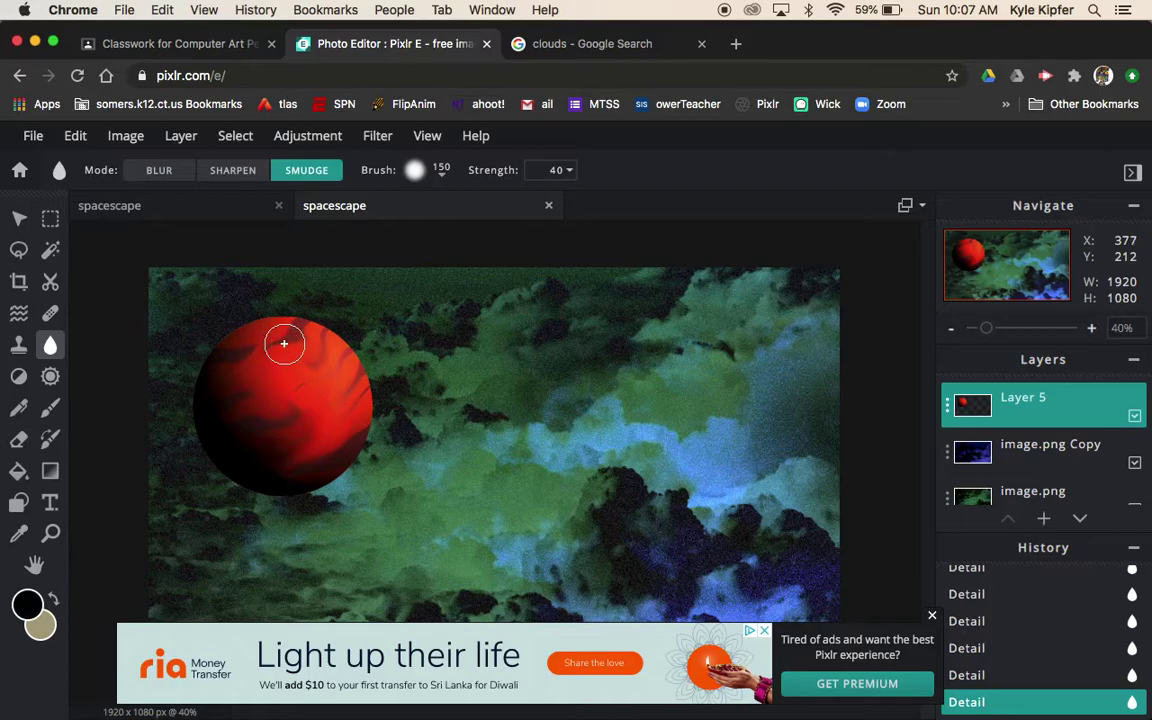
{"action": "mouse_move", "coordinate": [293, 323]}
{"action": "left_mouse_down"}
{"action": "mouse_move", "coordinate": [245, 317]}
{"action": "mouse_move", "coordinate": [256, 347]}
{"action": "mouse_move", "coordinate": [300, 290]}
{"action": "left_mouse_up"}
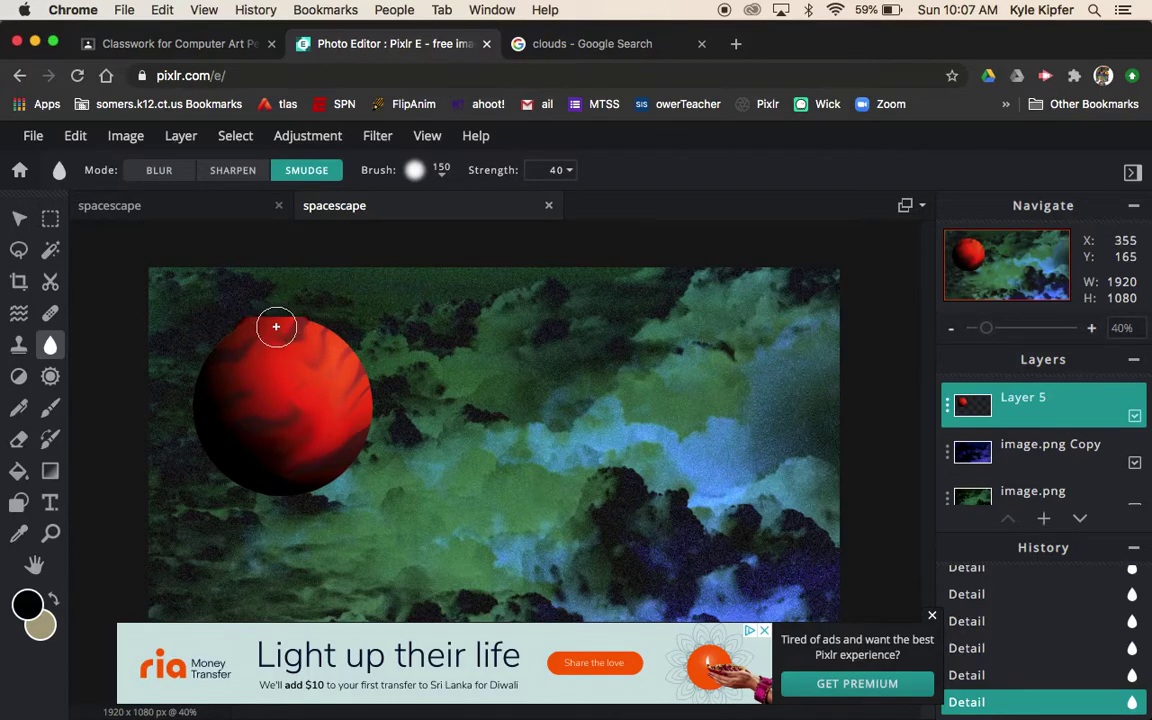
{"action": "key", "text": "super+z"}
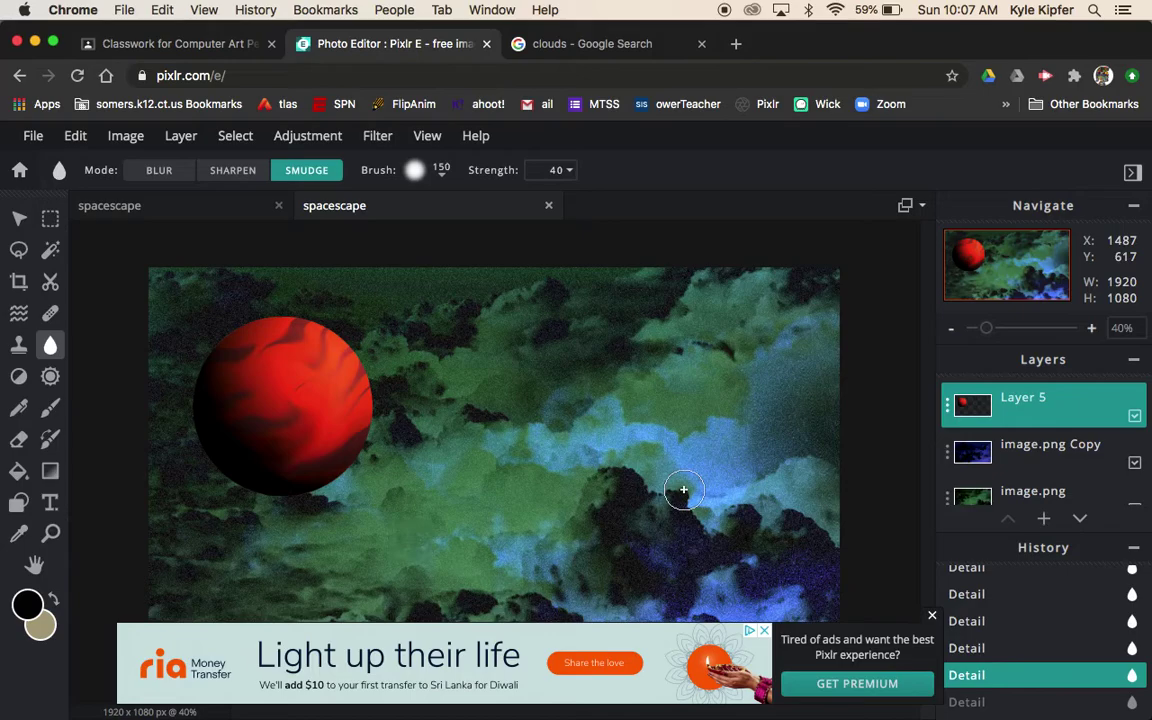
{"action": "left_click", "coordinate": [932, 614]}
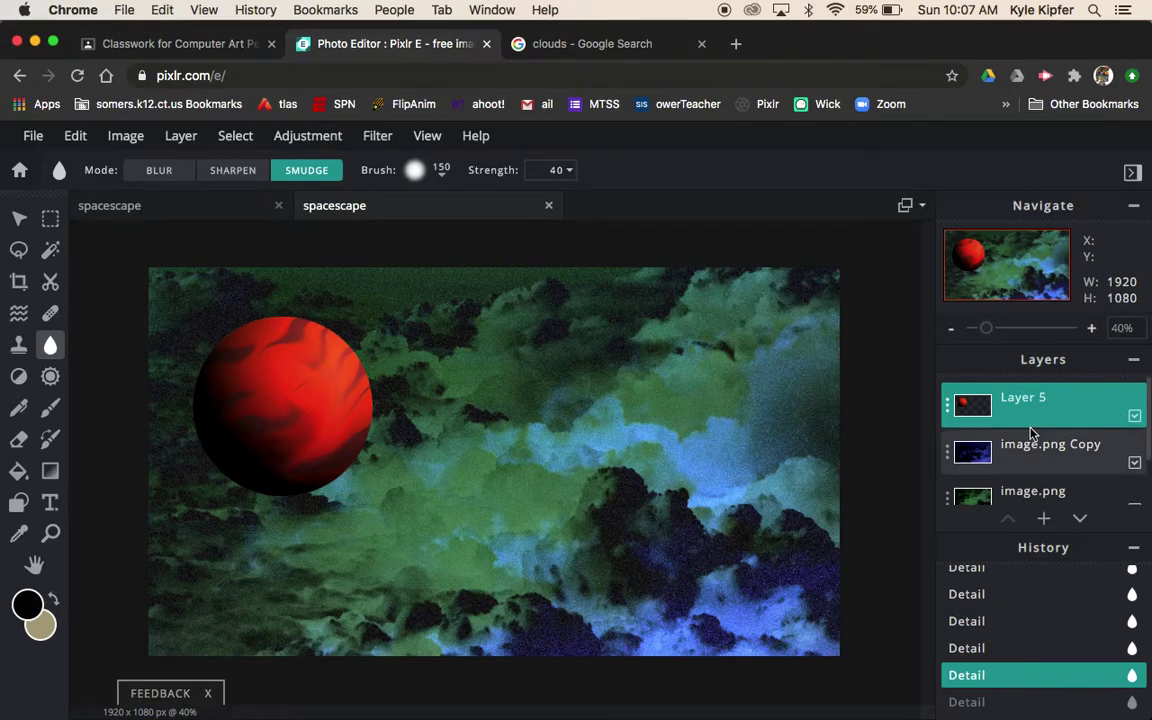
Duplicate the red planet layer with the move tool active, creating Layer 5 Copy
{"action": "scroll", "coordinate": [1030, 436], "scroll_direction": "down", "scroll_amount": 1}
{"action": "scroll", "coordinate": [1033, 432], "scroll_direction": "up", "scroll_amount": 1}
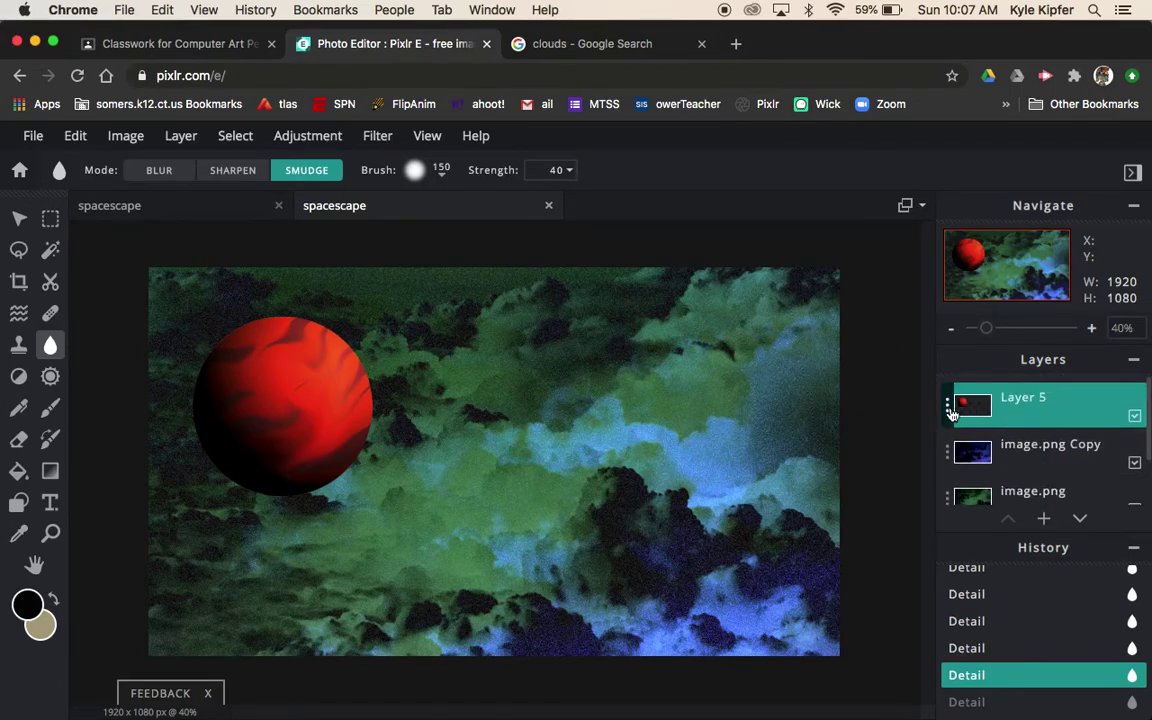
{"action": "left_click", "coordinate": [20, 216]}
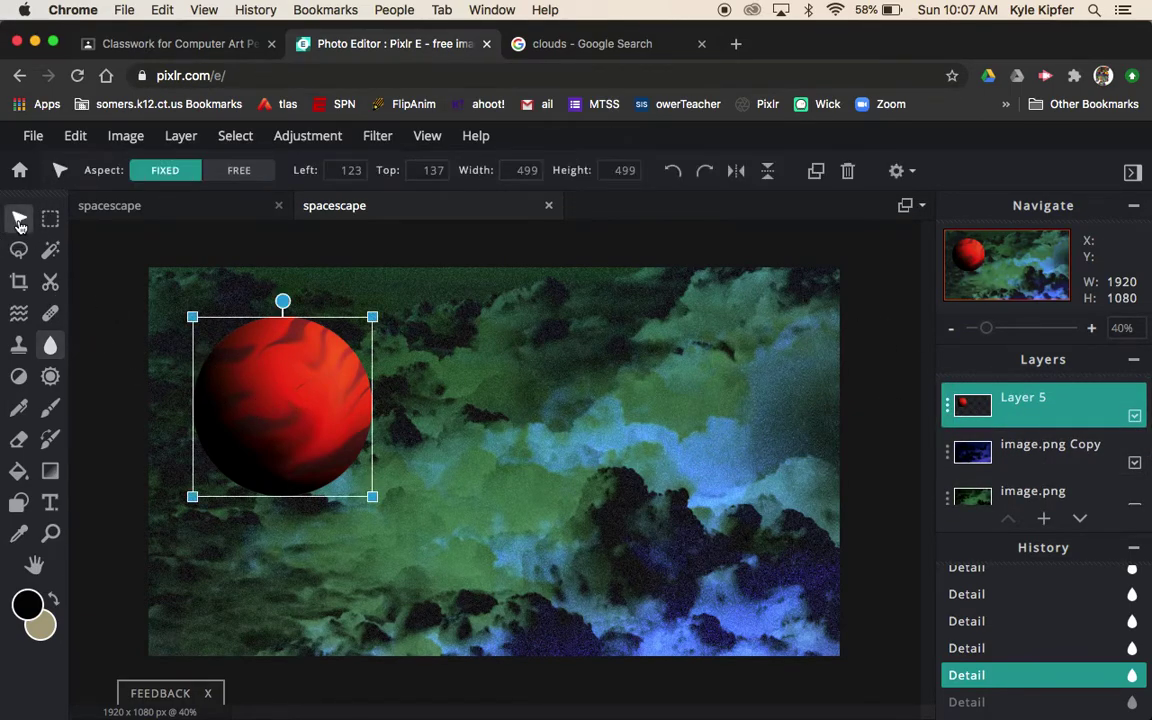
{"action": "right_click", "coordinate": [292, 390]}
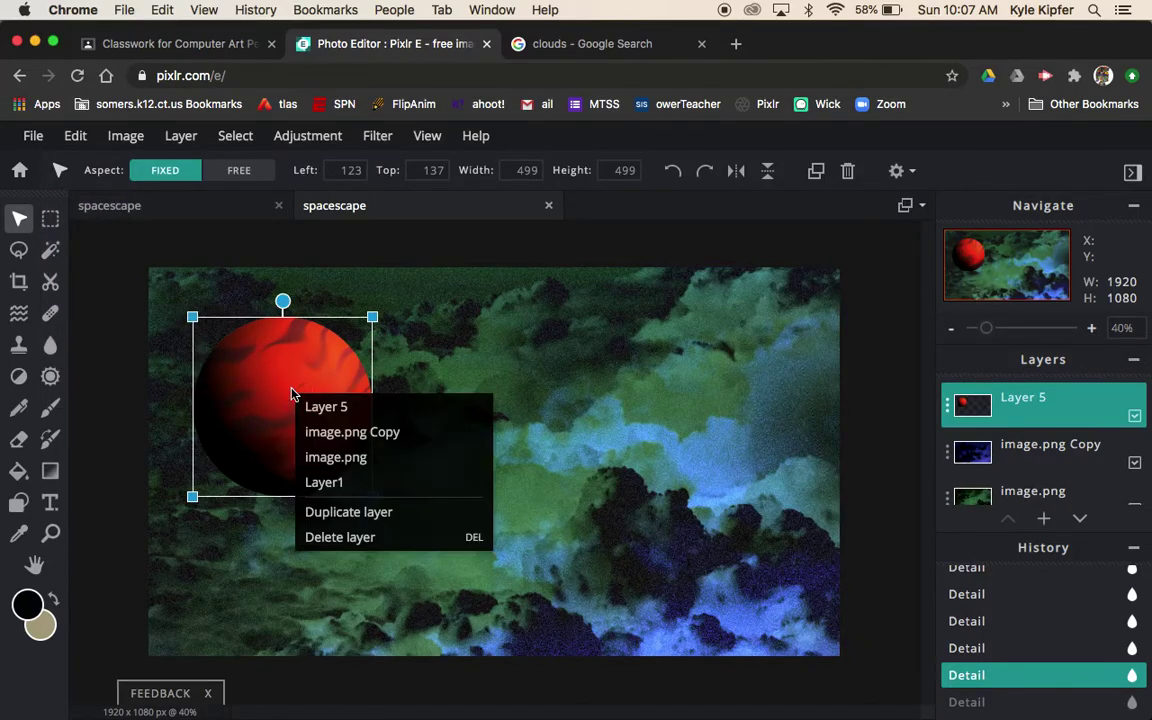
{"action": "left_click", "coordinate": [349, 511]}
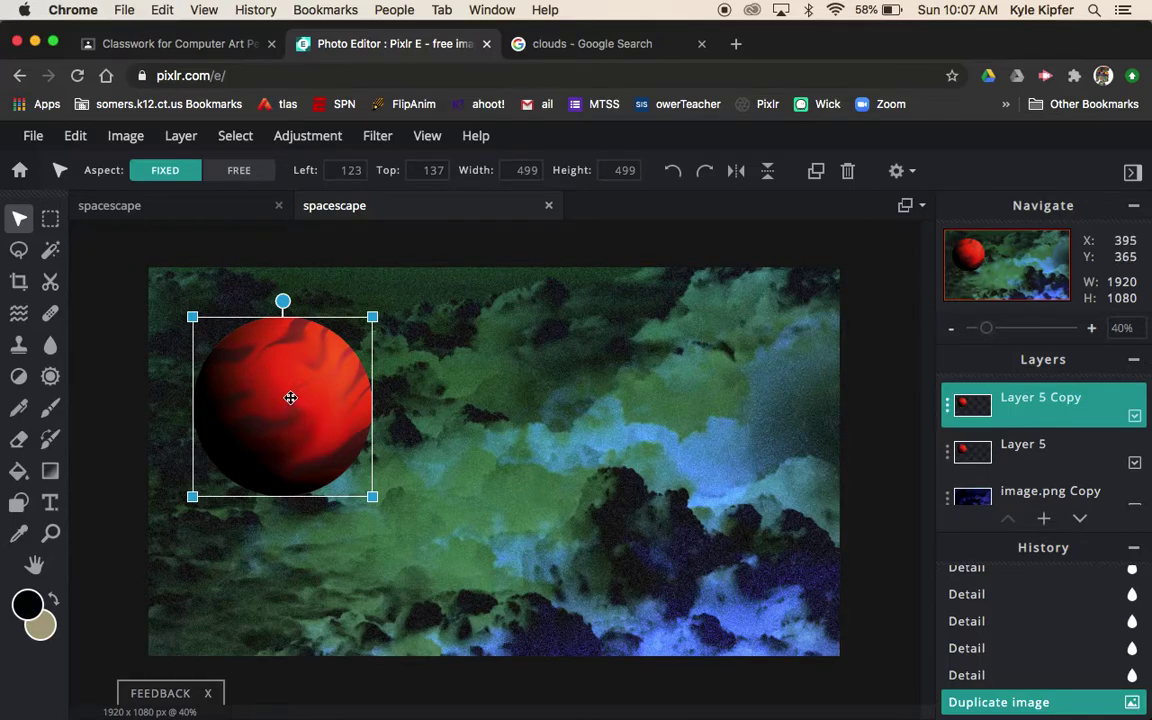
Shrink the copy to 204 px at the upper right and move the large planet lower
{"action": "left_click_drag", "start_coordinate": [289, 397], "coordinate": [695, 528]}
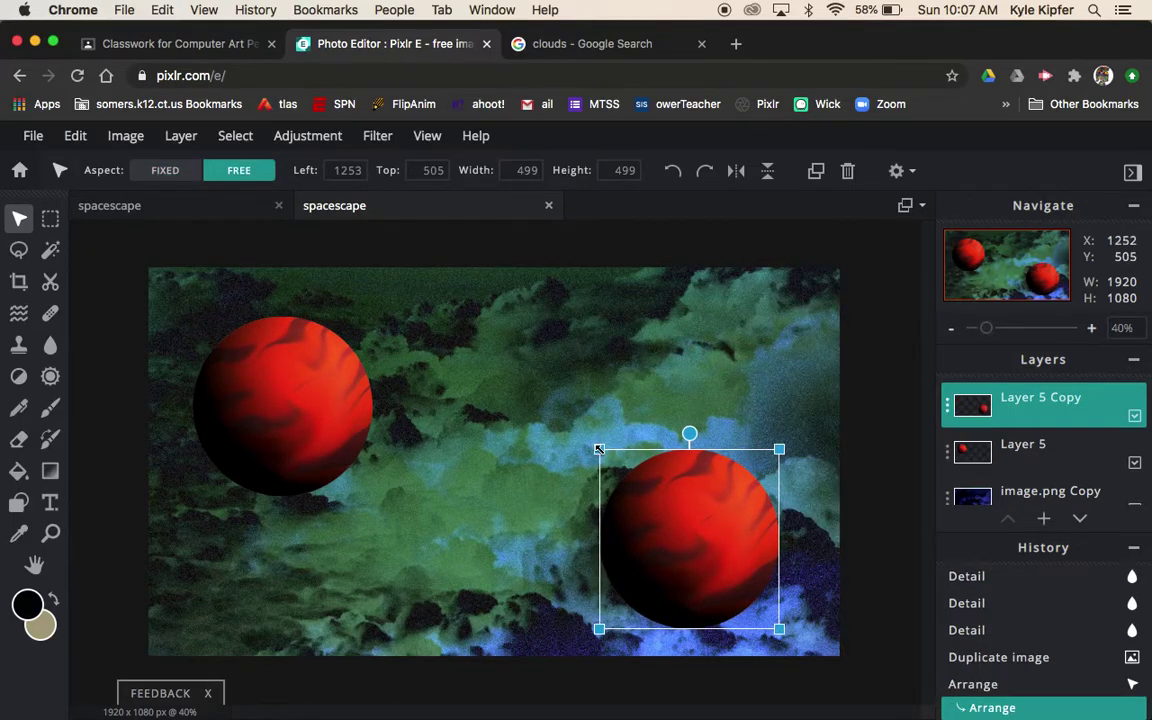
{"action": "left_click_drag", "start_coordinate": [598, 449], "coordinate": [705, 535]}
{"action": "left_click_drag", "start_coordinate": [751, 597], "coordinate": [740, 363]}
{"action": "left_click_drag", "start_coordinate": [249, 407], "coordinate": [244, 521]}
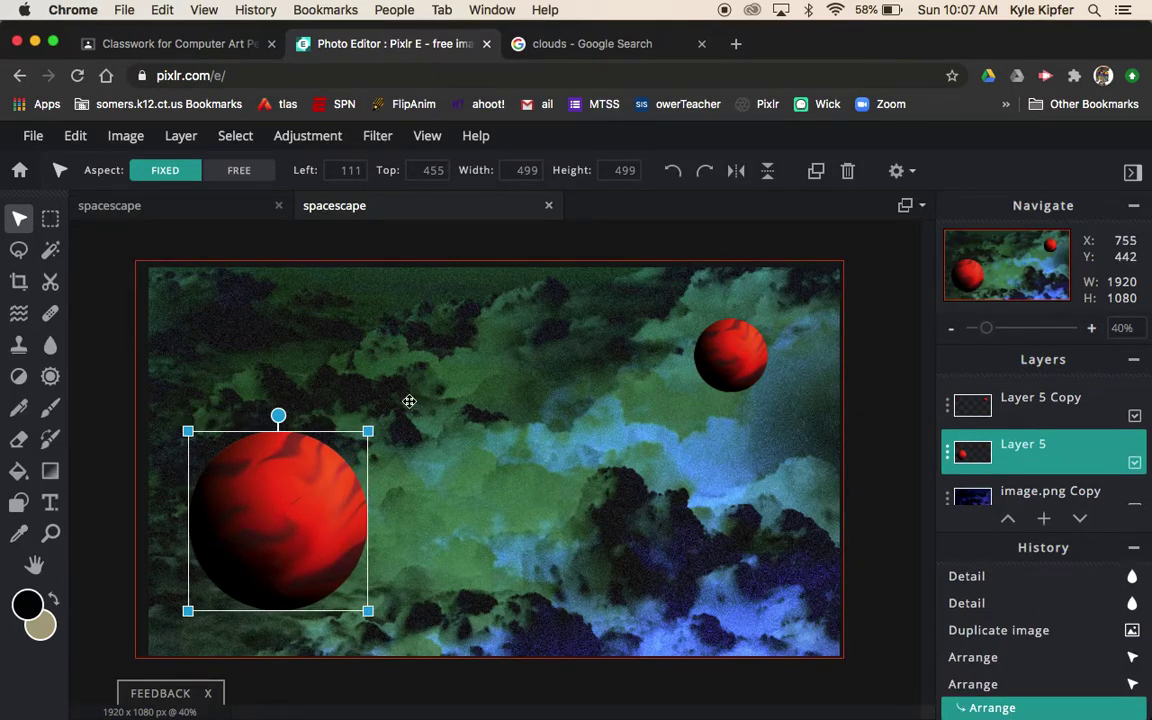
Nudge the small planet left, then preview a bluish Hue & saturation shift and discard it
{"action": "left_click", "coordinate": [750, 332]}
{"action": "left_click_drag", "start_coordinate": [750, 332], "coordinate": [734, 348]}
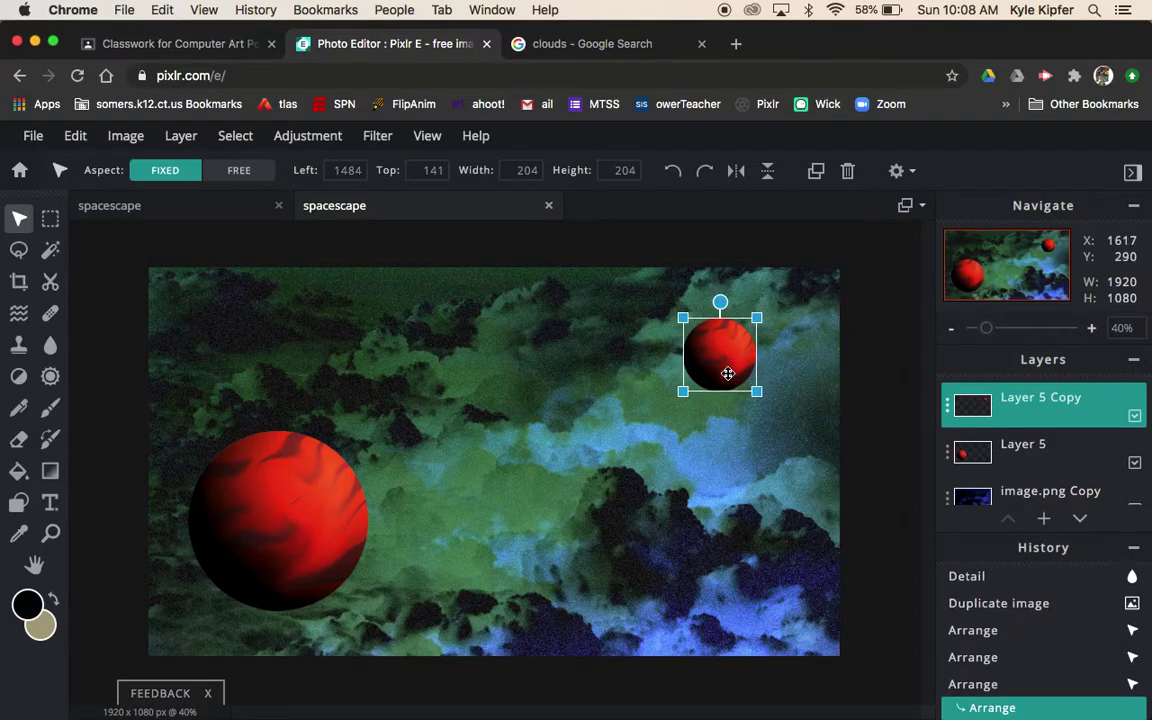
{"action": "left_click", "coordinate": [318, 139]}
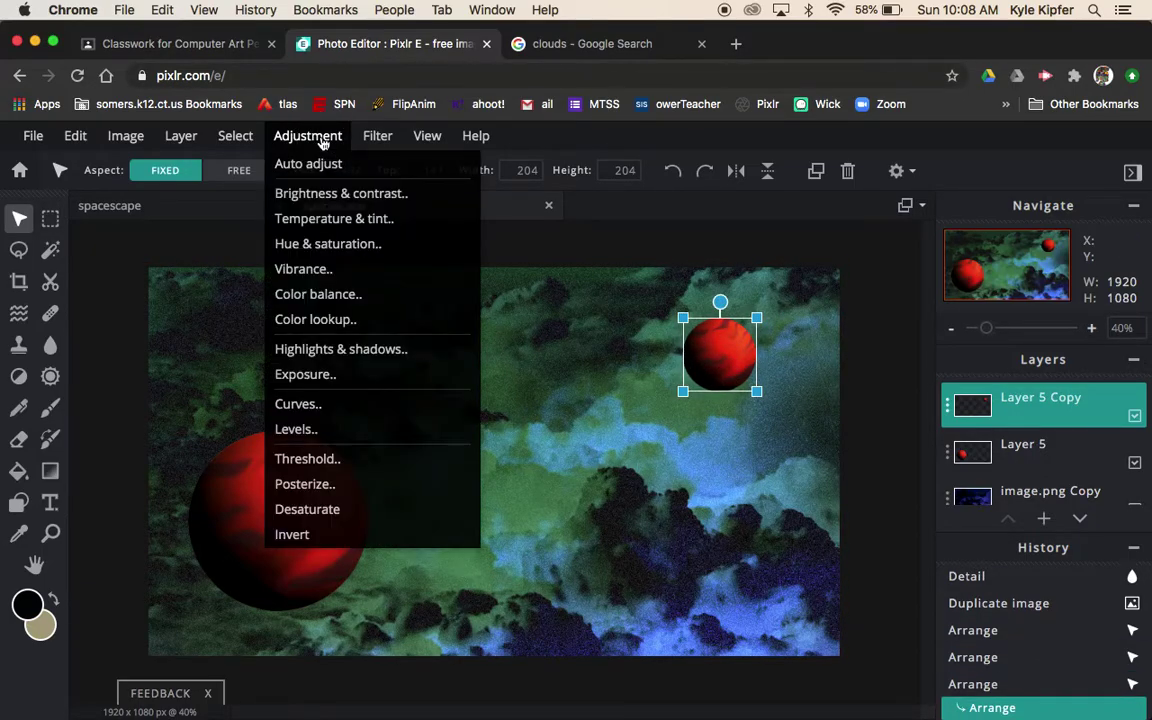
{"action": "left_click", "coordinate": [336, 245]}
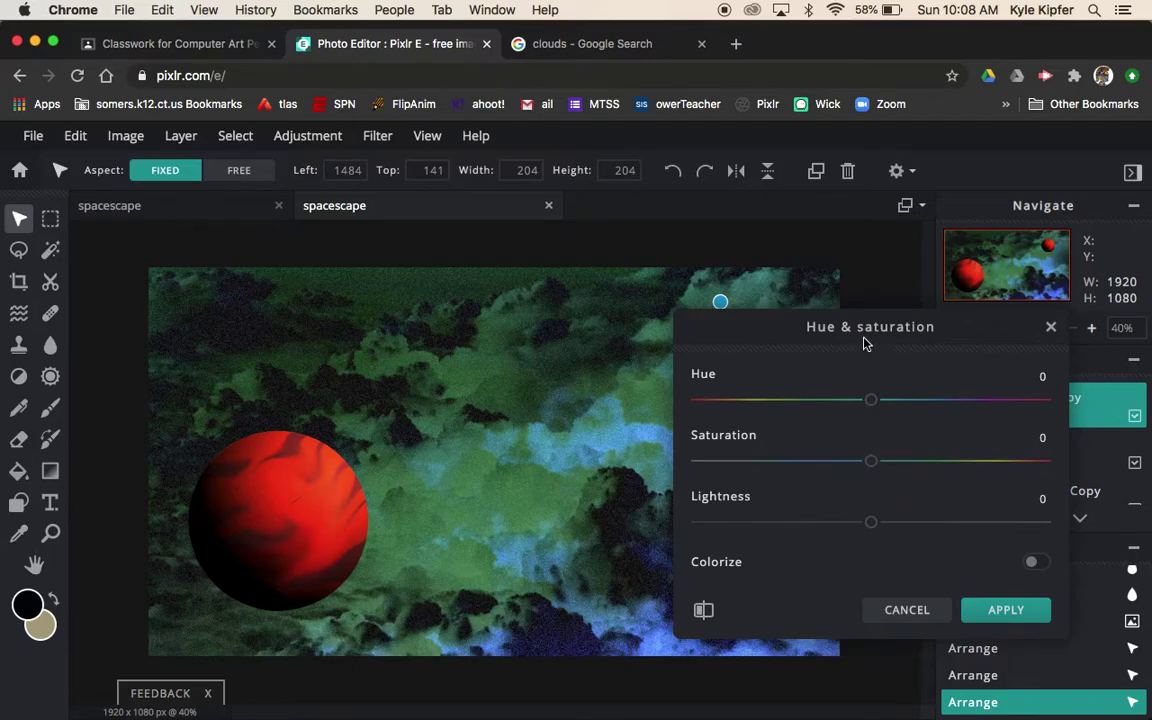
{"action": "left_click_drag", "start_coordinate": [866, 344], "coordinate": [855, 462]}
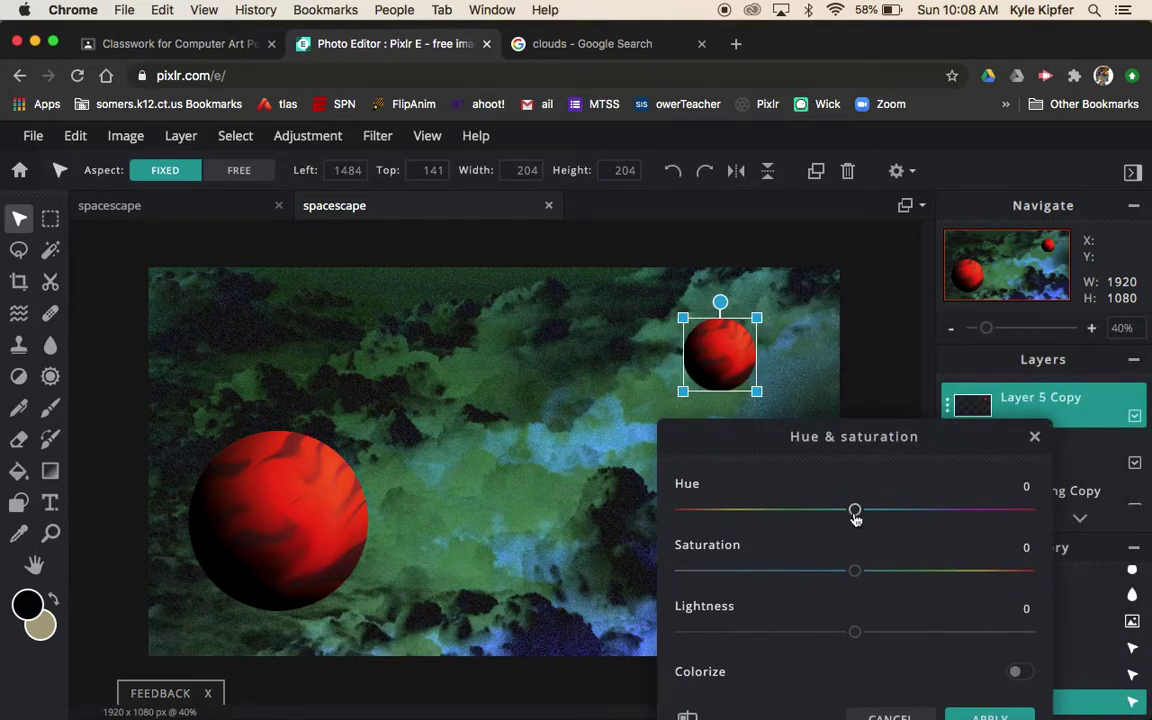
{"action": "left_click_drag", "start_coordinate": [855, 512], "coordinate": [903, 510]}
{"action": "left_click", "coordinate": [1036, 433]}
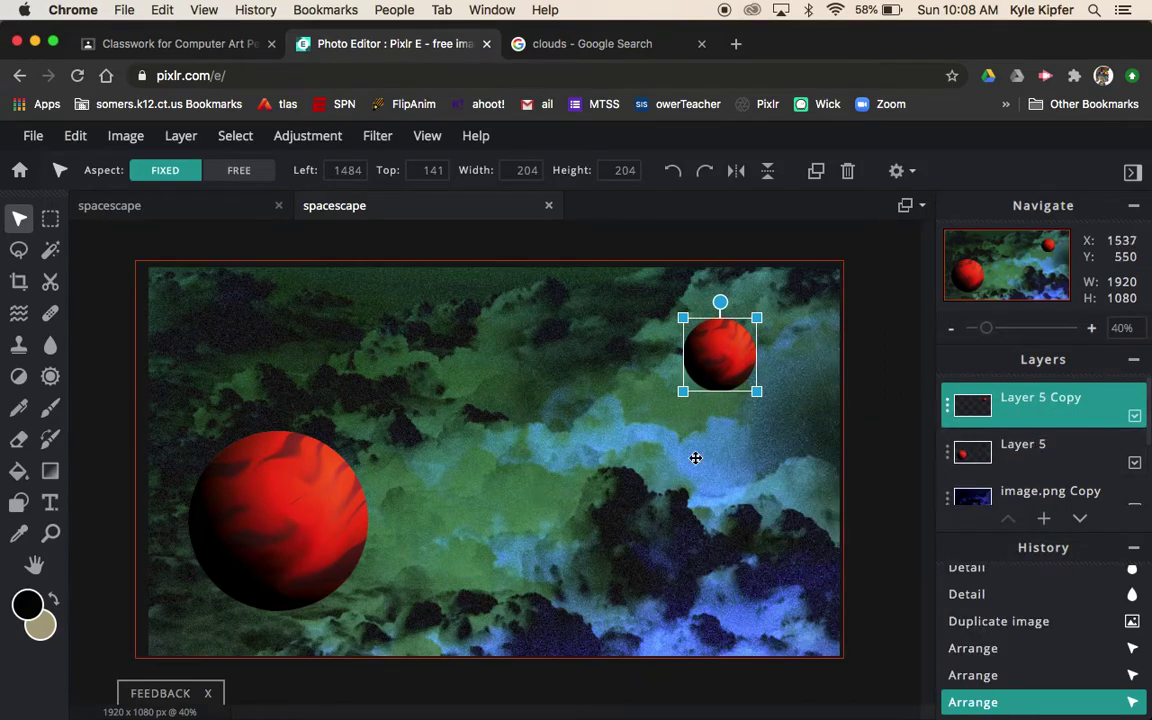
Apply a Hue & saturation shift of 46 to turn the small planet gold
{"action": "left_click", "coordinate": [292, 137]}
{"action": "left_click", "coordinate": [326, 246]}
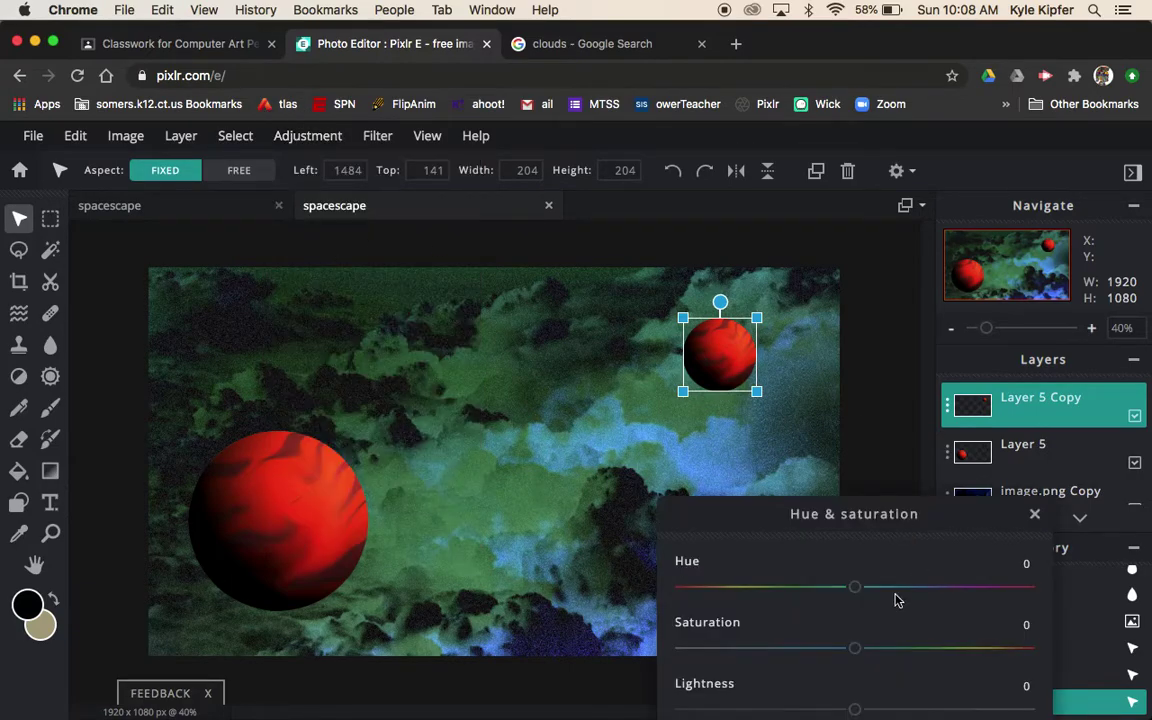
{"action": "left_click_drag", "start_coordinate": [856, 589], "coordinate": [899, 613]}
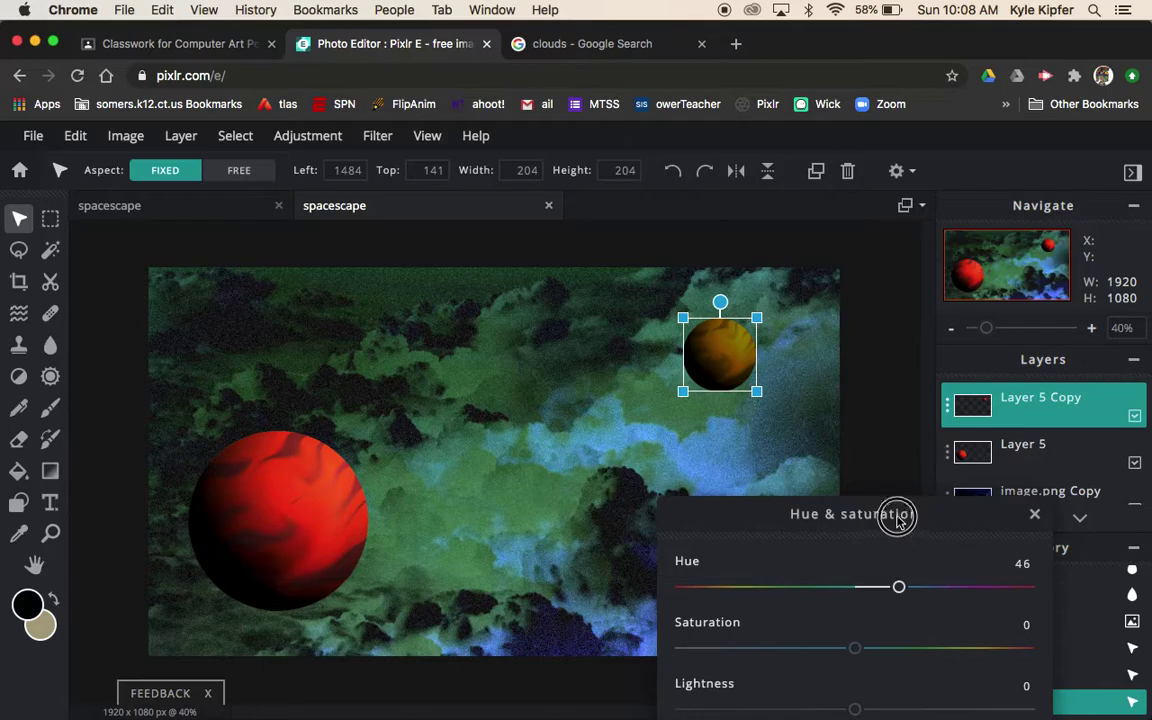
{"action": "left_click_drag", "start_coordinate": [895, 514], "coordinate": [905, 361]}
{"action": "left_click", "coordinate": [1000, 644]}
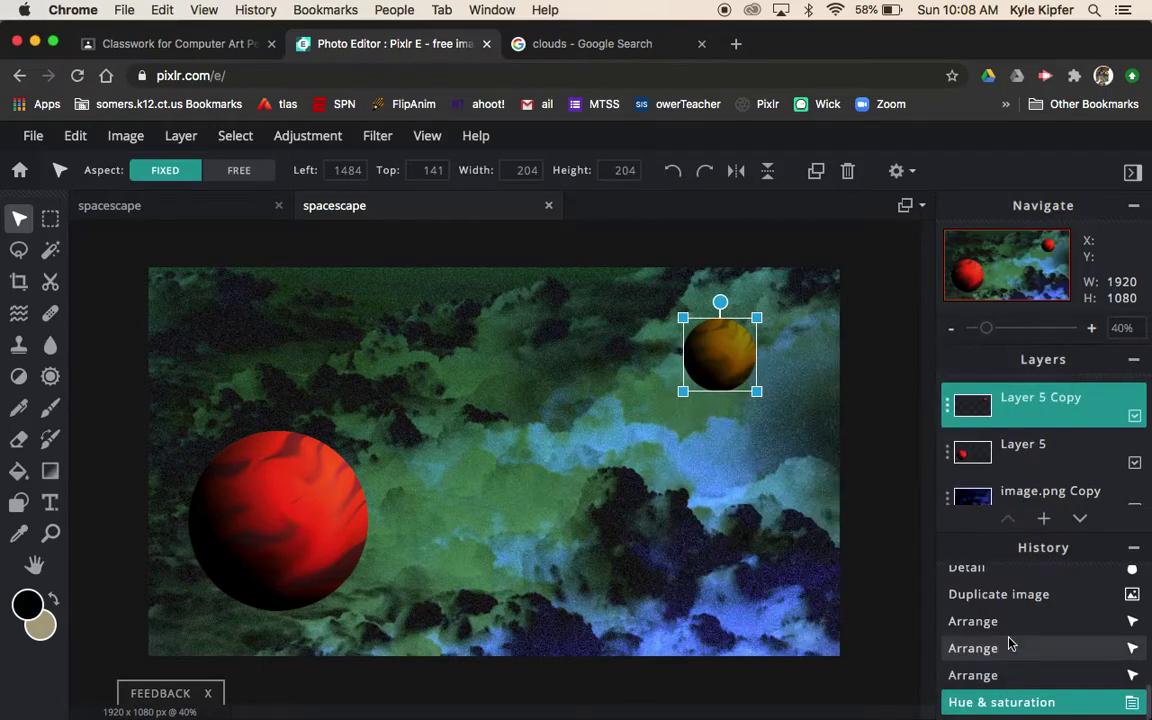
{"action": "left_click", "coordinate": [895, 450]}
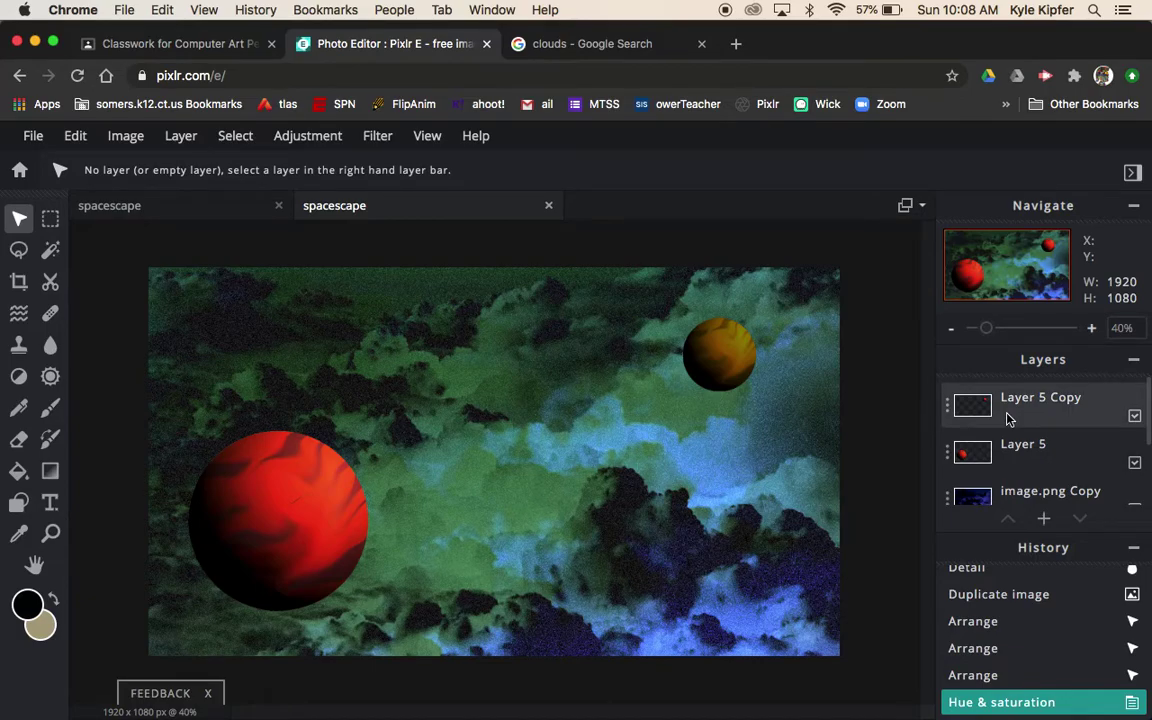
Add a new empty layer, Layer 7, on top of the stack
{"action": "scroll", "coordinate": [1007, 420], "scroll_direction": "down", "scroll_amount": 3}
{"action": "scroll", "coordinate": [1008, 417], "scroll_direction": "up", "scroll_amount": 3}
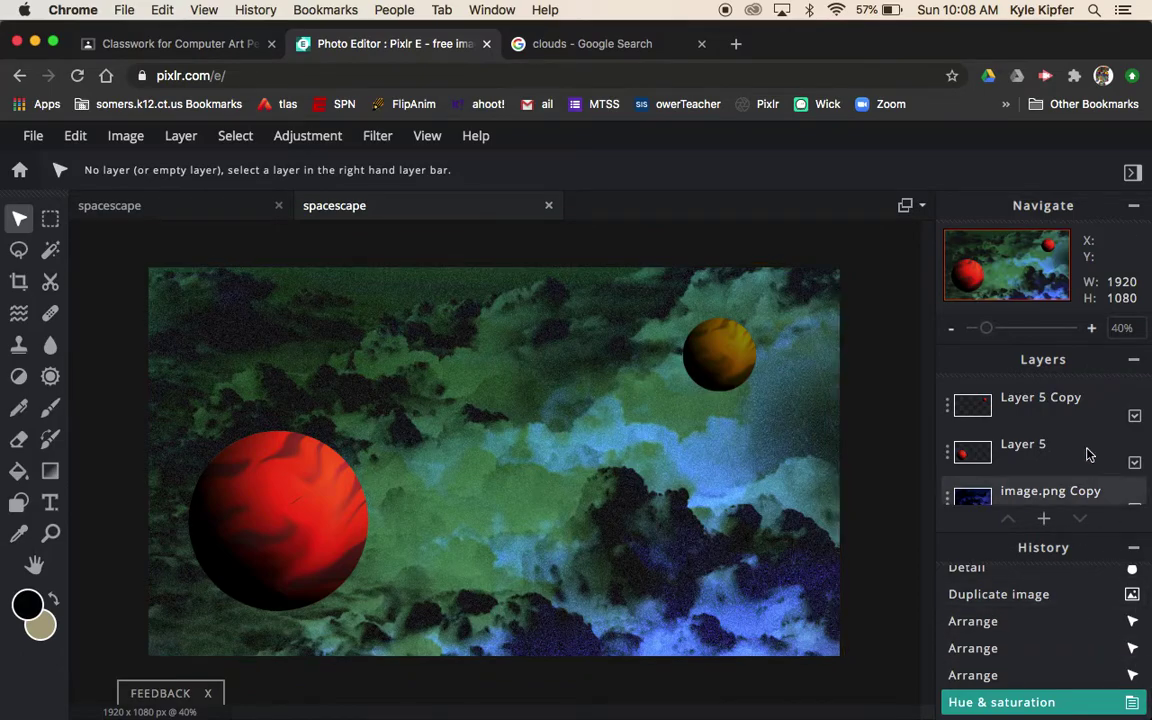
{"action": "left_click", "coordinate": [1043, 518]}
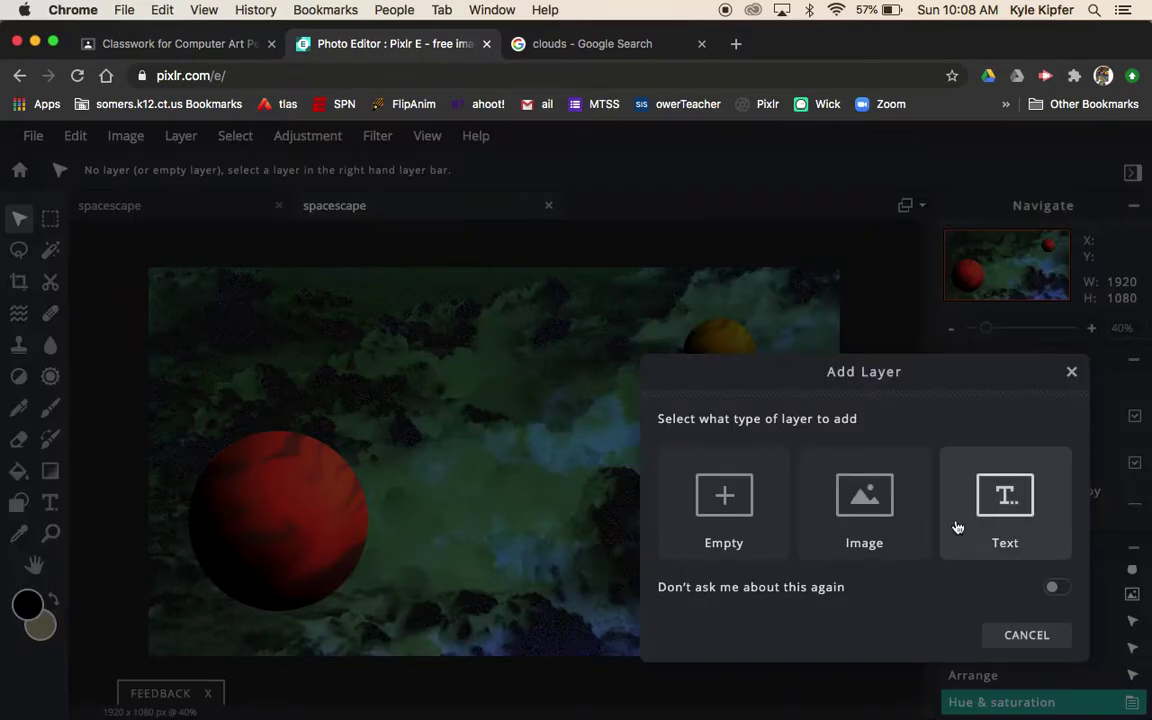
{"action": "left_click", "coordinate": [724, 496]}
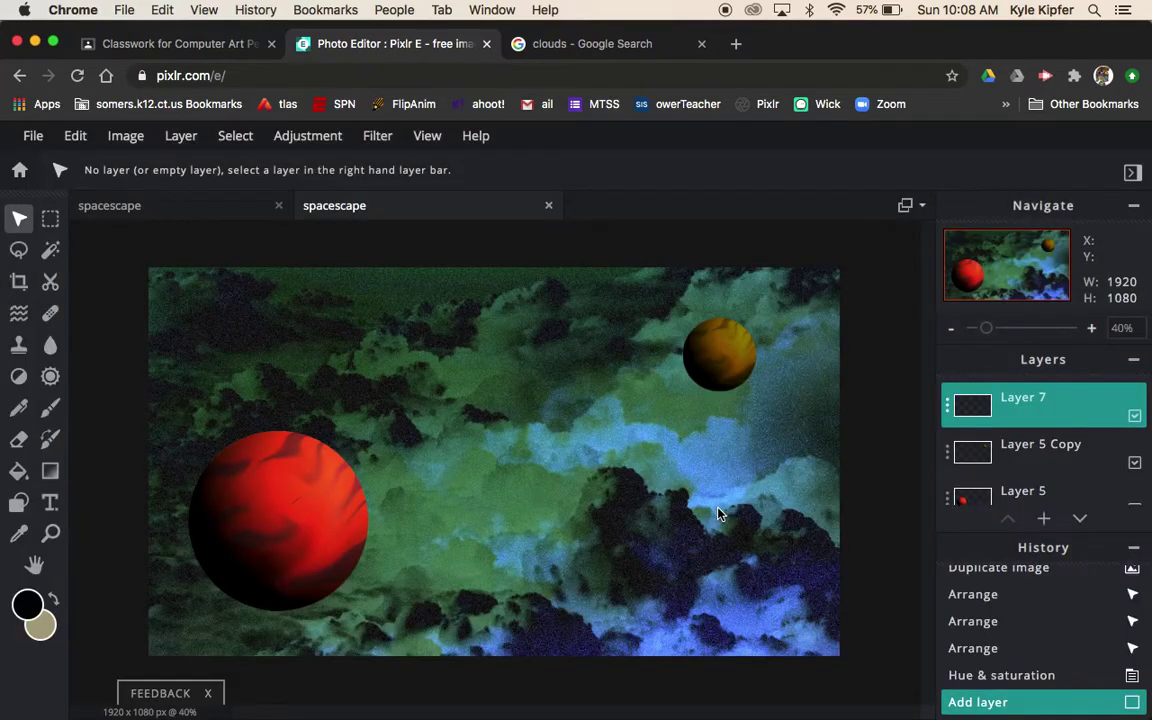
Set the Pen to the Trail variant at size 50 with purple #B651ED
{"action": "left_click", "coordinate": [17, 411]}
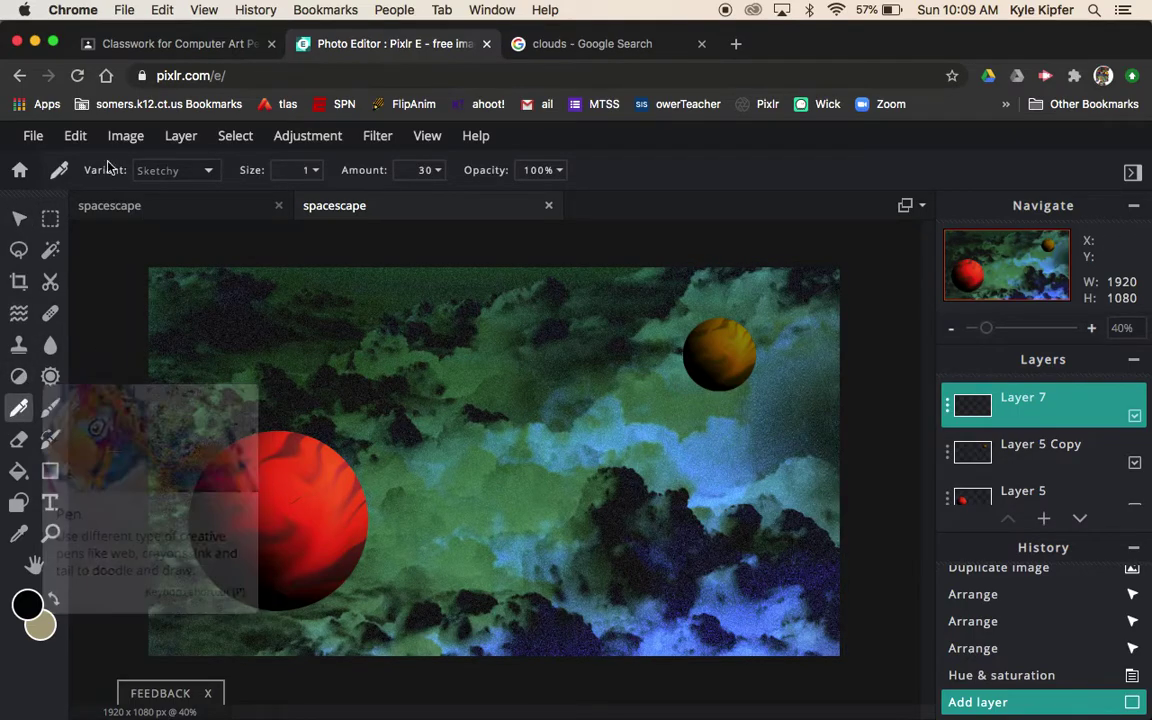
{"action": "left_click", "coordinate": [206, 173]}
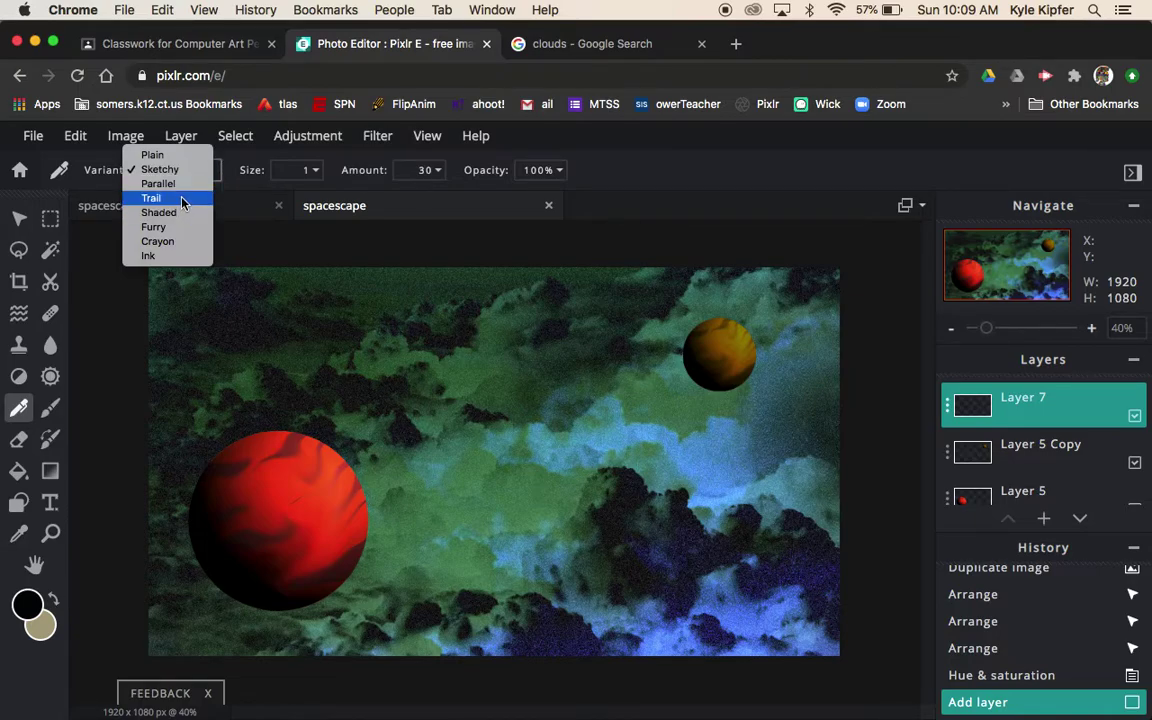
{"action": "left_click", "coordinate": [174, 200]}
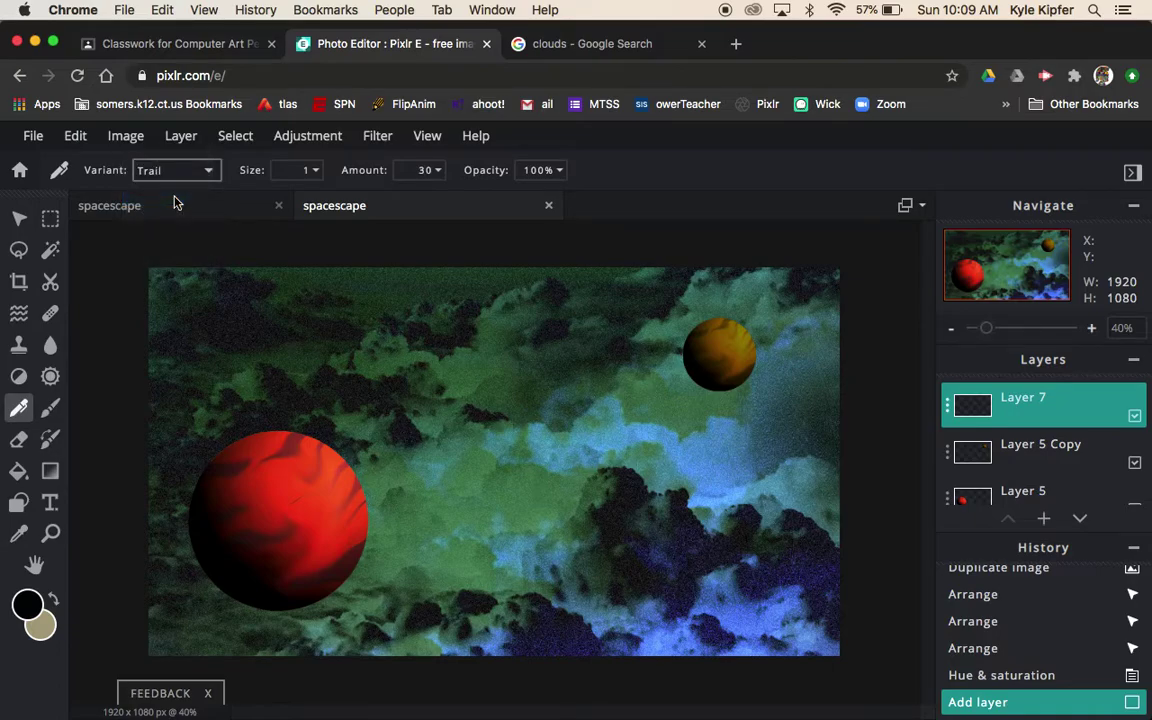
{"action": "left_click", "coordinate": [314, 171]}
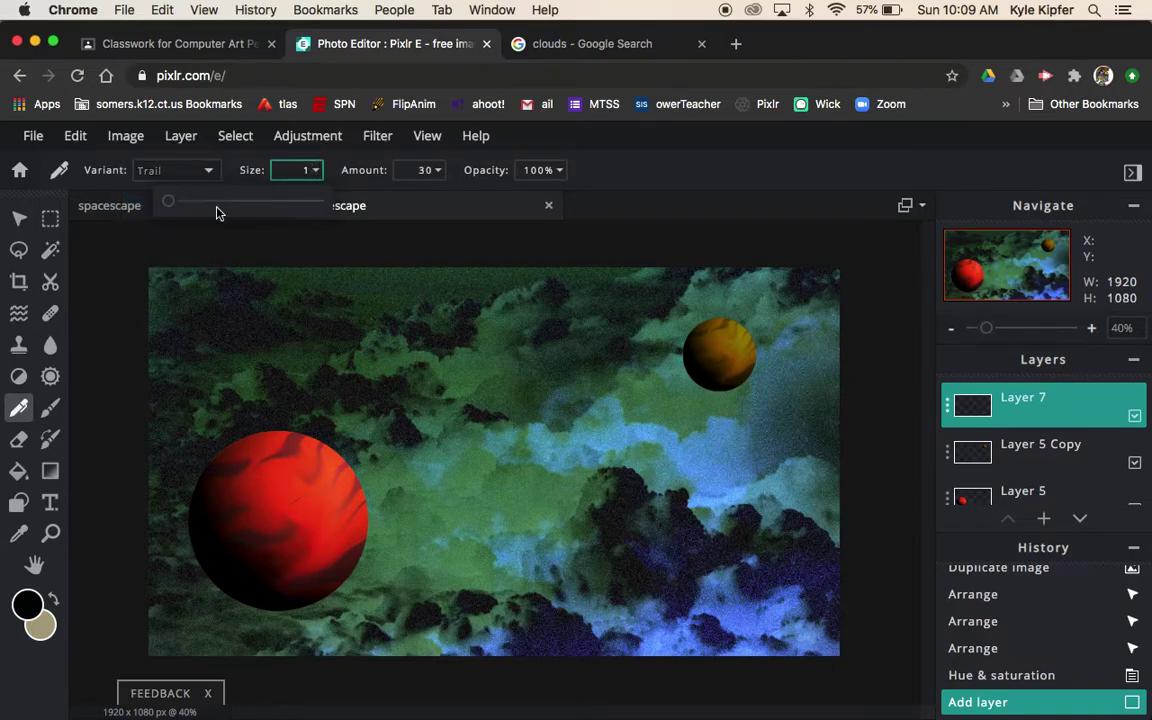
{"action": "left_click_drag", "start_coordinate": [167, 202], "coordinate": [352, 211]}
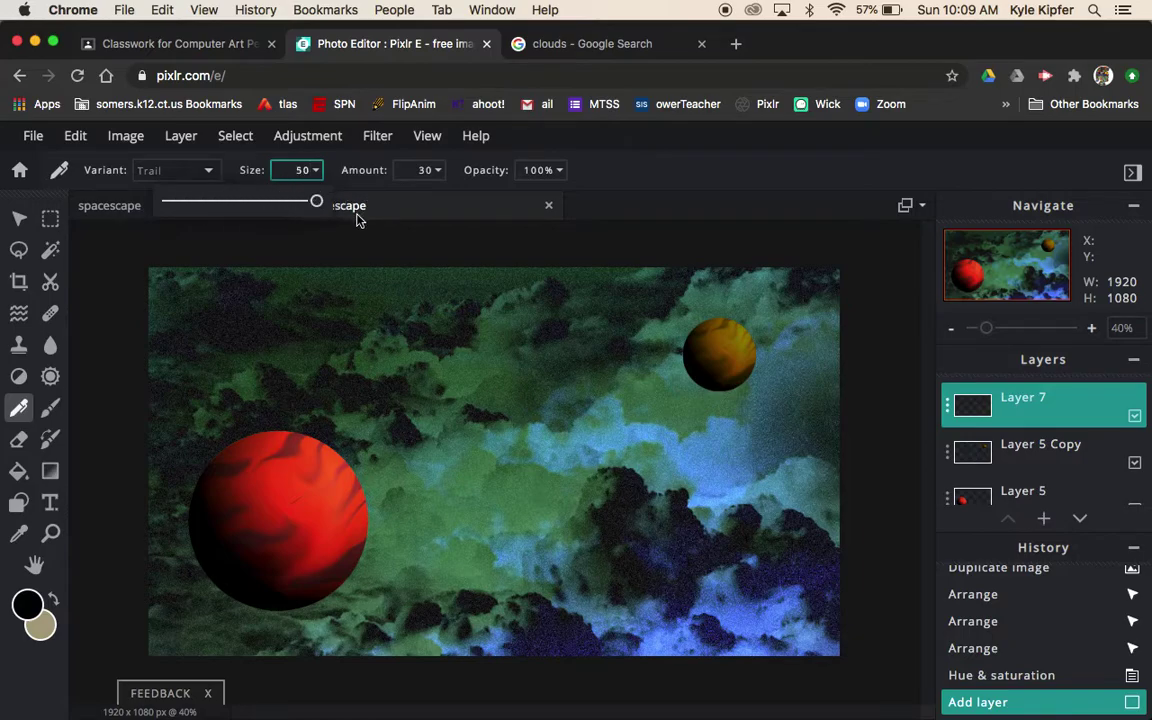
{"action": "left_click", "coordinate": [29, 605]}
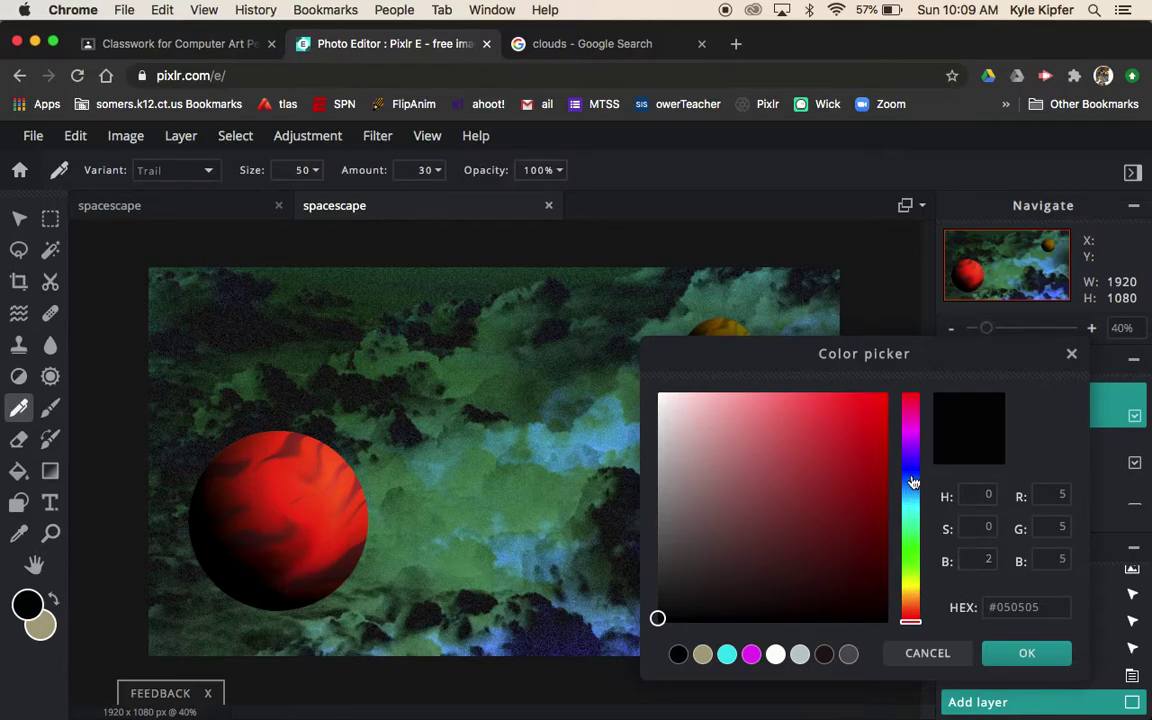
{"action": "left_click", "coordinate": [810, 410]}
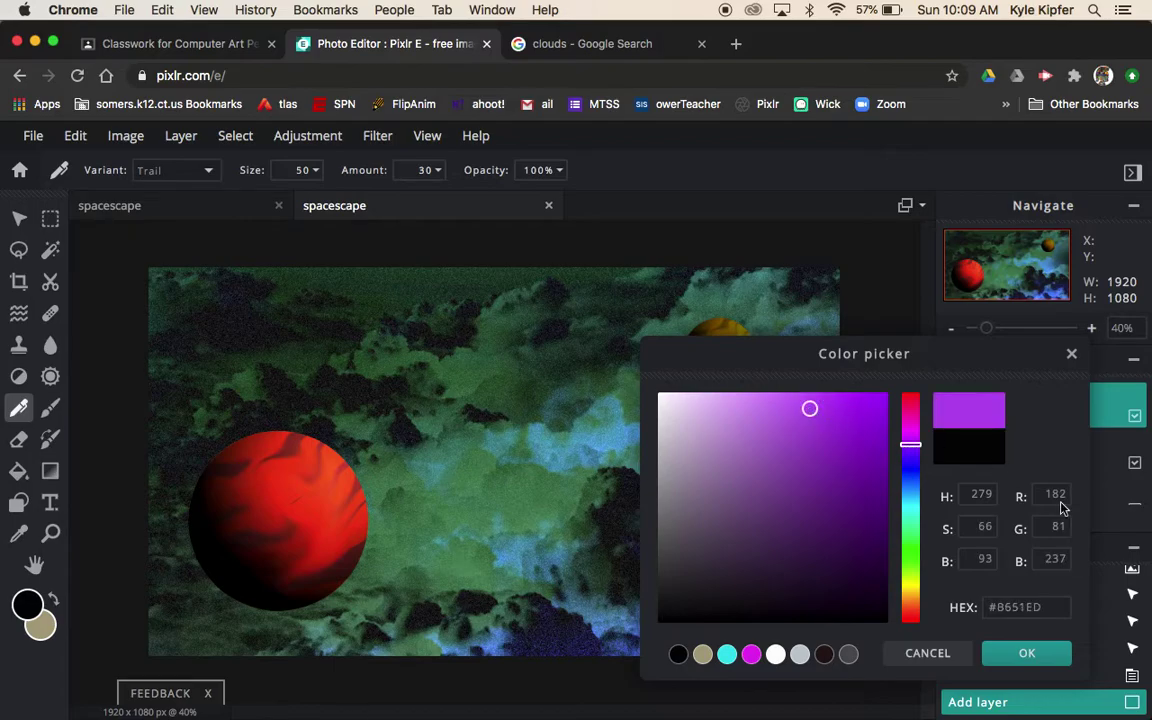
{"action": "left_click", "coordinate": [1043, 656]}
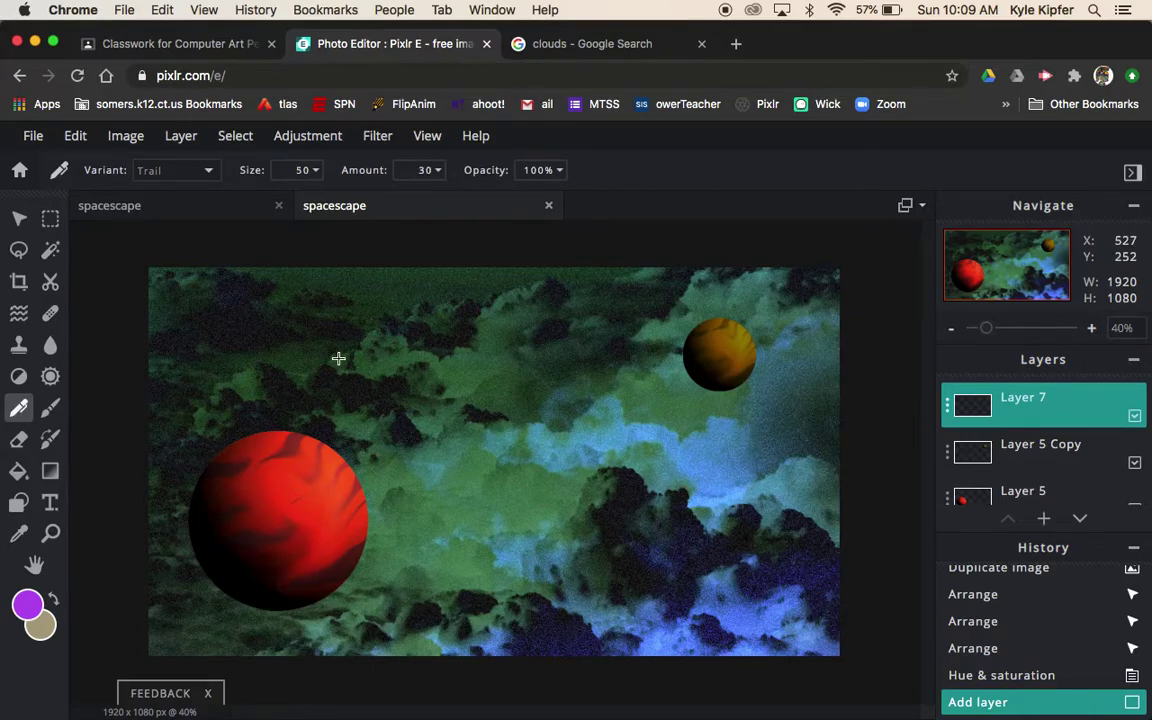
Paint purple zigzag Trail strokes on Layer 7 from the upper left toward the lower right
{"action": "mouse_move", "coordinate": [129, 311]}
{"action": "left_mouse_down"}
{"action": "mouse_move", "coordinate": [470, 307]}
{"action": "mouse_move", "coordinate": [251, 402]}
{"action": "left_mouse_up"}
{"action": "mouse_move", "coordinate": [528, 454]}
{"action": "left_mouse_down"}
{"action": "mouse_move", "coordinate": [783, 463]}
{"action": "mouse_move", "coordinate": [786, 479]}
{"action": "mouse_move", "coordinate": [679, 529]}
{"action": "mouse_move", "coordinate": [634, 597]}
{"action": "mouse_move", "coordinate": [895, 582]}
{"action": "mouse_move", "coordinate": [703, 681]}
{"action": "left_mouse_up"}
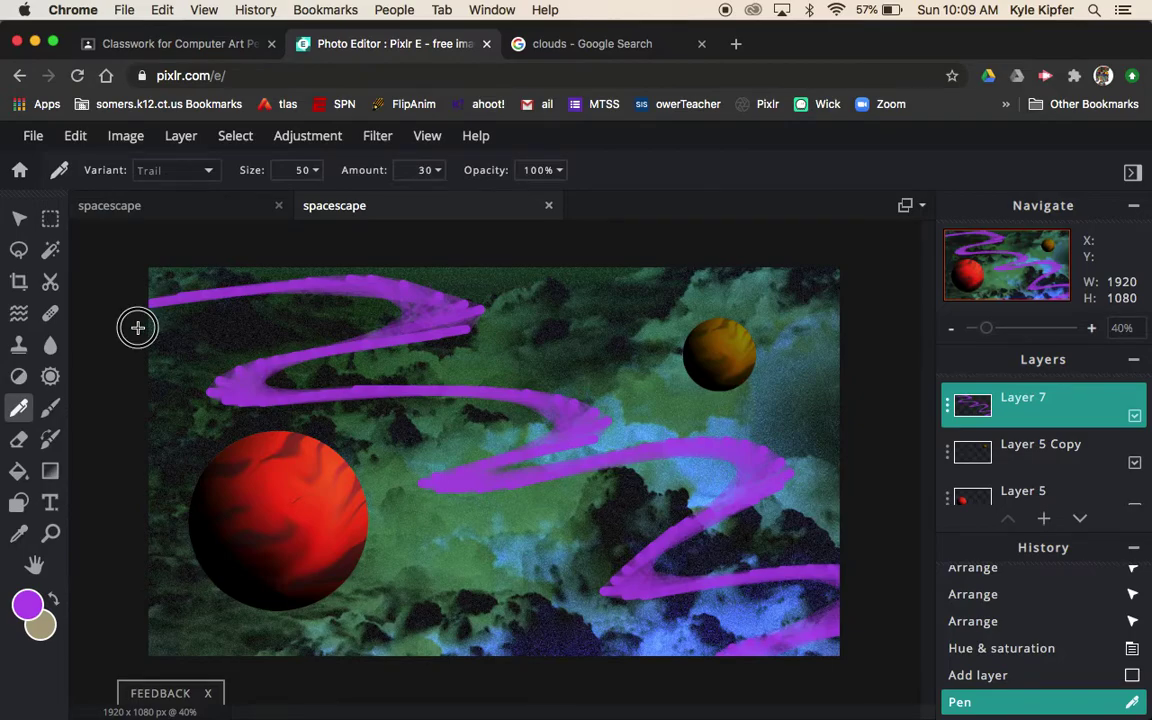
{"action": "mouse_move", "coordinate": [136, 324]}
{"action": "left_mouse_down"}
{"action": "mouse_move", "coordinate": [209, 301]}
{"action": "mouse_move", "coordinate": [353, 286]}
{"action": "mouse_move", "coordinate": [358, 309]}
{"action": "mouse_move", "coordinate": [173, 379]}
{"action": "mouse_move", "coordinate": [329, 372]}
{"action": "mouse_move", "coordinate": [585, 400]}
{"action": "mouse_move", "coordinate": [507, 487]}
{"action": "mouse_move", "coordinate": [565, 490]}
{"action": "mouse_move", "coordinate": [751, 438]}
{"action": "mouse_move", "coordinate": [690, 550]}
{"action": "left_mouse_up"}
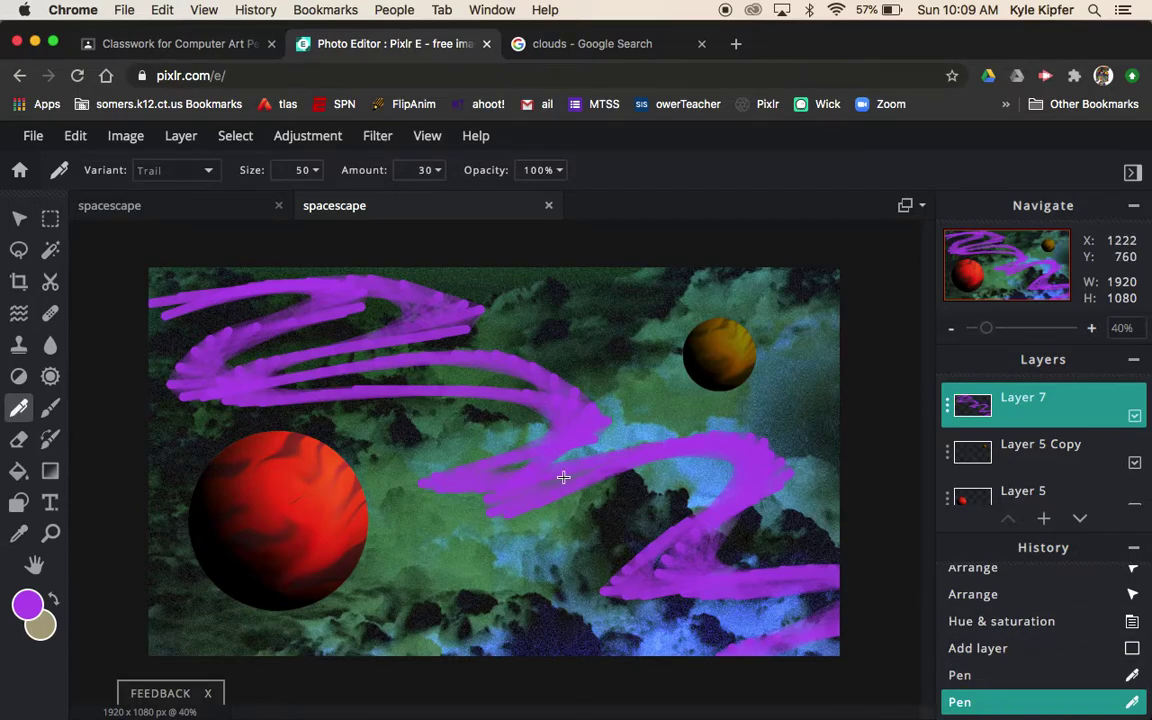
Preview Color-dodge, Screen, Overlay, Darken and Lighten blend modes on Layer 7
{"action": "left_click", "coordinate": [948, 405]}
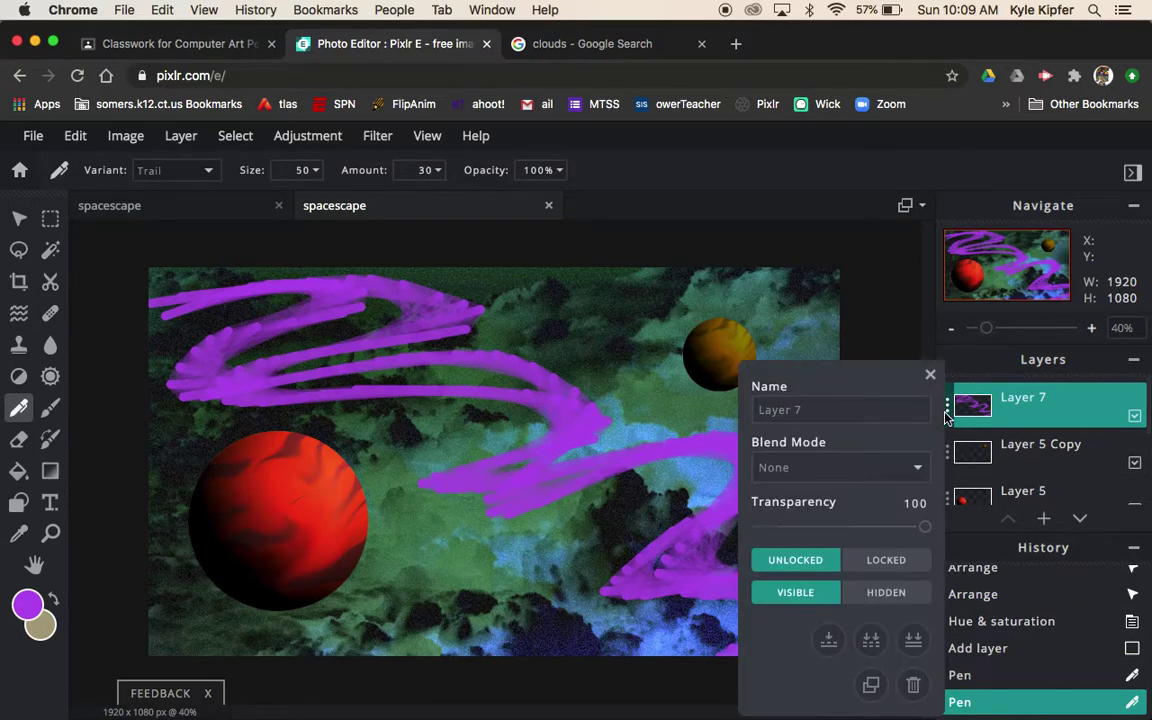
{"action": "left_click", "coordinate": [913, 472]}
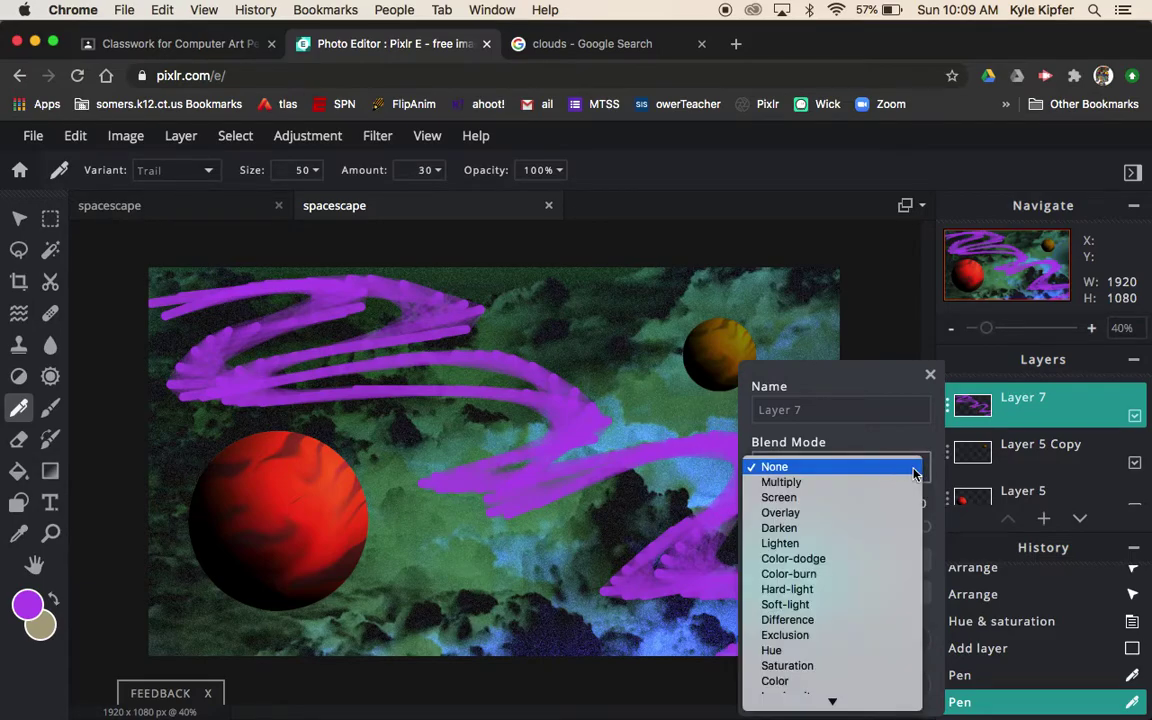
{"action": "left_click", "coordinate": [854, 562]}
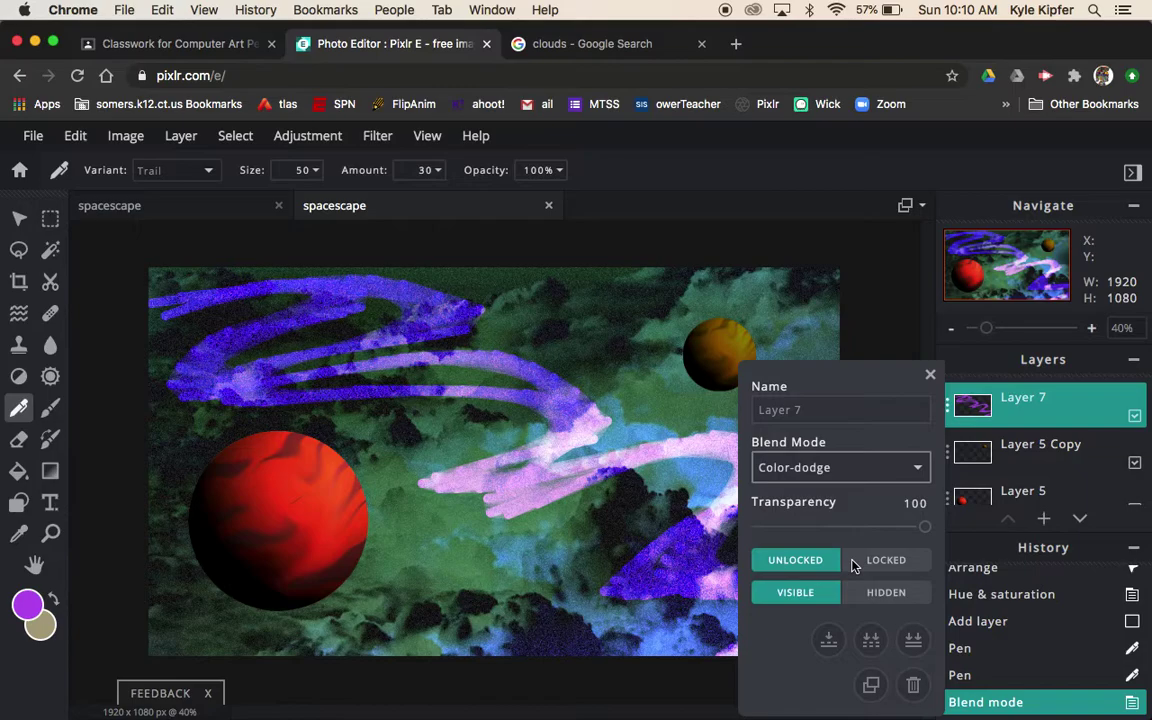
{"action": "left_click", "coordinate": [919, 469]}
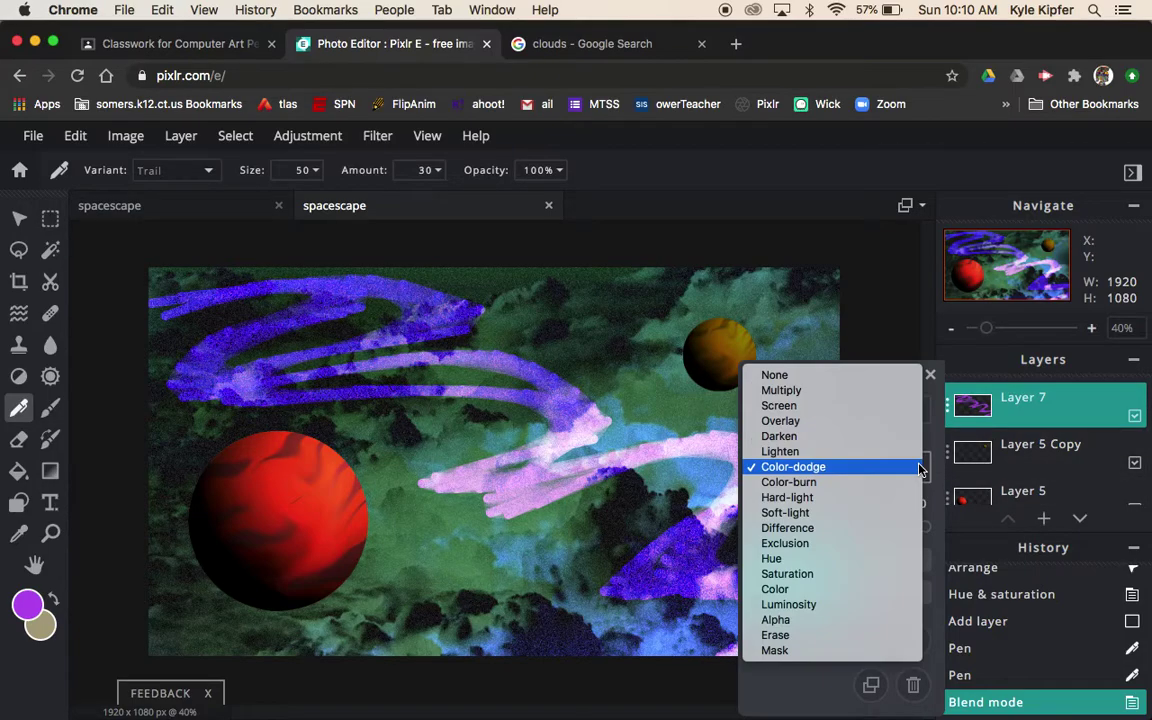
{"action": "left_click", "coordinate": [838, 406]}
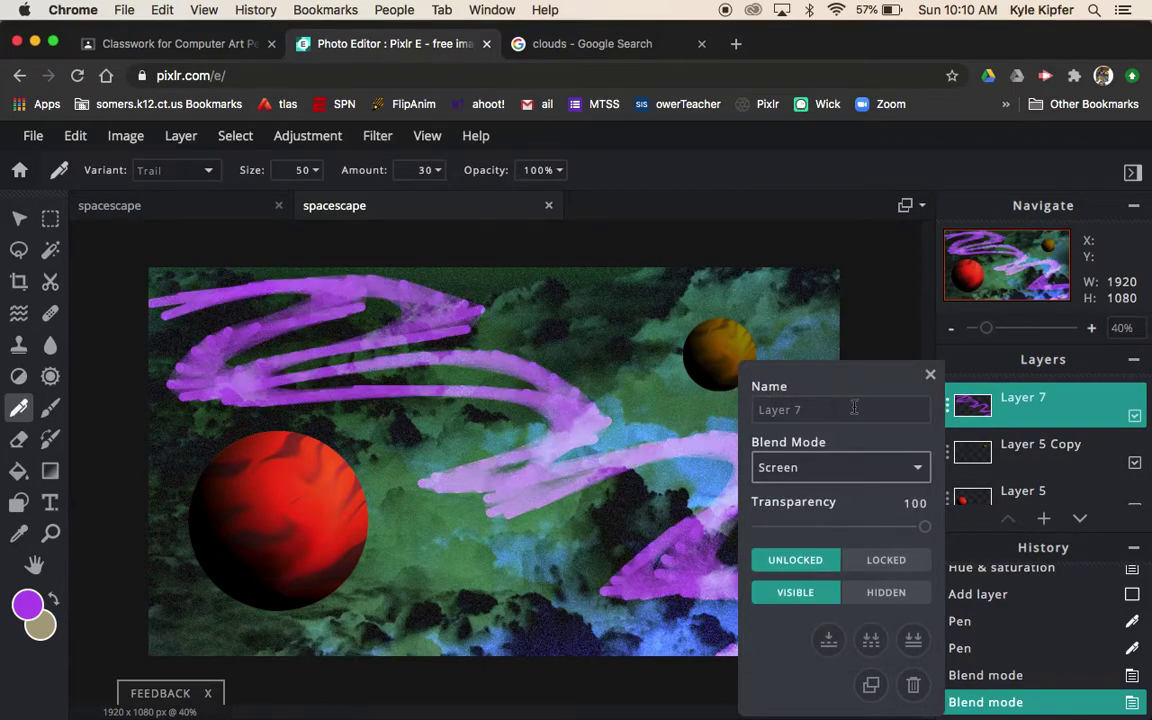
{"action": "left_click", "coordinate": [916, 465]}
{"action": "left_click", "coordinate": [842, 481]}
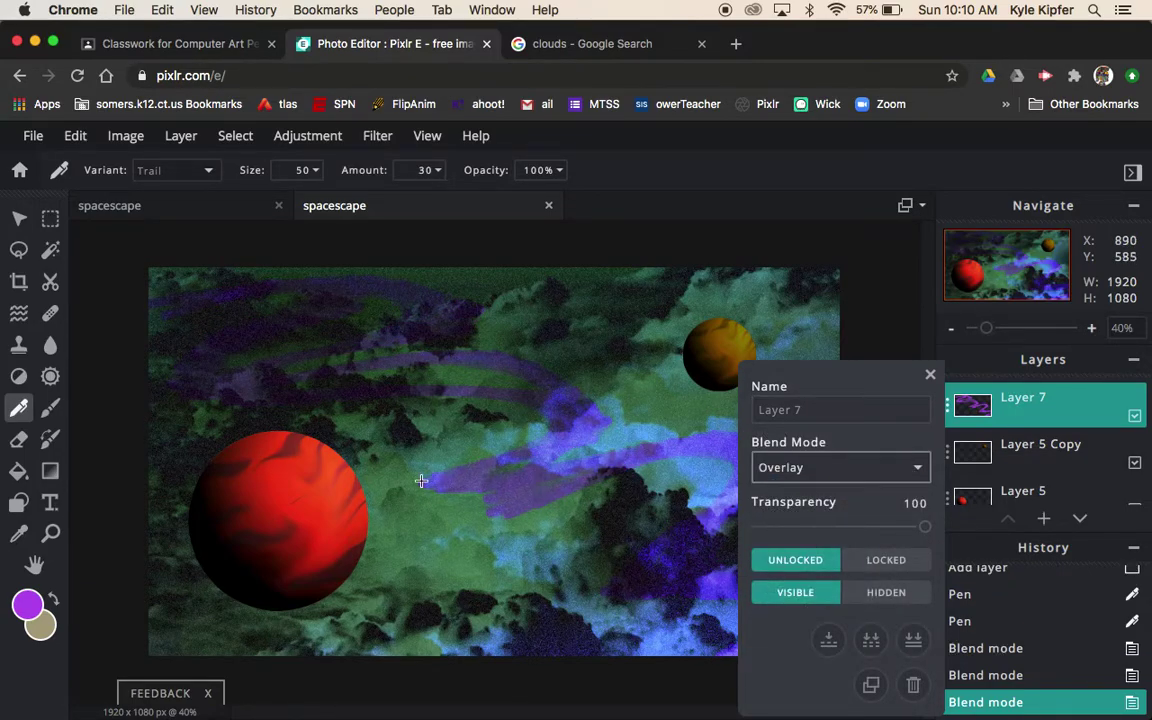
{"action": "left_click", "coordinate": [918, 467]}
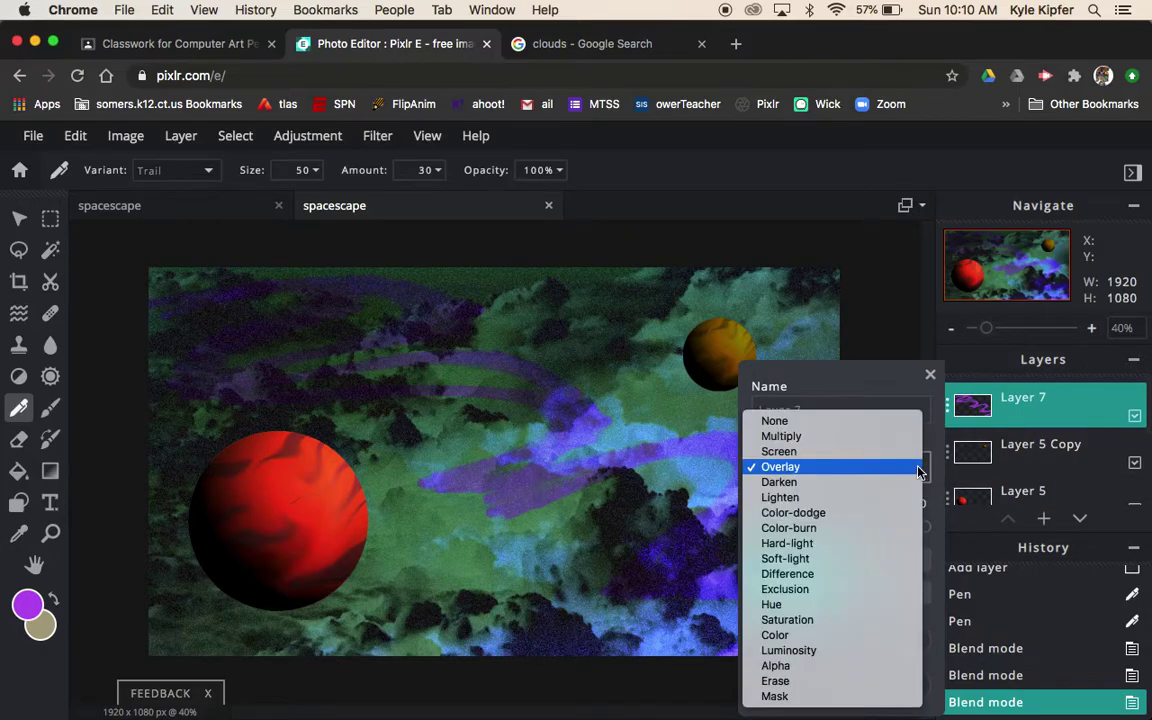
{"action": "left_click", "coordinate": [866, 482]}
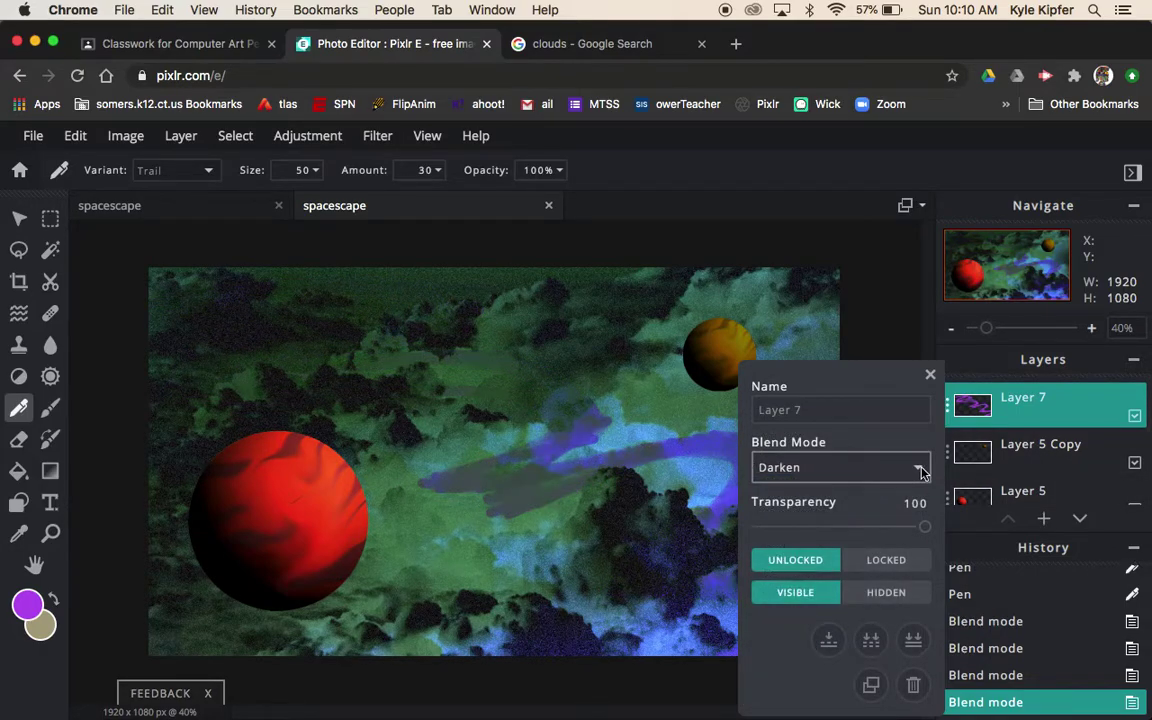
{"action": "left_click", "coordinate": [921, 473]}
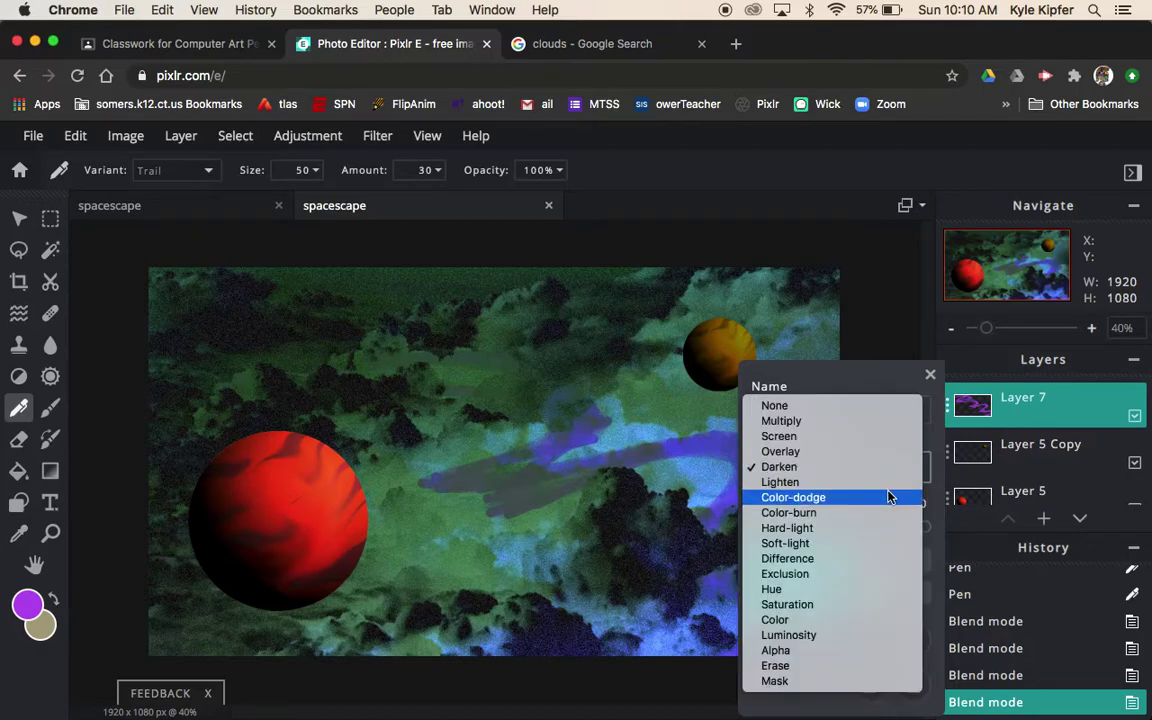
{"action": "left_click", "coordinate": [886, 483]}
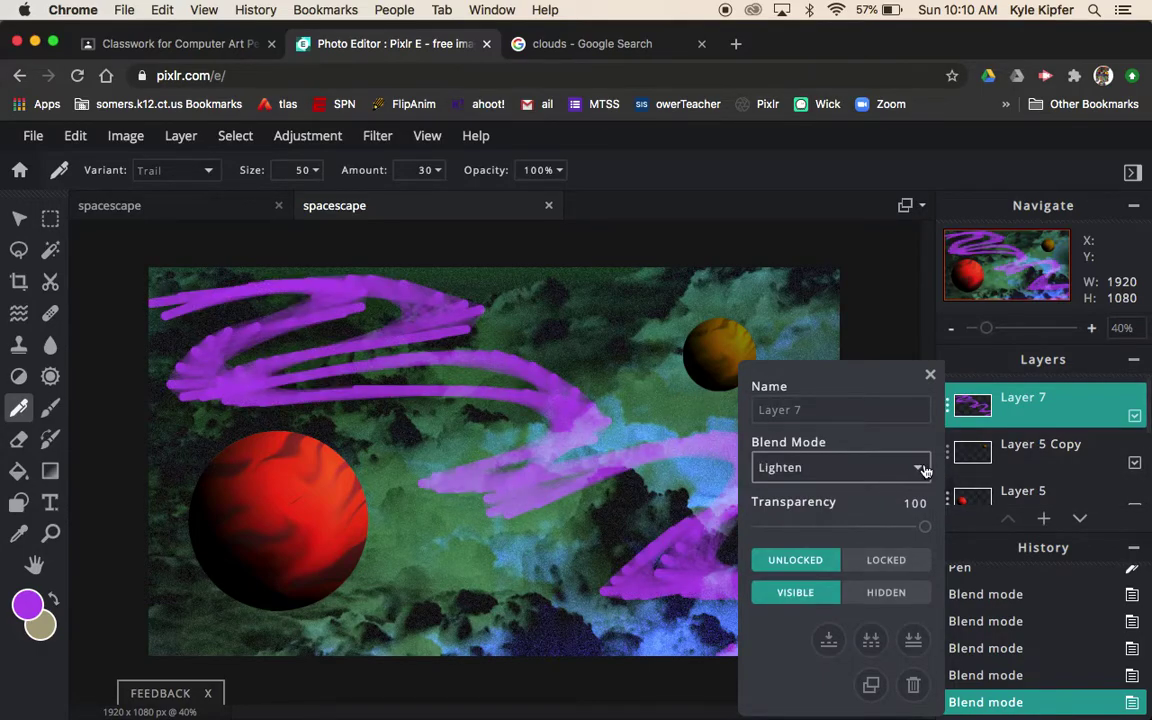
Compare Color-dodge, Color-burn and Hard-light, then set Layer 7 to Soft-light blending
{"action": "left_click", "coordinate": [917, 468]}
{"action": "left_click", "coordinate": [877, 483]}
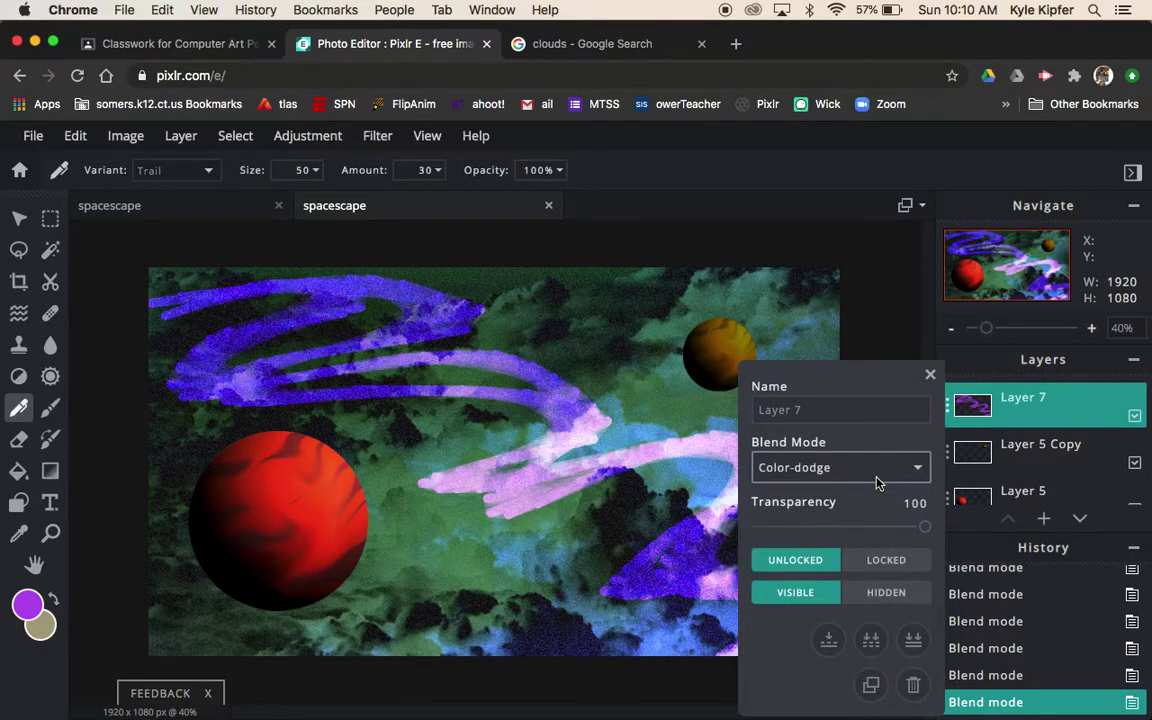
{"action": "left_click", "coordinate": [917, 468]}
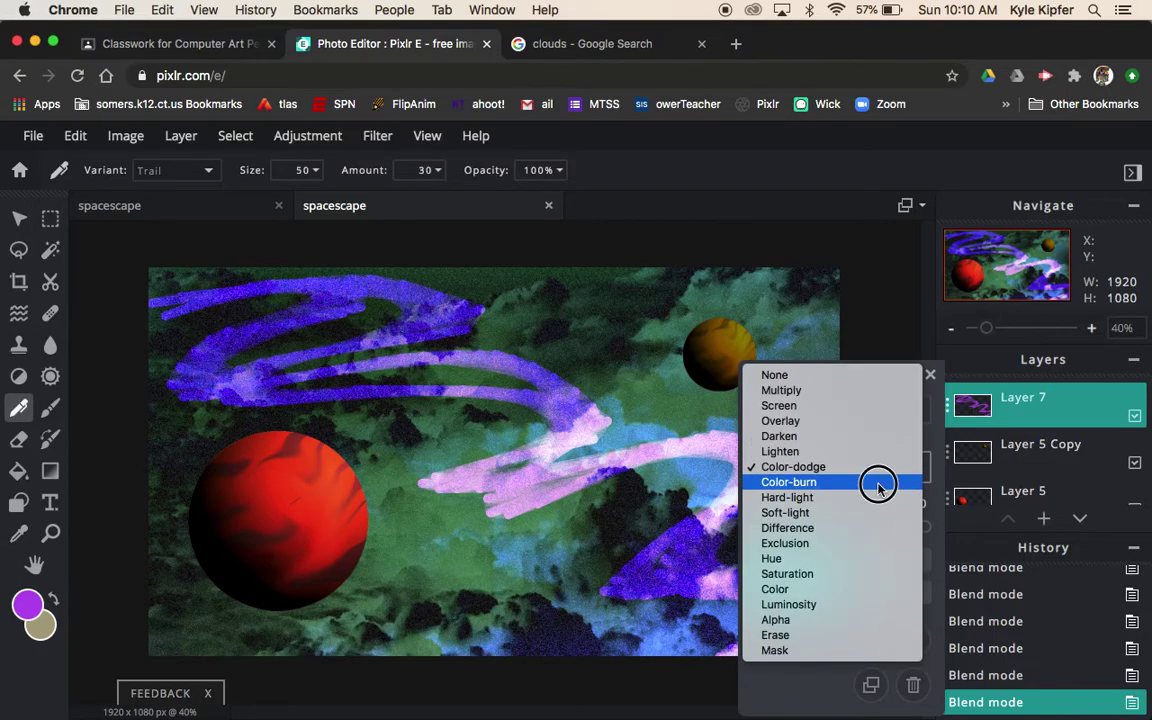
{"action": "left_click", "coordinate": [879, 482]}
{"action": "left_click", "coordinate": [917, 468]}
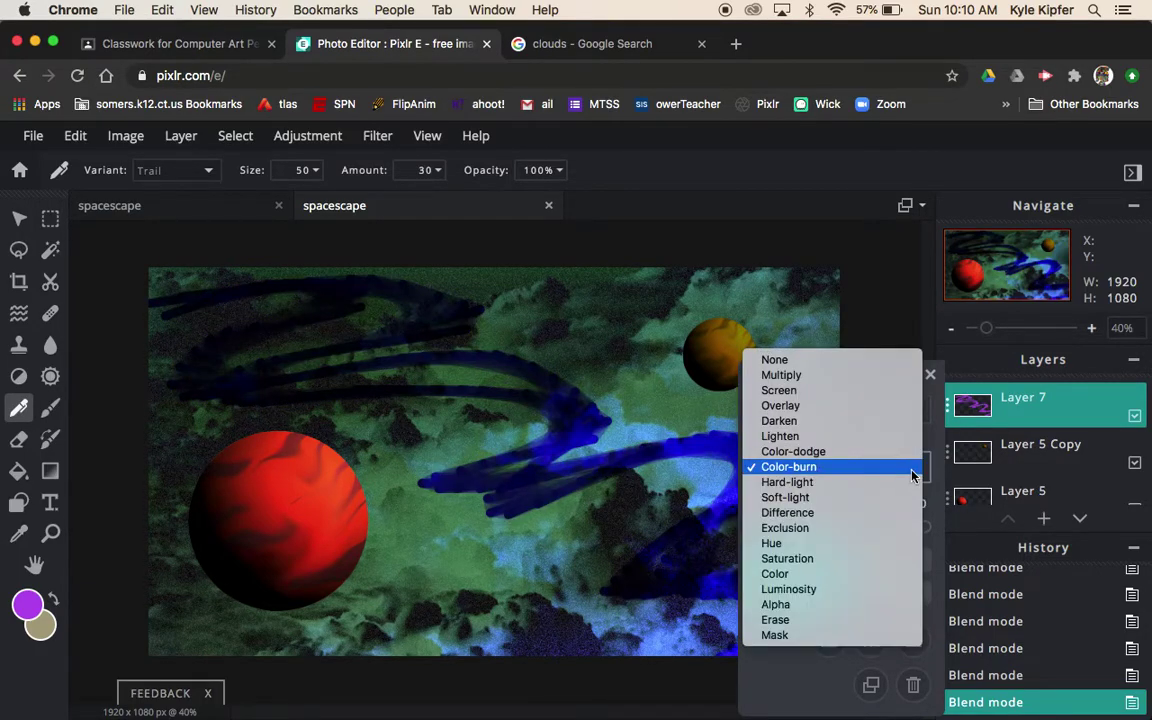
{"action": "left_click", "coordinate": [877, 482]}
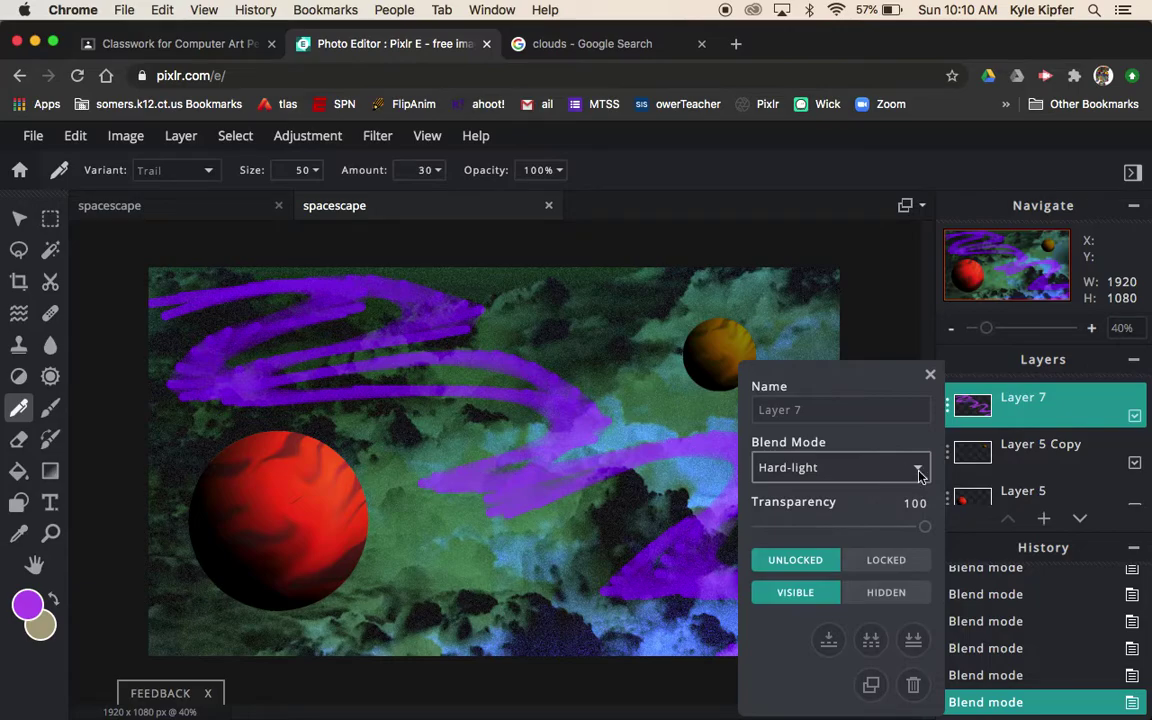
{"action": "left_click", "coordinate": [917, 468]}
{"action": "left_click", "coordinate": [886, 482]}
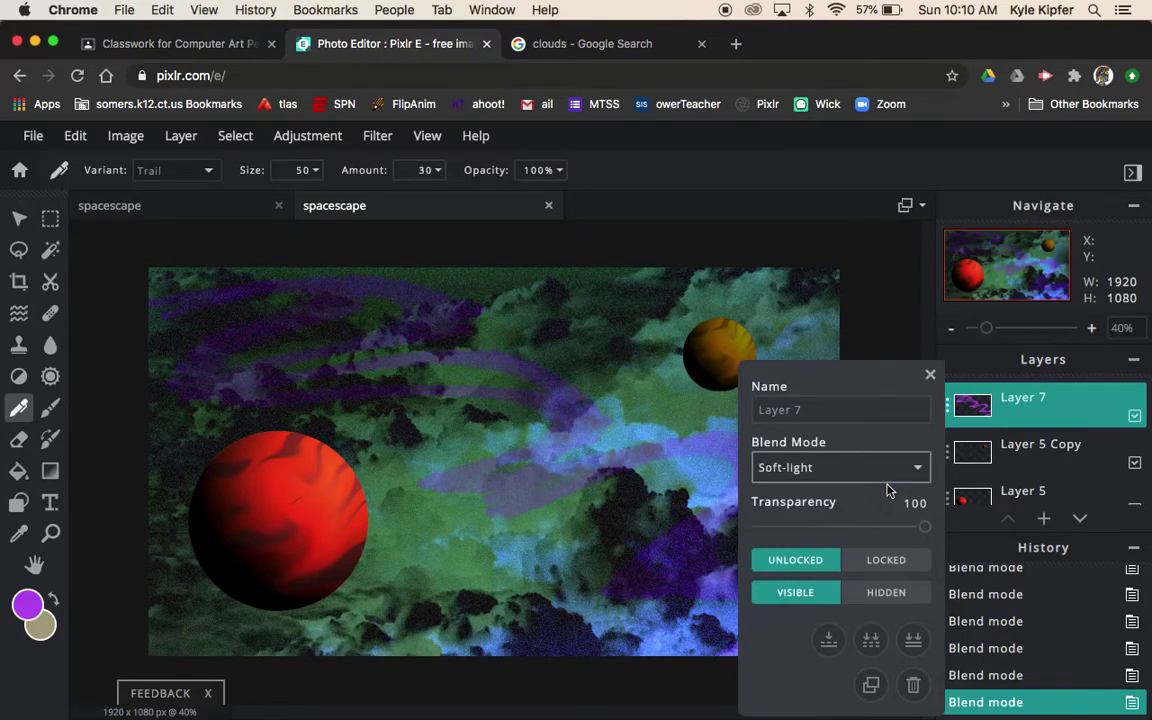
{"action": "left_click", "coordinate": [930, 374]}
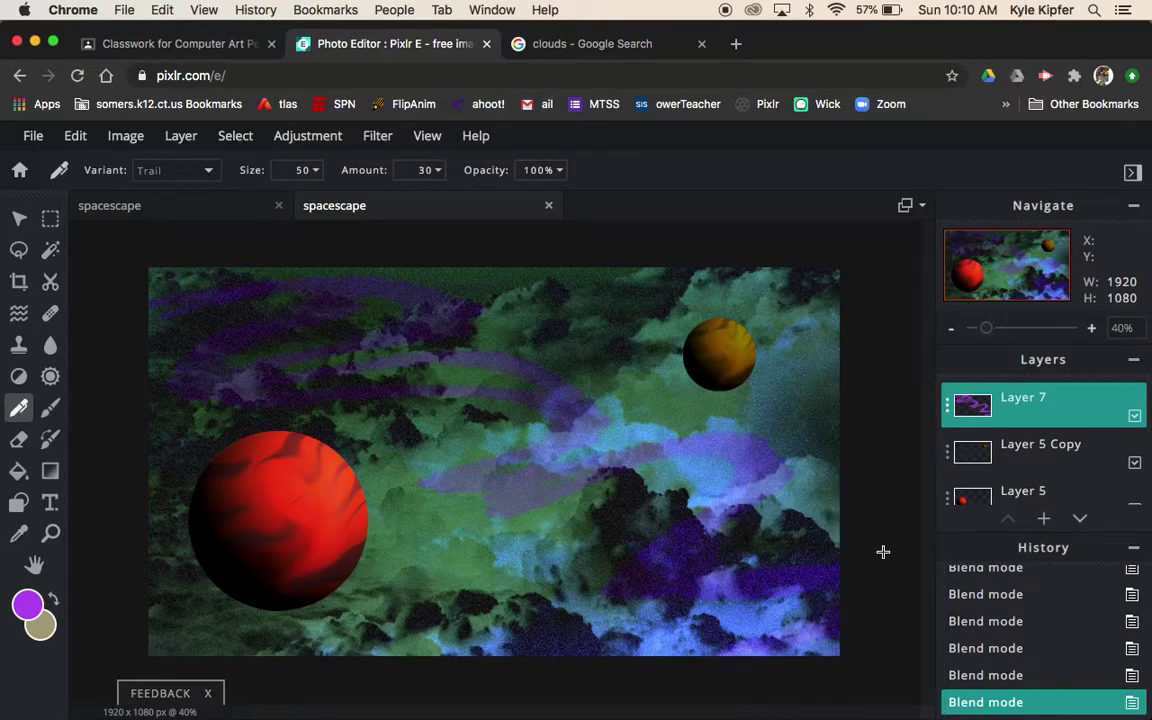